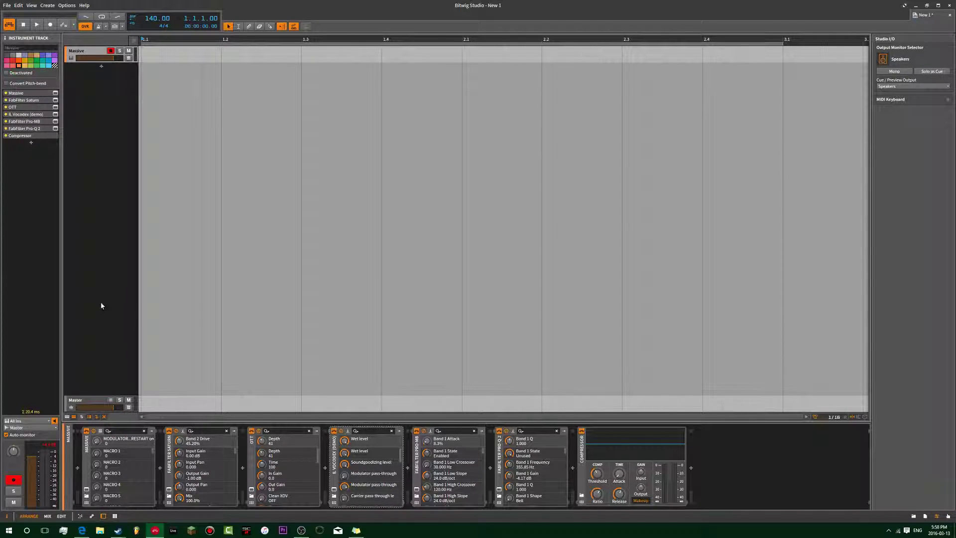
- Try out selections of the Massive track's effects, from FabFilter Saturn to Compressor and OTT
{"action": "left_click", "coordinate": [173, 464]}
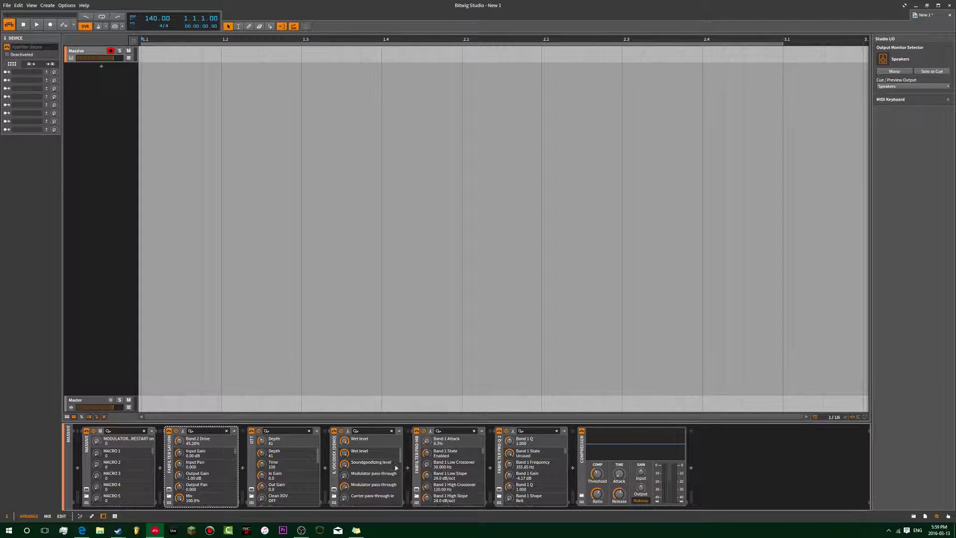
{"action": "left_click", "coordinate": [599, 452], "text": "shift"}
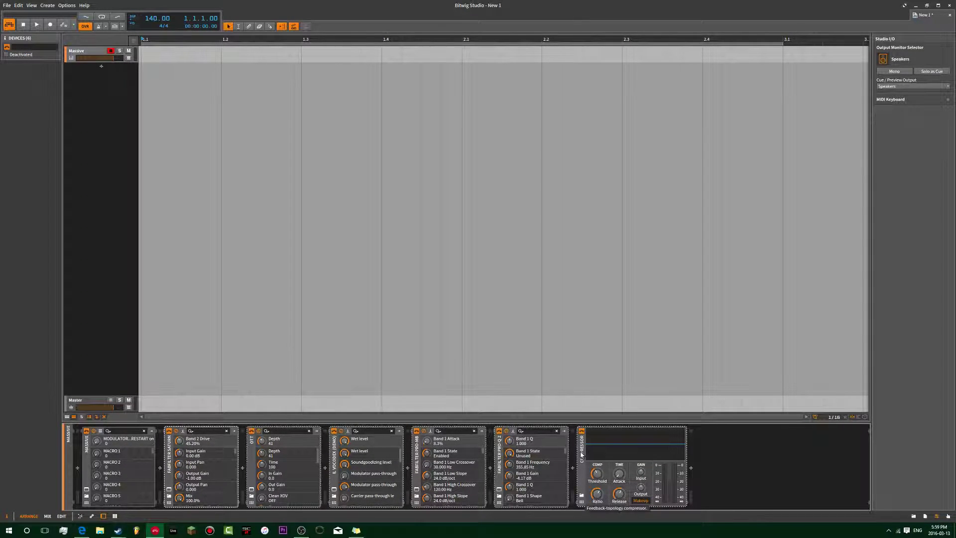
{"action": "left_click", "coordinate": [96, 57]}
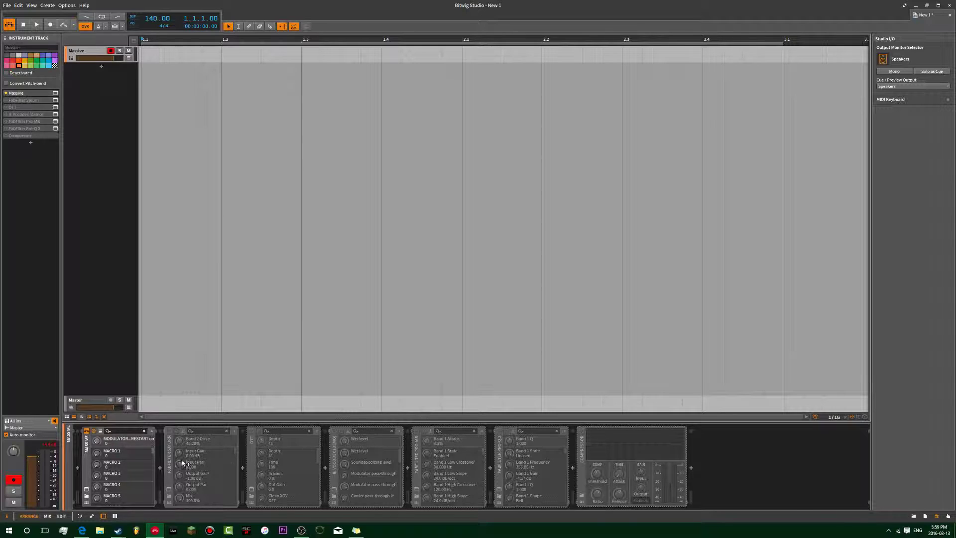
{"action": "left_click", "coordinate": [171, 449]}
{"action": "left_click", "coordinate": [171, 449]}
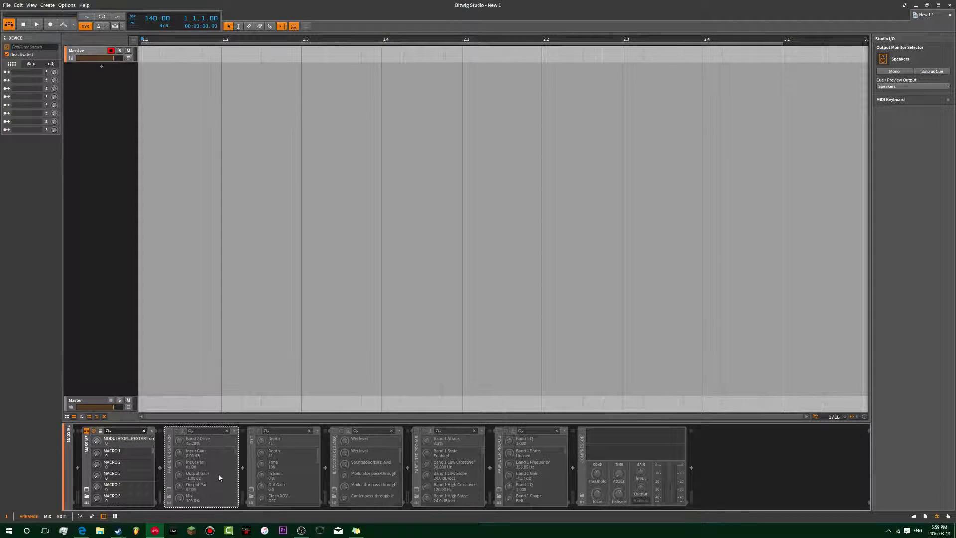
{"action": "left_click", "coordinate": [578, 459]}
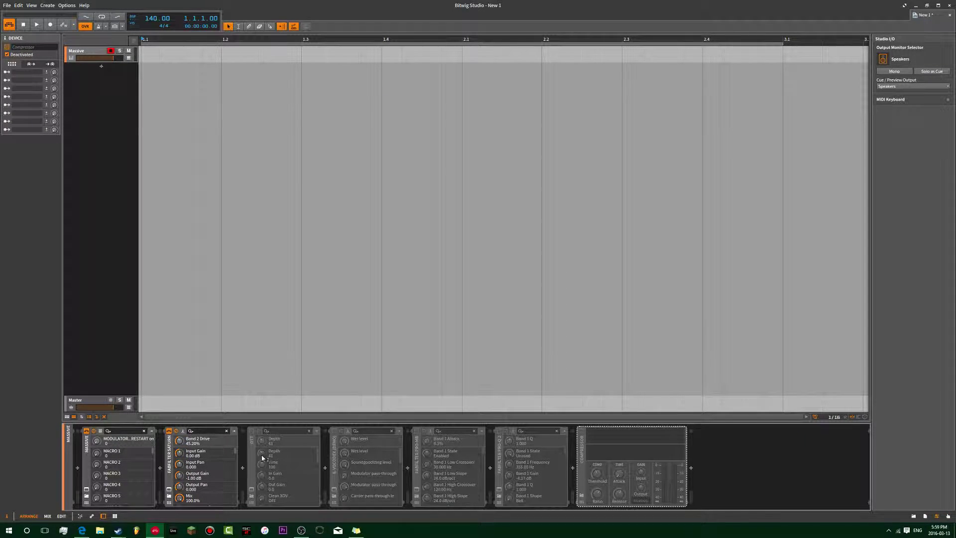
{"action": "left_click", "coordinate": [253, 453], "text": "shift"}
{"action": "key", "text": "alt+a"}
- Select the Massive track, set the play position, and check Massive's envelope and oscillator pages
{"action": "left_click", "coordinate": [79, 52]}
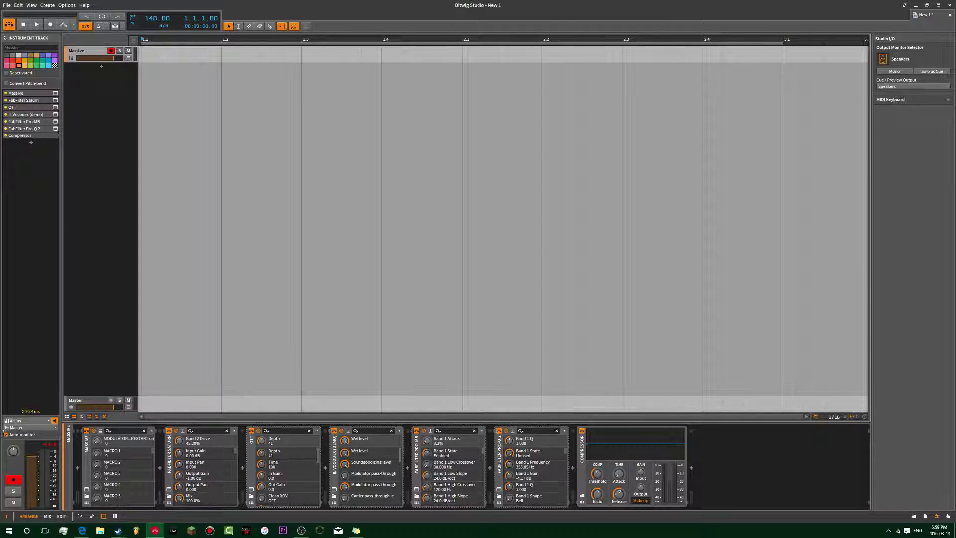
{"action": "left_click", "coordinate": [160, 209]}
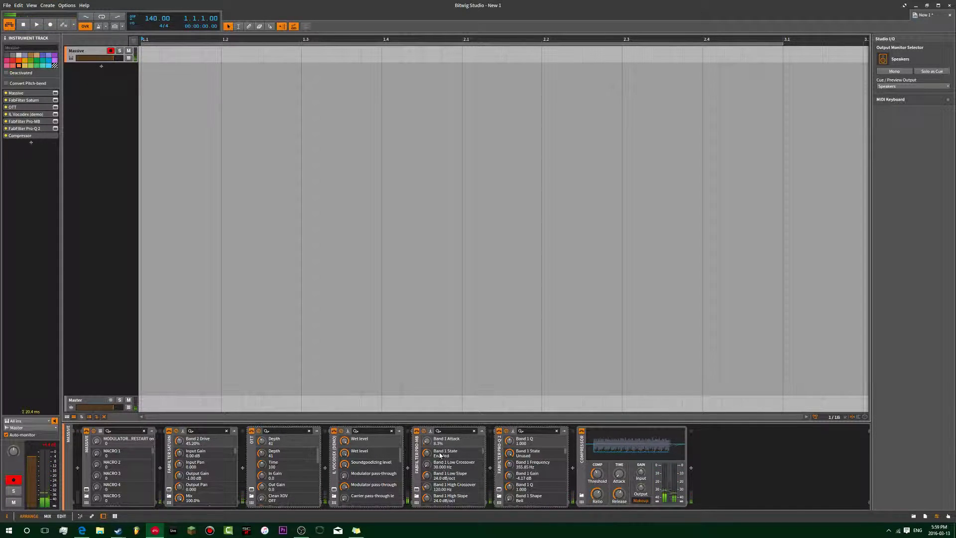
{"action": "left_click", "coordinate": [55, 93]}
{"action": "left_click_drag", "start_coordinate": [281, 109], "coordinate": [380, 115]}
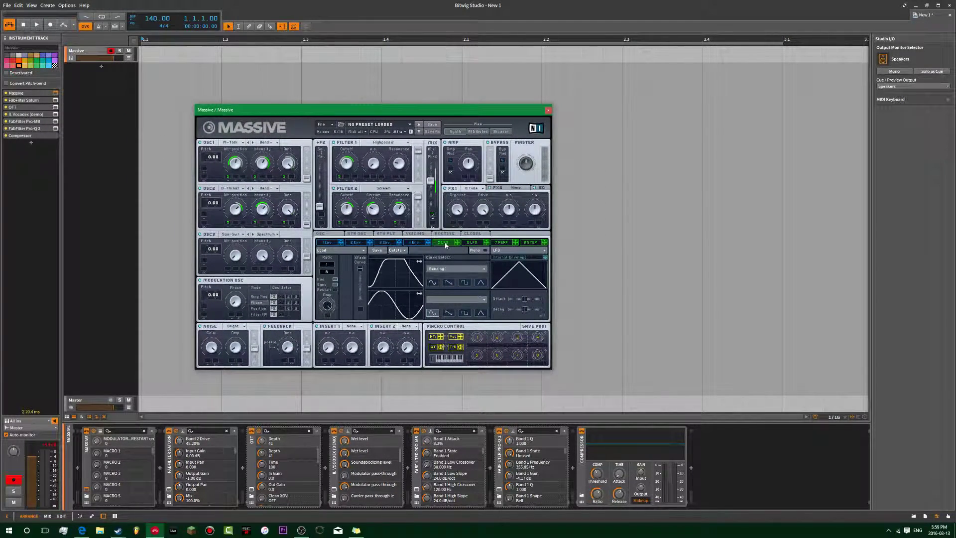
{"action": "left_click", "coordinate": [334, 244]}
{"action": "left_click", "coordinate": [330, 234]}
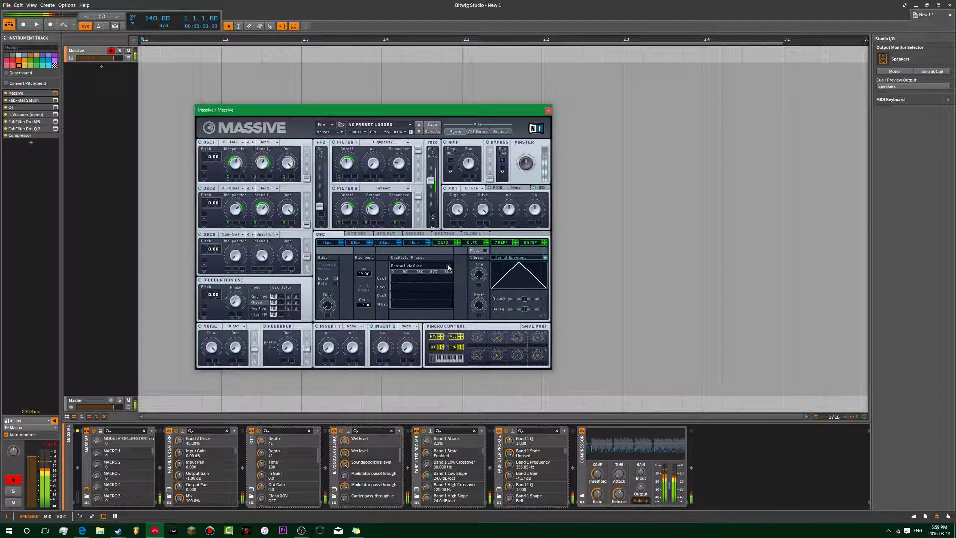
{"action": "left_click", "coordinate": [548, 110]}
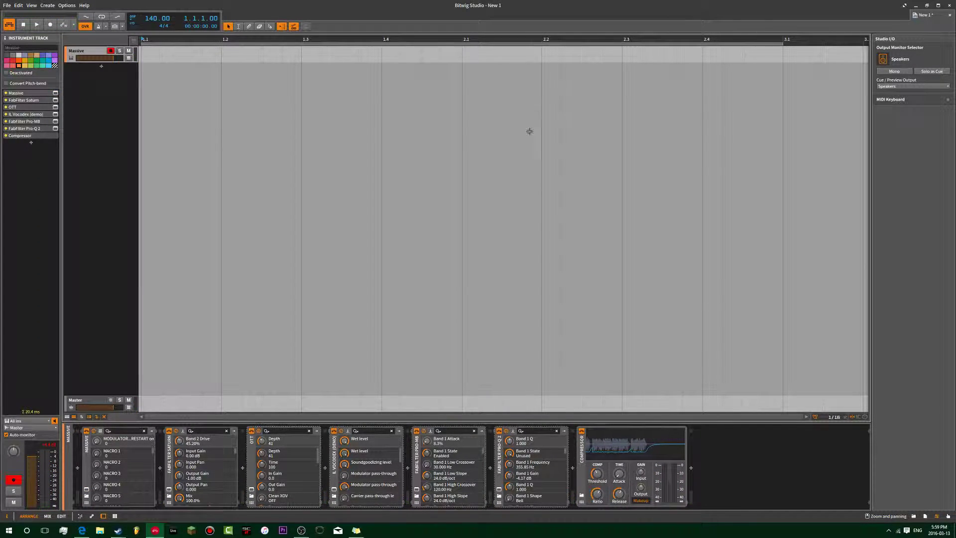
- Select FabFilter Pro-Q 2 in the chain and move its plugin window to the left
{"action": "left_click", "coordinate": [131, 490]}
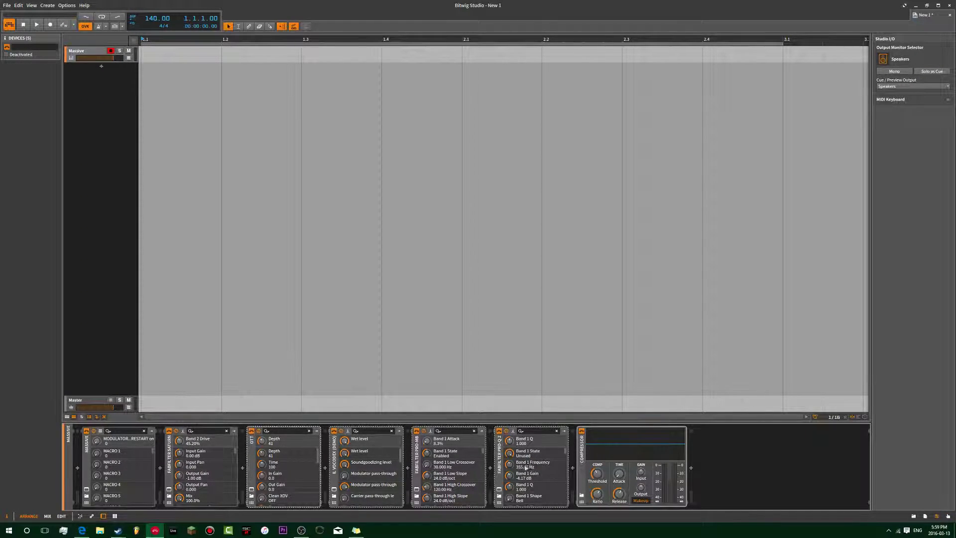
{"action": "left_click", "coordinate": [584, 444]}
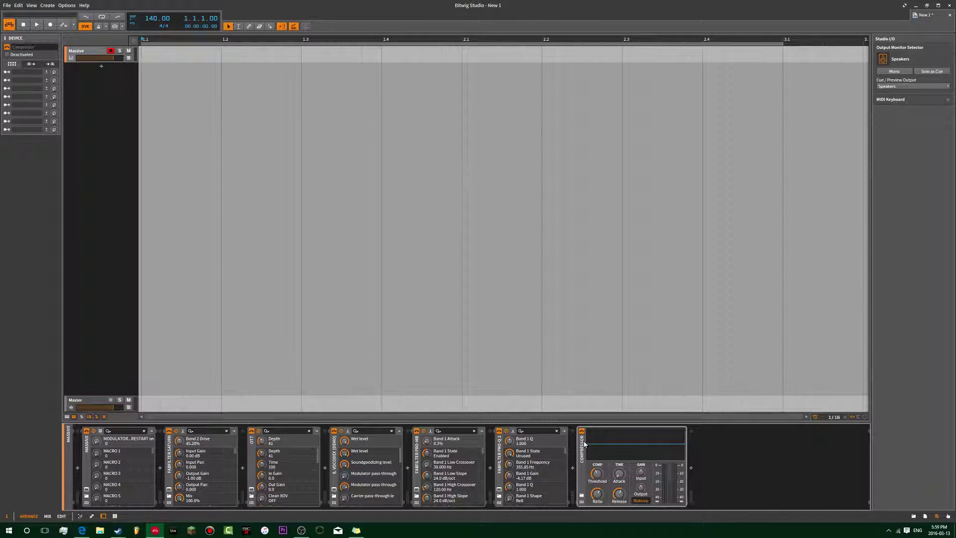
{"action": "left_click", "coordinate": [337, 461]}
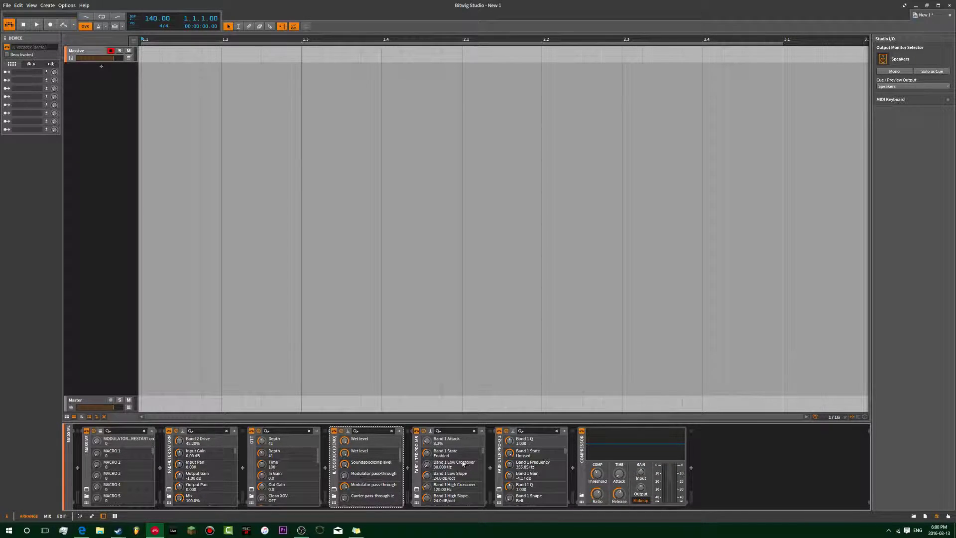
{"action": "left_click", "coordinate": [501, 471]}
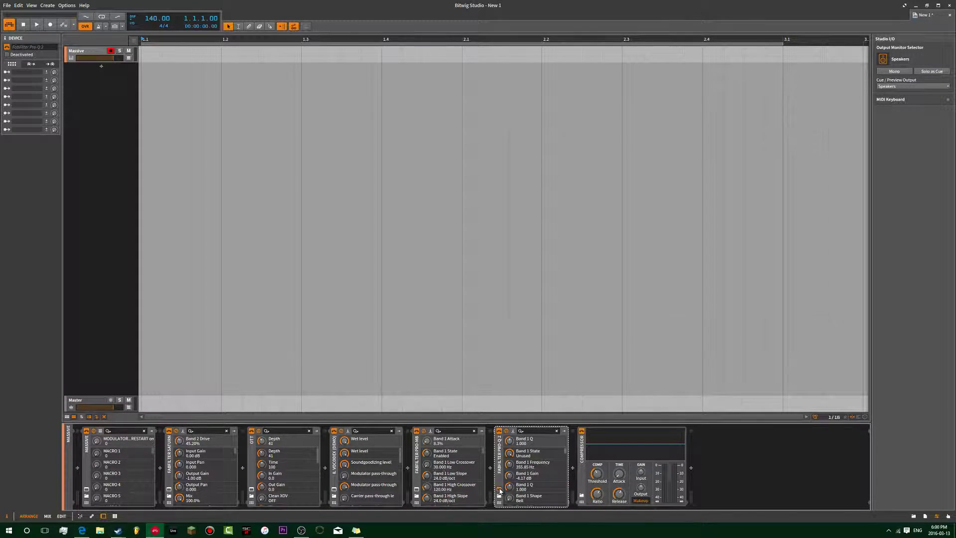
{"action": "left_click", "coordinate": [500, 490]}
{"action": "left_click_drag", "start_coordinate": [647, 125], "coordinate": [308, 129]}
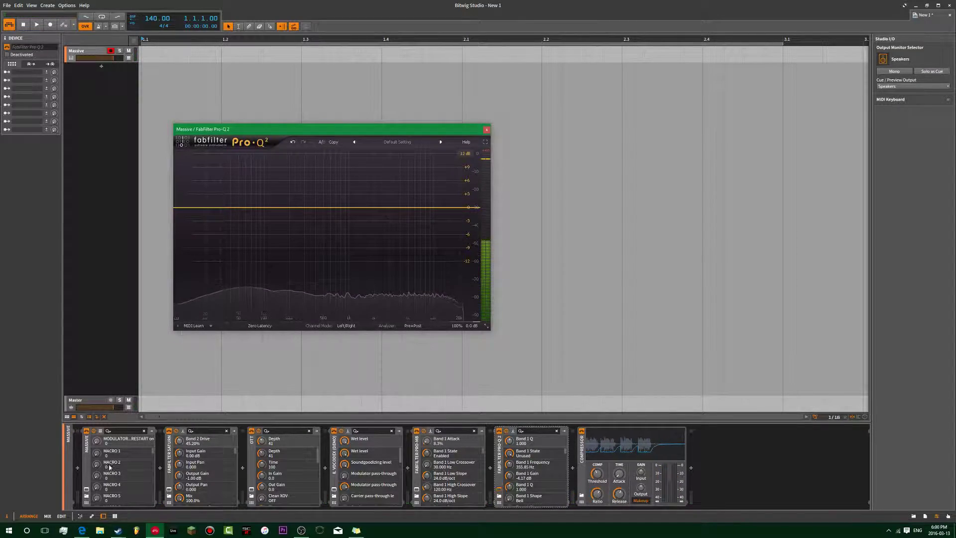
- Raise Massive's master volume so its sound reaches the EQ
{"action": "left_click", "coordinate": [88, 490]}
{"action": "left_click_drag", "start_coordinate": [443, 107], "coordinate": [791, 205]}
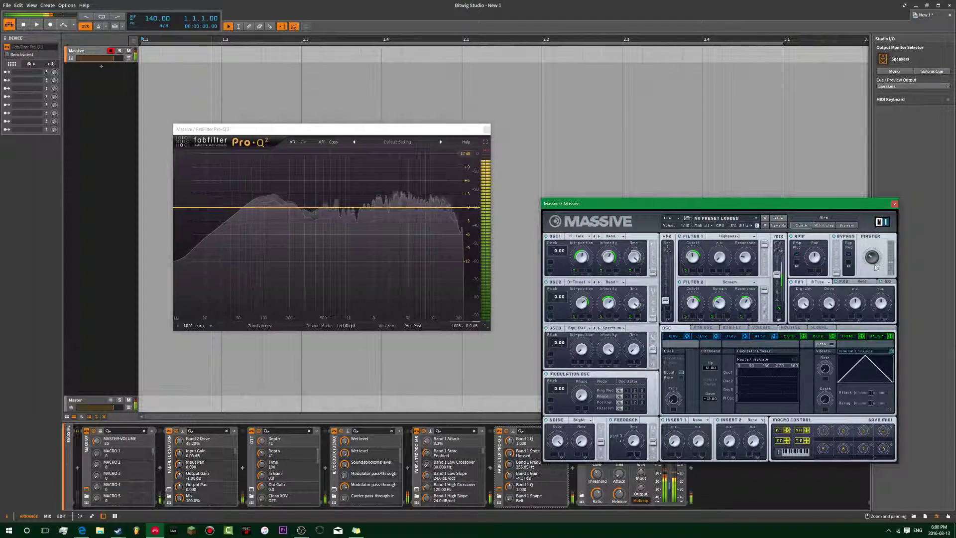
{"action": "left_click_drag", "start_coordinate": [873, 293], "coordinate": [873, 264]}
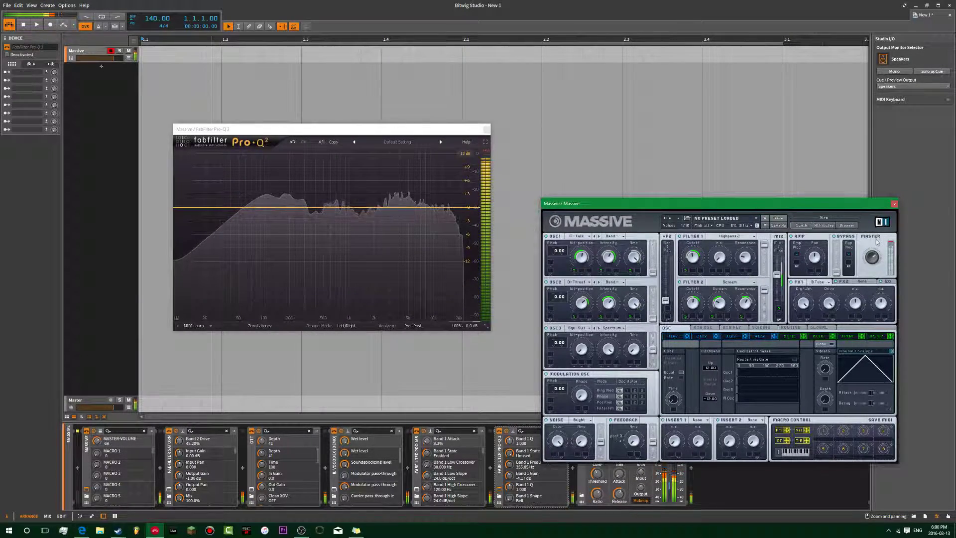
{"action": "left_click", "coordinate": [895, 204]}
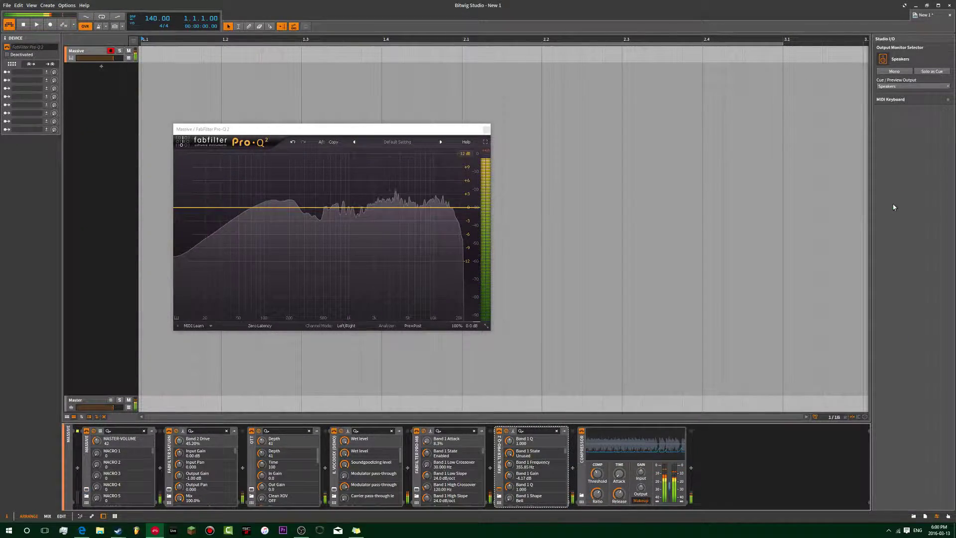
- Turn the vocoder back on and move the Pro-Q 2 window toward the centre
{"action": "left_click", "coordinate": [335, 431]}
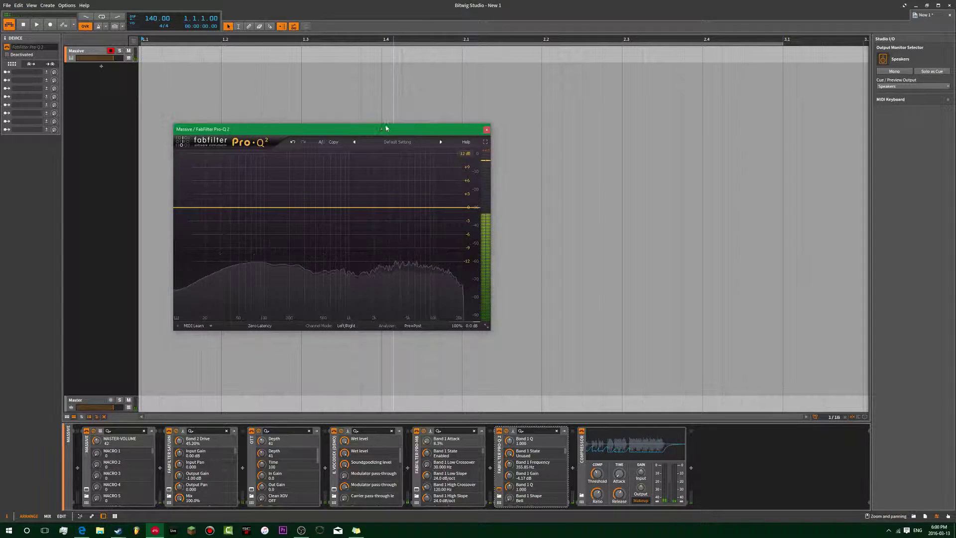
{"action": "left_click_drag", "start_coordinate": [380, 126], "coordinate": [440, 114]}
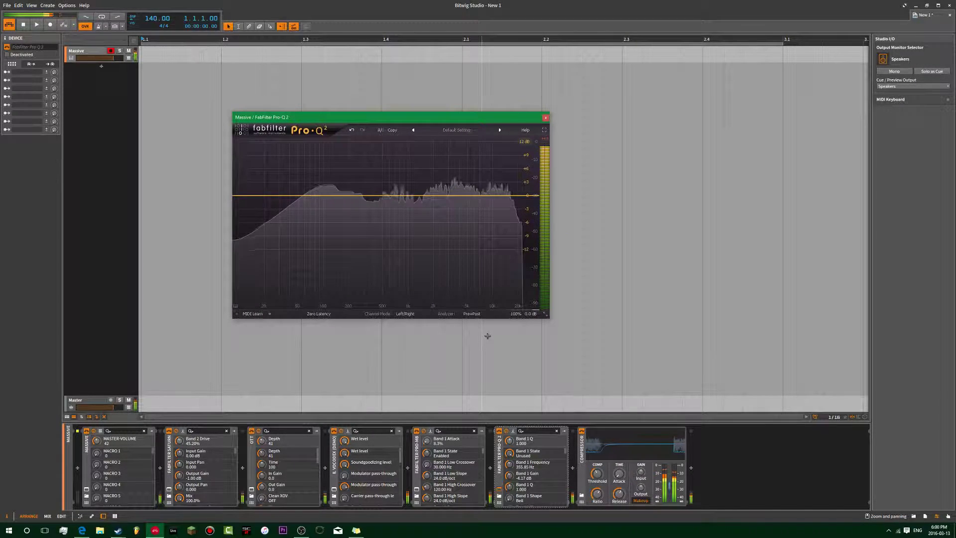
{"action": "left_click_drag", "start_coordinate": [335, 122], "coordinate": [419, 120]}
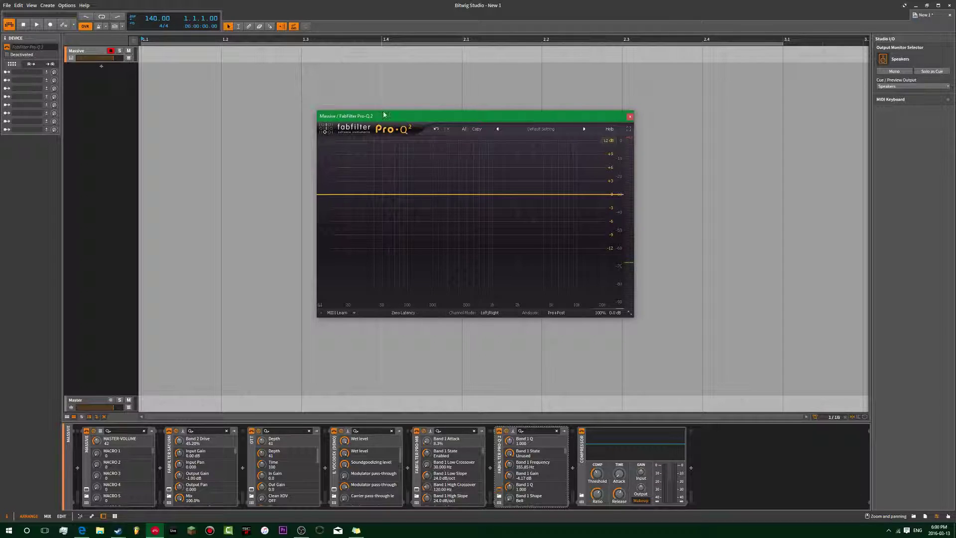
- Create a Pro-Q 2 bell cut at 246.95 Hz, −4.67 dB, Q 1.391
{"action": "left_click_drag", "start_coordinate": [392, 120], "coordinate": [360, 112]}
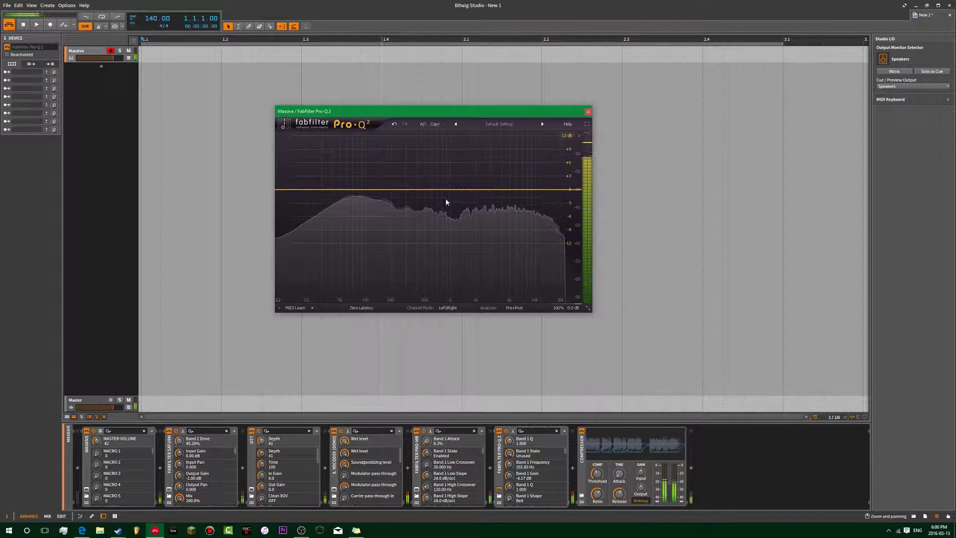
{"action": "left_click_drag", "start_coordinate": [400, 190], "coordinate": [311, 215]}
- Move the bell dip to 199.56 Hz at −6.75 dB and add a new band at the low end
{"action": "left_click_drag", "start_coordinate": [409, 213], "coordinate": [357, 220]}
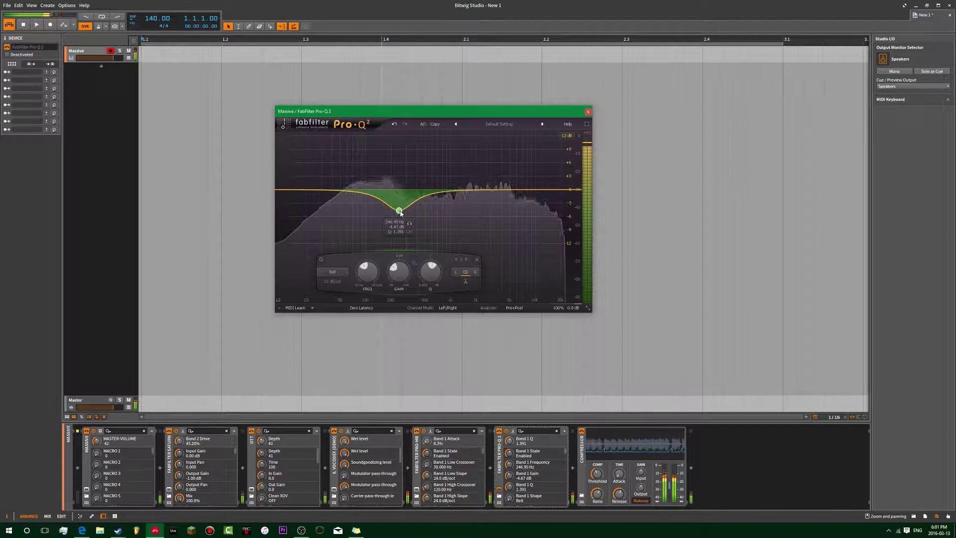
{"action": "left_click_drag", "start_coordinate": [400, 214], "coordinate": [400, 222]}
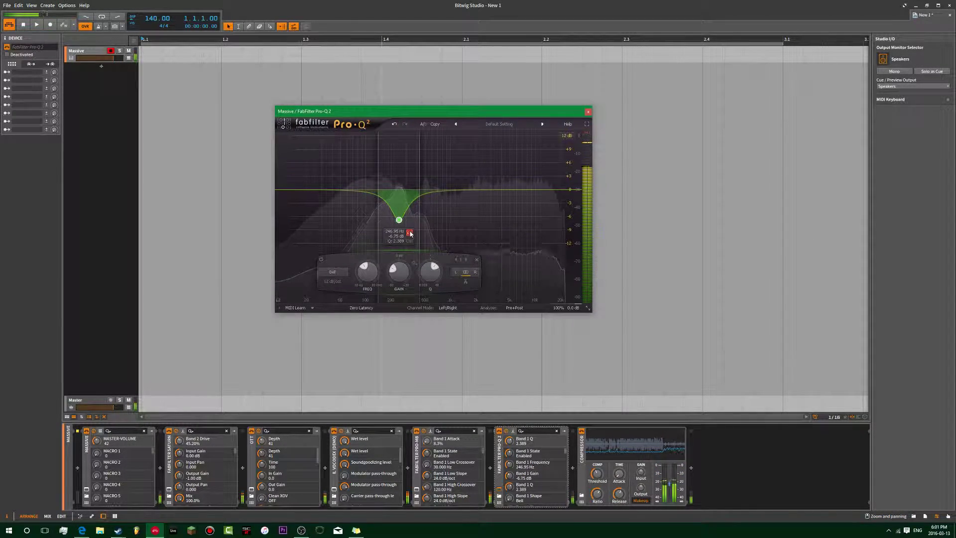
{"action": "mouse_move", "coordinate": [410, 234]}
{"action": "left_mouse_down"}
{"action": "mouse_move", "coordinate": [441, 234]}
{"action": "mouse_move", "coordinate": [401, 235]}
{"action": "left_mouse_up"}
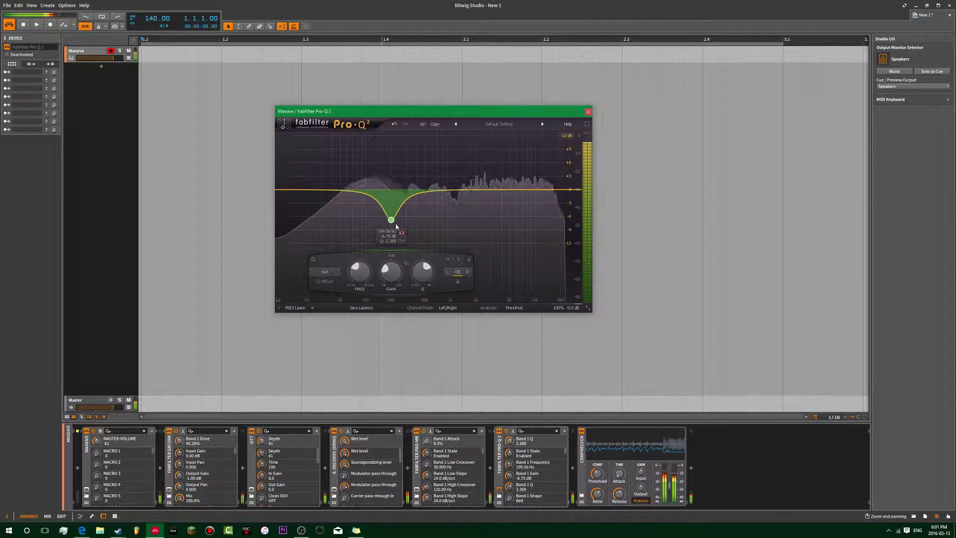
{"action": "left_click_drag", "start_coordinate": [340, 192], "coordinate": [311, 190]}
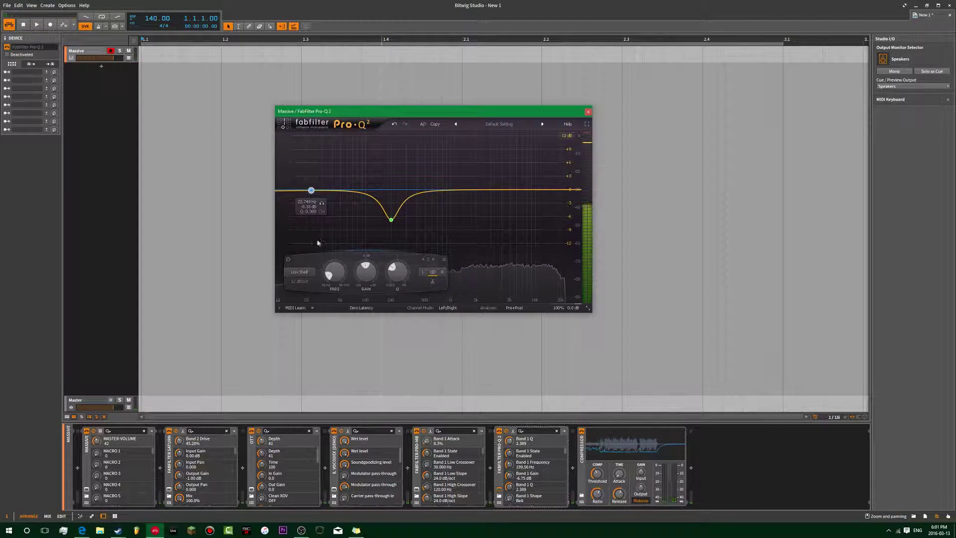
- Make the new band a Low Cut at 200 Hz with its default Q
{"action": "left_click", "coordinate": [299, 272]}
{"action": "left_click", "coordinate": [305, 298]}
{"action": "left_click_drag", "start_coordinate": [335, 272], "coordinate": [339, 271]}
{"action": "type", "text": "20"}
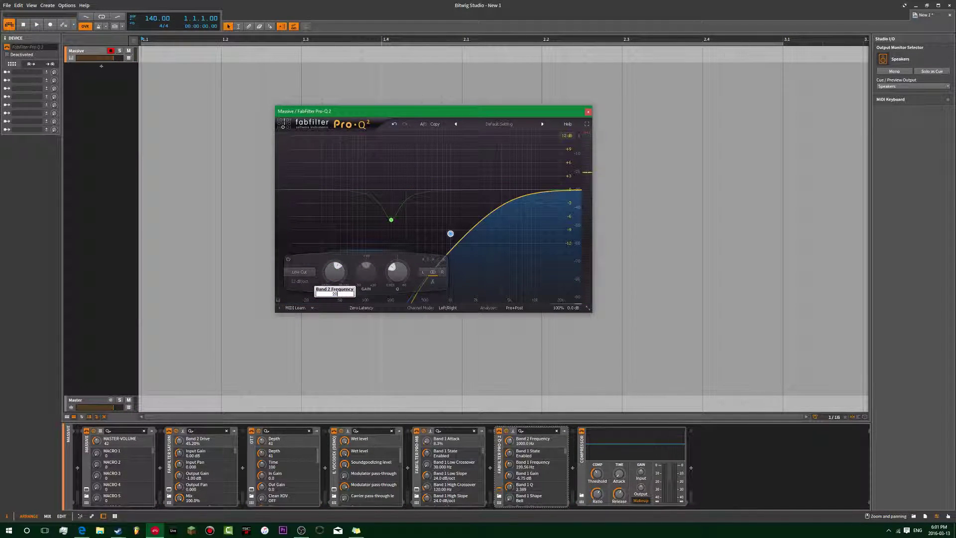
{"action": "type", "text": "0"}
{"action": "key", "text": "Return"}
{"action": "double_click", "coordinate": [404, 266]}
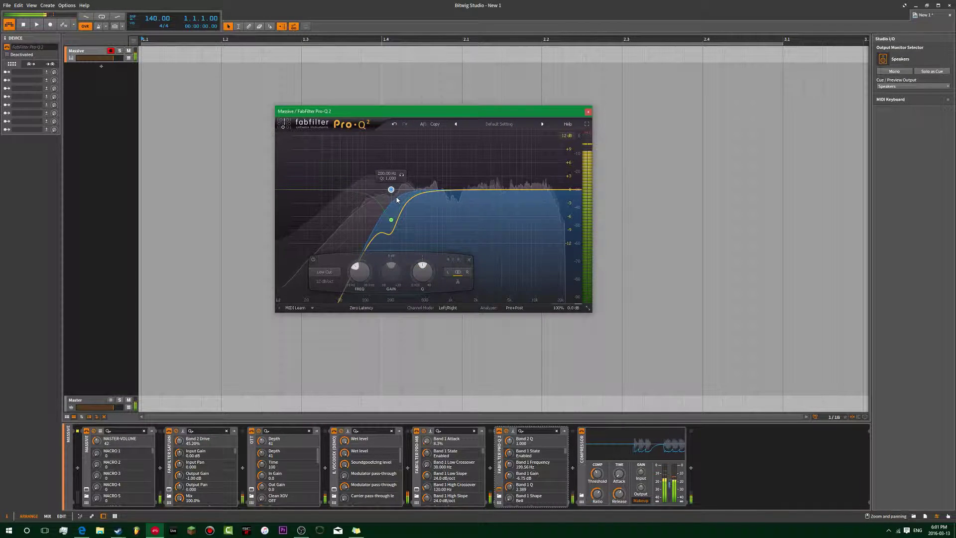
- Reposition the bands, settling the bell dip at 306.29 Hz alongside a high-shelf boost
{"action": "left_click_drag", "start_coordinate": [415, 177], "coordinate": [359, 284]}
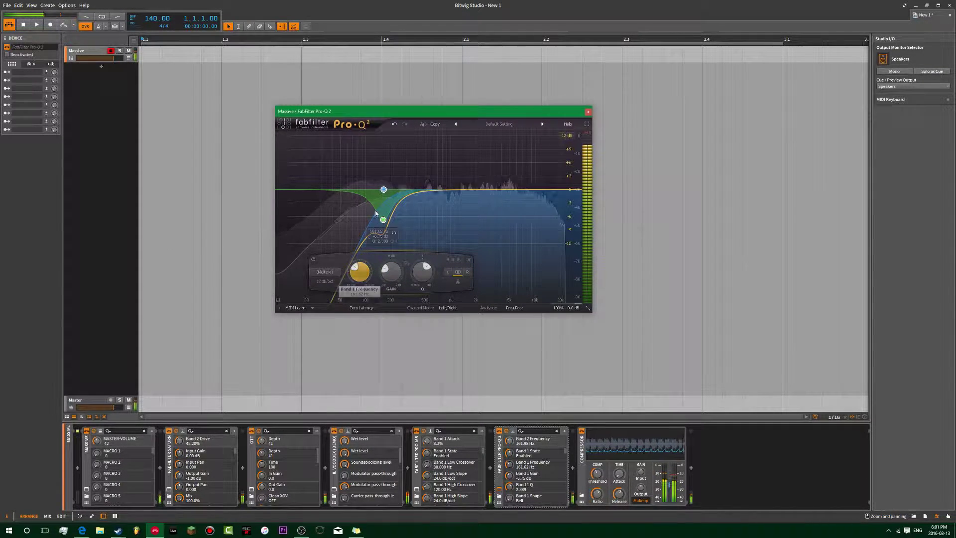
{"action": "left_click_drag", "start_coordinate": [383, 219], "coordinate": [407, 222]}
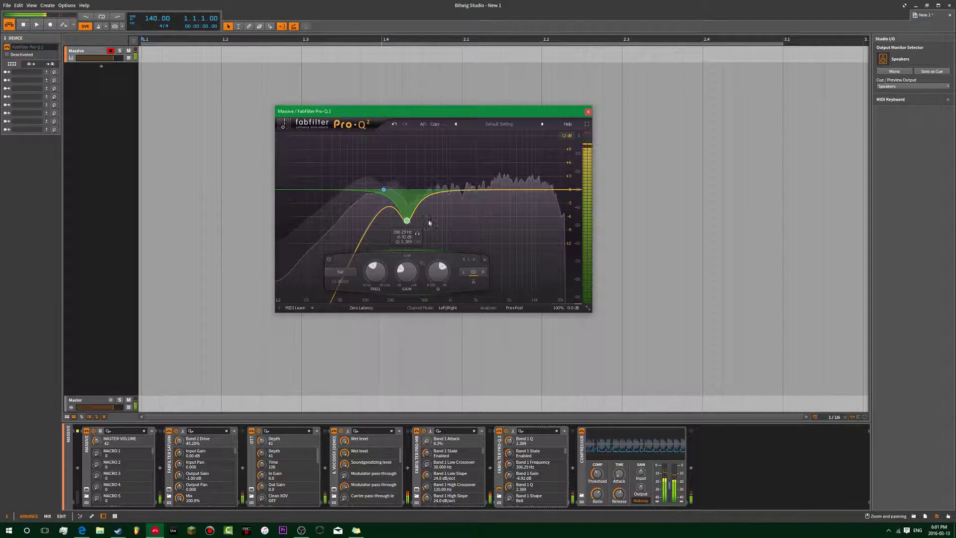
{"action": "left_click_drag", "start_coordinate": [538, 190], "coordinate": [459, 196]}
- Compare with Pro-Q 2 bypassed, then raise the bell dip to about −5 dB near 310 Hz
{"action": "left_click_drag", "start_coordinate": [452, 111], "coordinate": [399, 108]}
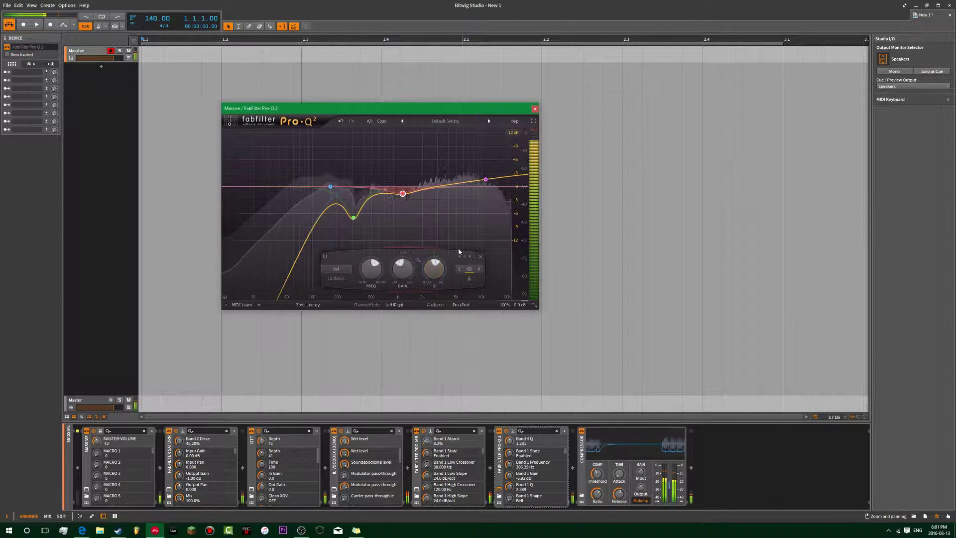
{"action": "left_click", "coordinate": [499, 432]}
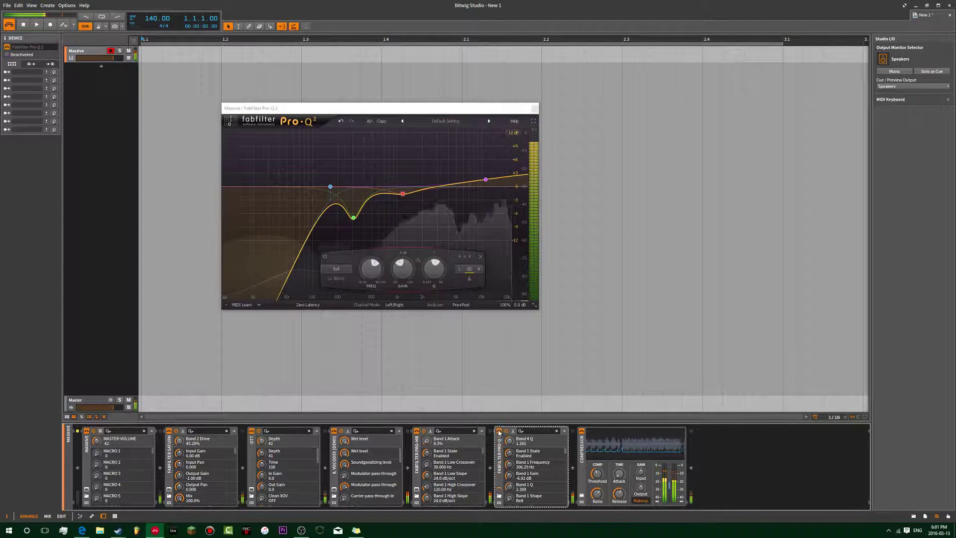
{"action": "mouse_move", "coordinate": [354, 220]}
{"action": "left_click_drag", "start_coordinate": [354, 220], "coordinate": [357, 191]}
{"action": "key", "text": "ctrl+z"}
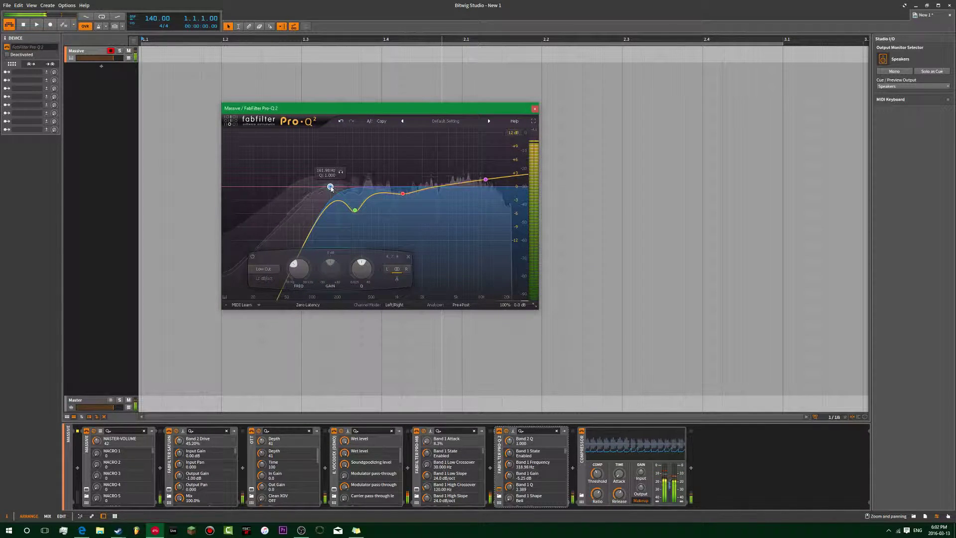
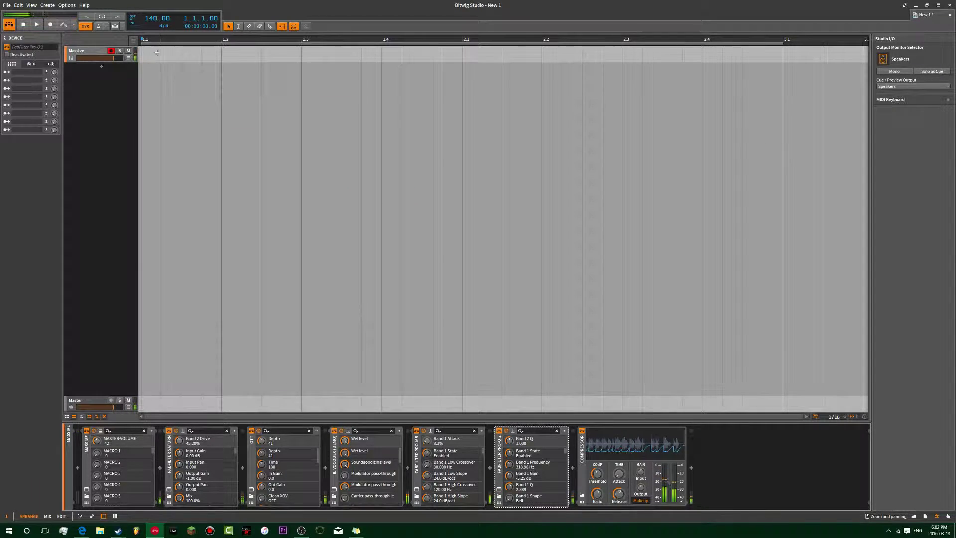
- Create a clip on the Massive track, resize it to about two bars, and open its notes
{"action": "double_click", "coordinate": [249, 53]}
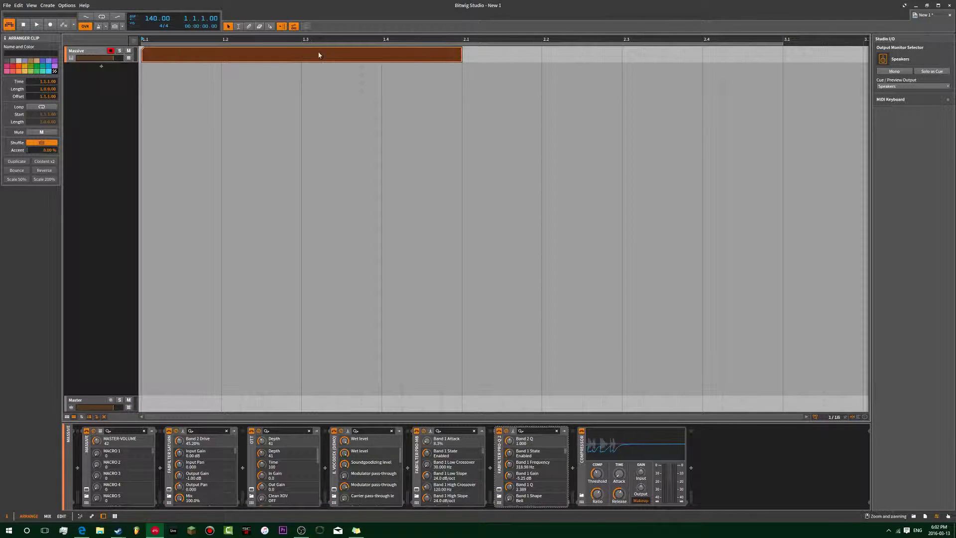
{"action": "scroll", "coordinate": [275, 92], "scroll_direction": "down", "scroll_amount": 5}
{"action": "left_click_drag", "start_coordinate": [192, 52], "coordinate": [347, 52]}
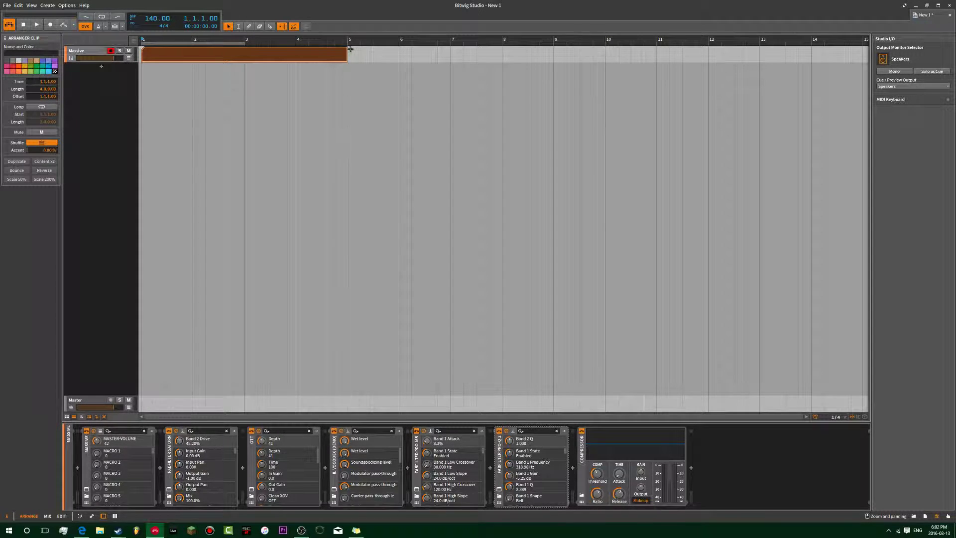
{"action": "left_click_drag", "start_coordinate": [350, 49], "coordinate": [234, 55]}
{"action": "double_click", "coordinate": [236, 56]}
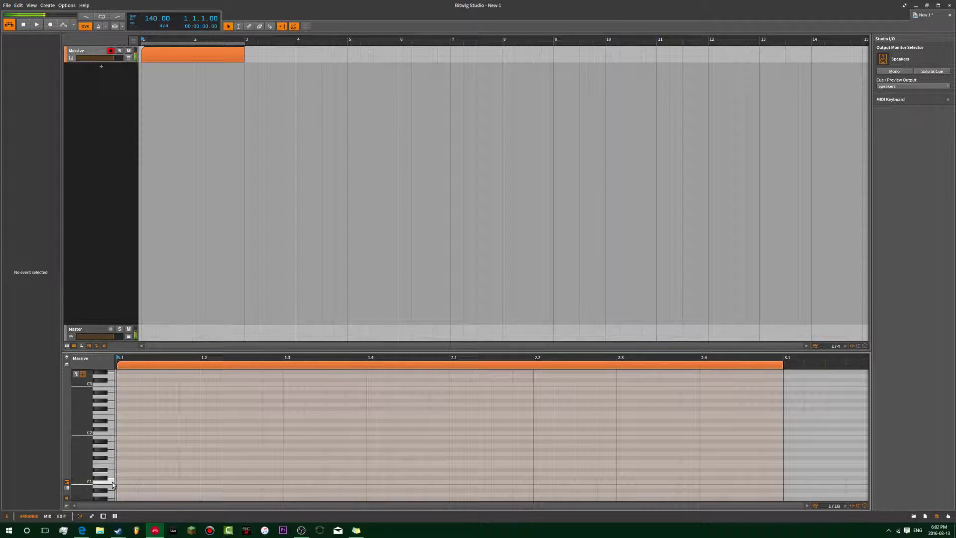
- Draw the first five C2 notes, including the clip start and beat three, and audition them
{"action": "double_click", "coordinate": [125, 433]}
{"action": "double_click", "coordinate": [176, 433]}
{"action": "double_click", "coordinate": [208, 433]}
{"action": "key", "text": "space"}
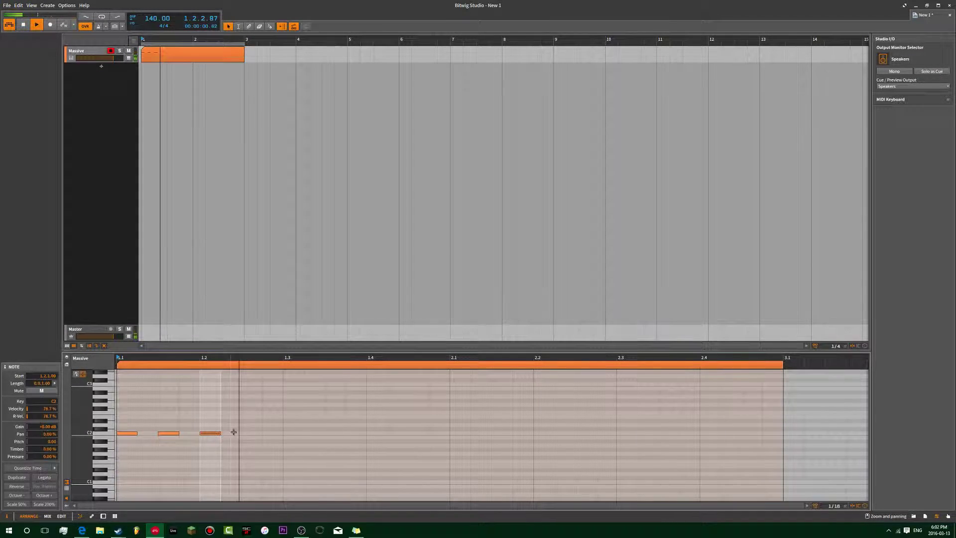
{"action": "key", "text": "space"}
{"action": "double_click", "coordinate": [251, 433]}
{"action": "double_click", "coordinate": [294, 433]}
{"action": "left_click", "coordinate": [296, 437]}
{"action": "key", "text": "space"}
{"action": "left_click", "coordinate": [315, 434]}
{"action": "key", "text": "space"}
{"action": "key", "text": "space"}
- Add C2 notes at 1.2.4, 1.3.3, 1.4.1 and 1.4.3
{"action": "double_click", "coordinate": [272, 434]}
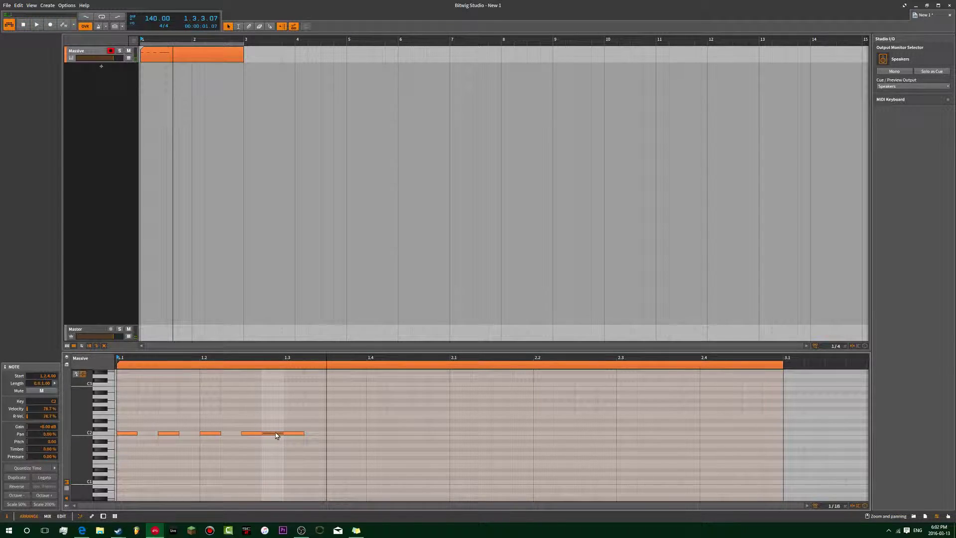
{"action": "double_click", "coordinate": [329, 433]}
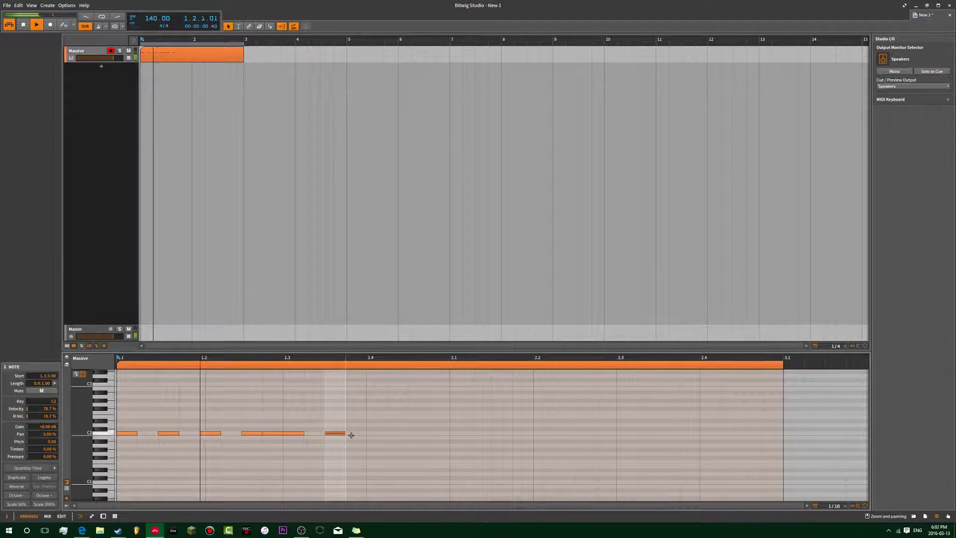
{"action": "double_click", "coordinate": [377, 434]}
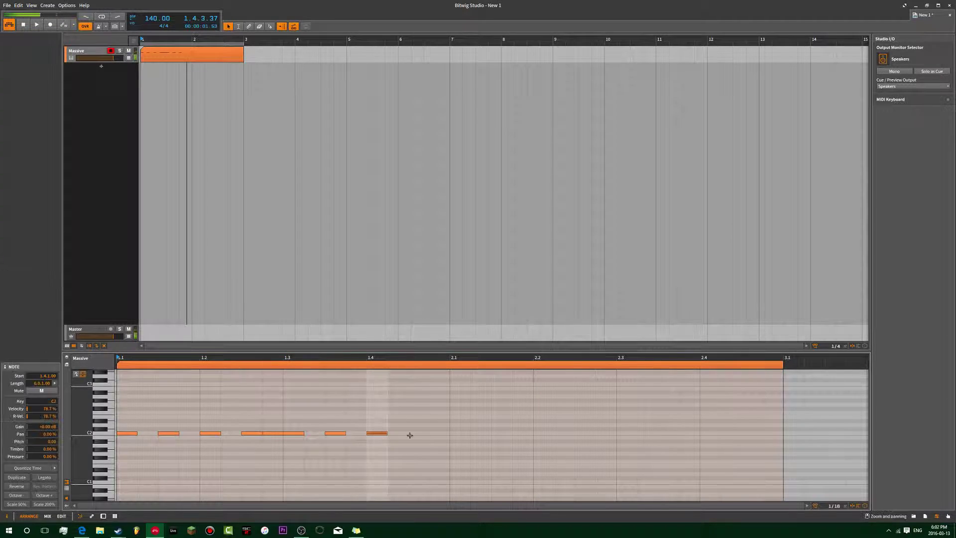
{"action": "double_click", "coordinate": [419, 433]}
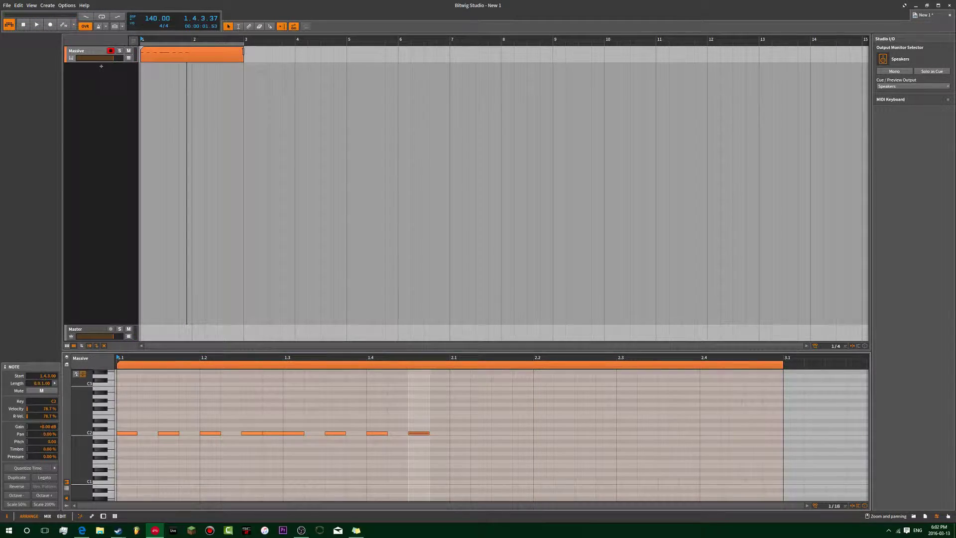
{"action": "key", "text": "space"}
- Shorten the clip to one bar and bring its start back into view
{"action": "left_click_drag", "start_coordinate": [244, 51], "coordinate": [192, 52]}
{"action": "left_click", "coordinate": [207, 390]}
{"action": "left_click_drag", "start_coordinate": [187, 393], "coordinate": [474, 415]}
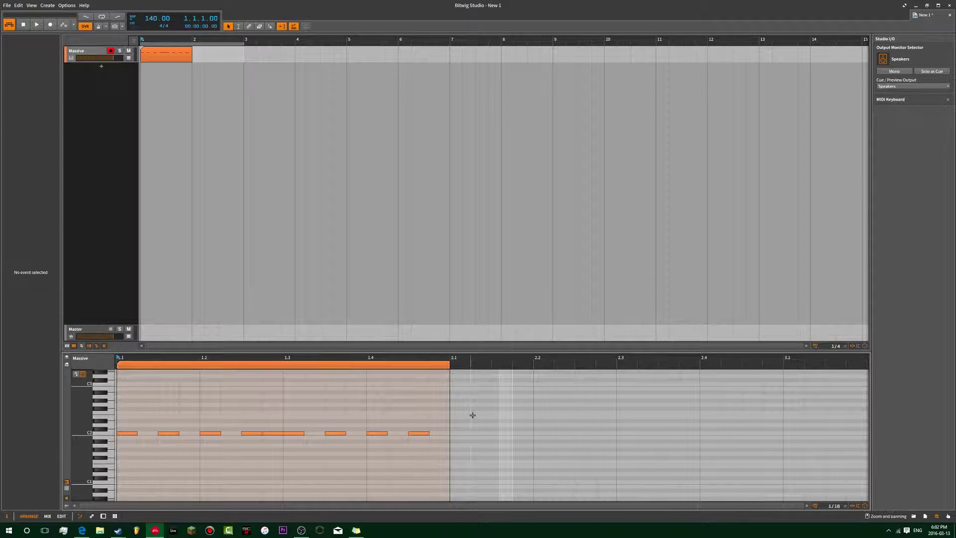
- Select the C2 notes in groups and audition the pattern with shortened lengths
{"action": "left_click_drag", "start_coordinate": [301, 414], "coordinate": [234, 453]}
{"action": "left_click", "coordinate": [298, 426]}
{"action": "left_click_drag", "start_coordinate": [276, 420], "coordinate": [437, 466]}
{"action": "left_click_drag", "start_coordinate": [224, 417], "coordinate": [149, 434]}
{"action": "key", "text": "space"}
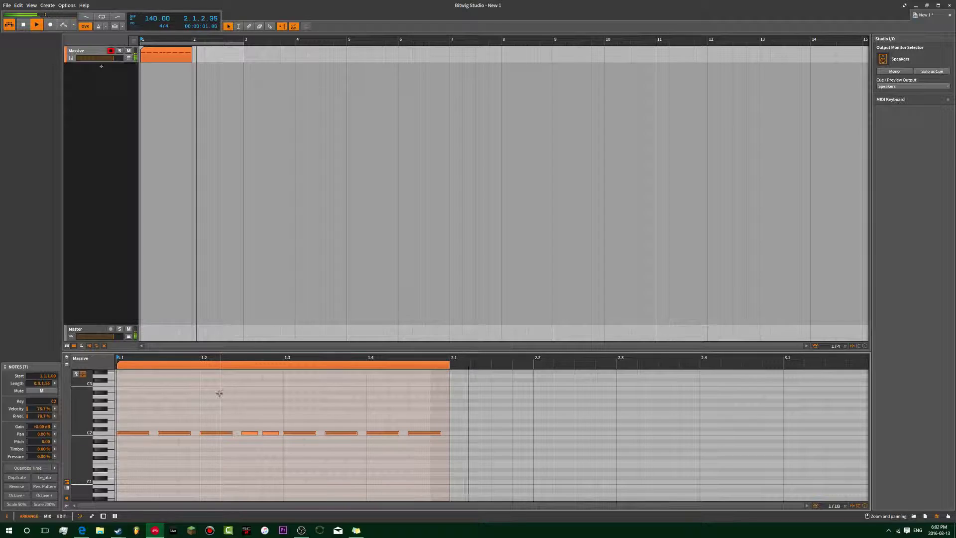
{"action": "left_click", "coordinate": [259, 422]}
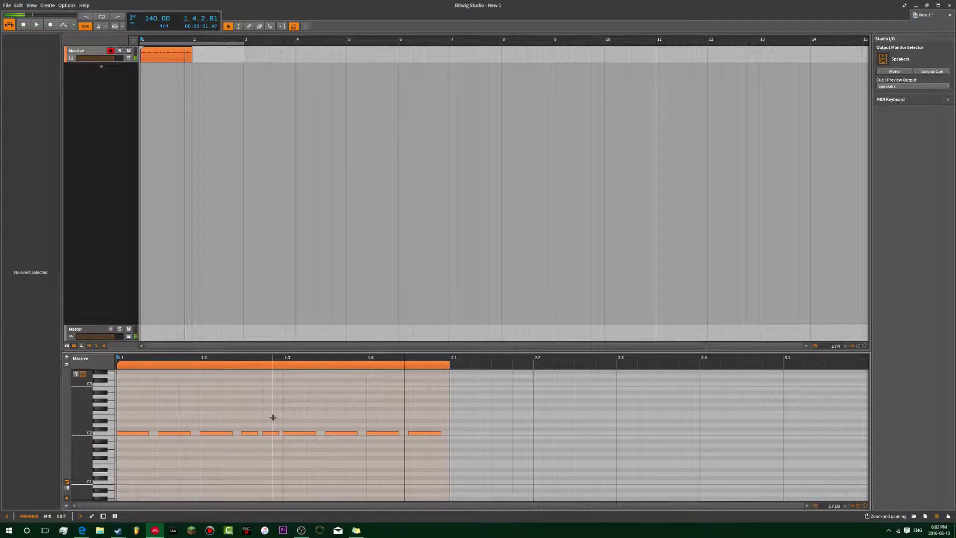
{"action": "left_click_drag", "start_coordinate": [446, 405], "coordinate": [142, 433]}
{"action": "key", "text": "space"}
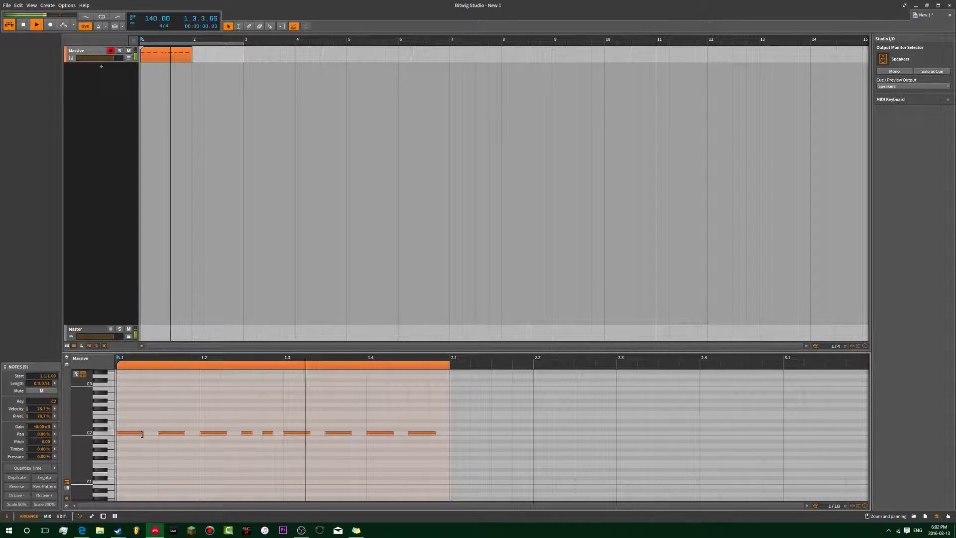
- Transpose all nine notes up an octave to C3, then back down to C2
{"action": "left_click_drag", "start_coordinate": [443, 416], "coordinate": [117, 458]}
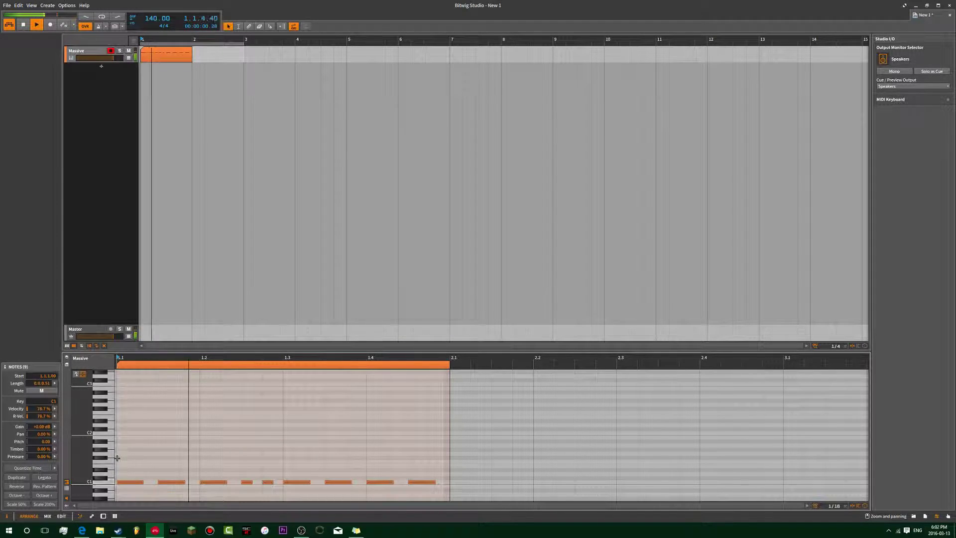
{"action": "key", "text": "shift+Up"}
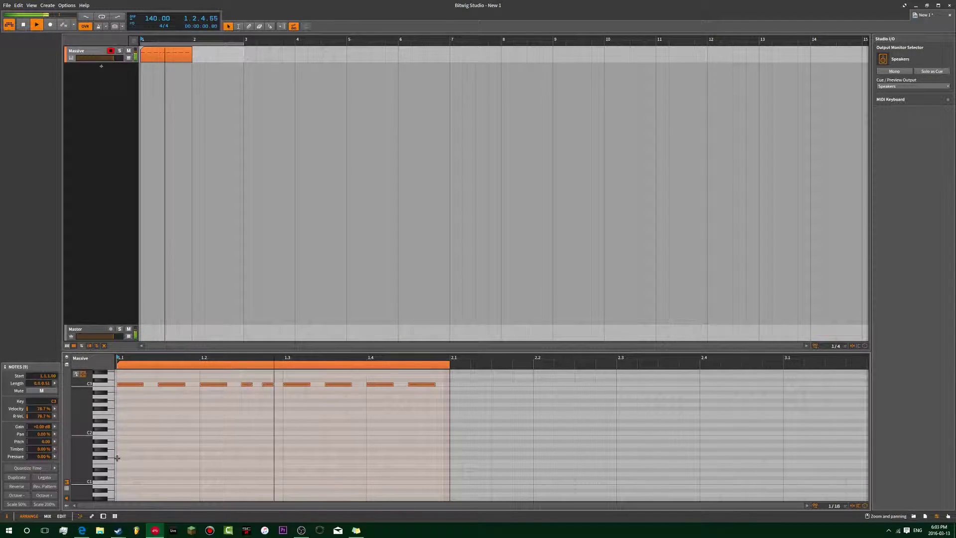
{"action": "key", "text": "shift+Down"}
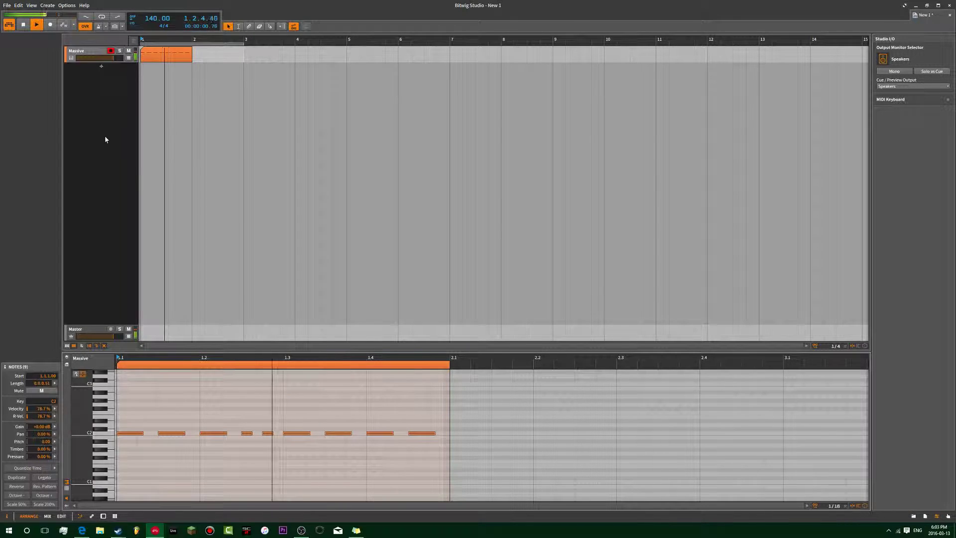
{"action": "left_click", "coordinate": [88, 69]}
- Add a second instrument track and delete the FabFilter Pro-MB inserted by mistake
{"action": "left_click", "coordinate": [102, 65]}
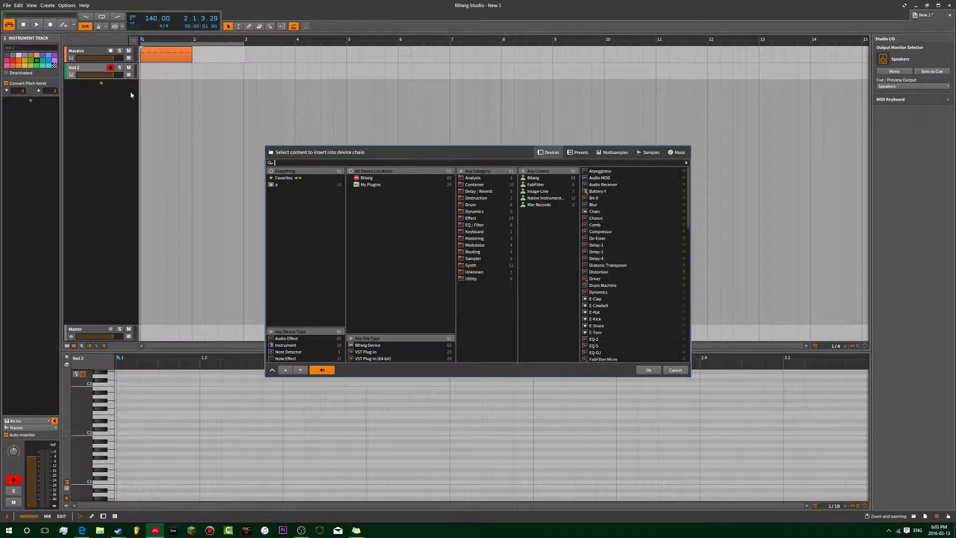
{"action": "type", "text": "sun"}
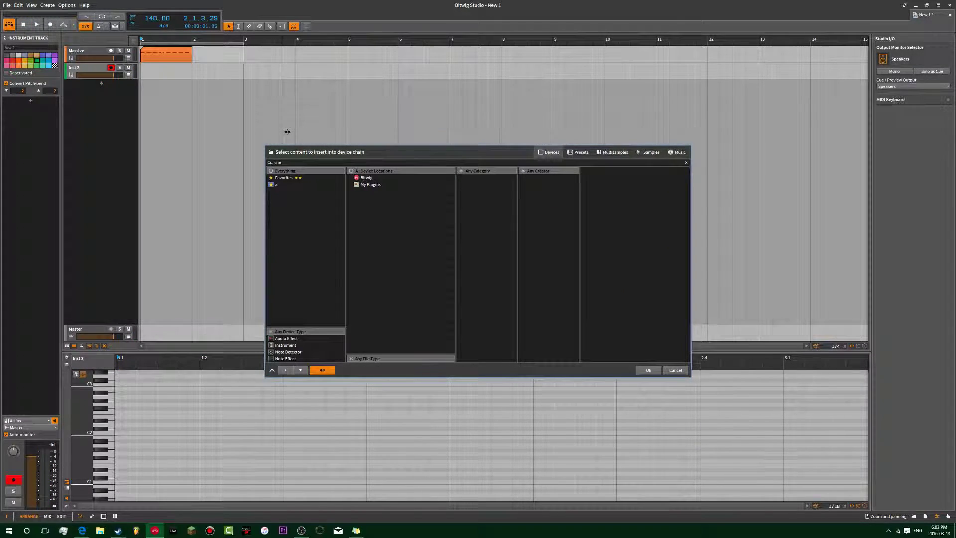
{"action": "key", "text": "BackSpace"}
{"action": "key", "text": "BackSpace"}
{"action": "key", "text": "BackSpace"}
{"action": "type", "text": "mas"}
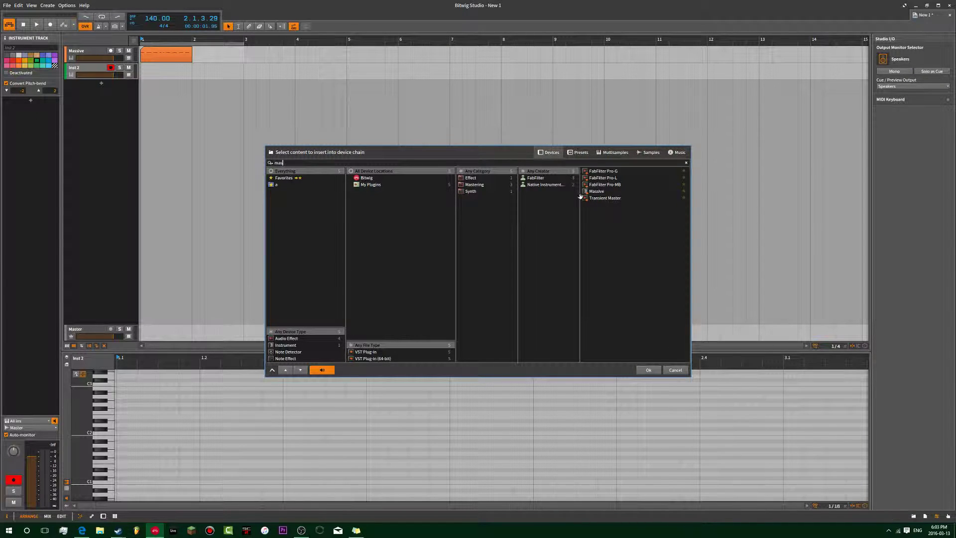
{"action": "double_click", "coordinate": [596, 185]}
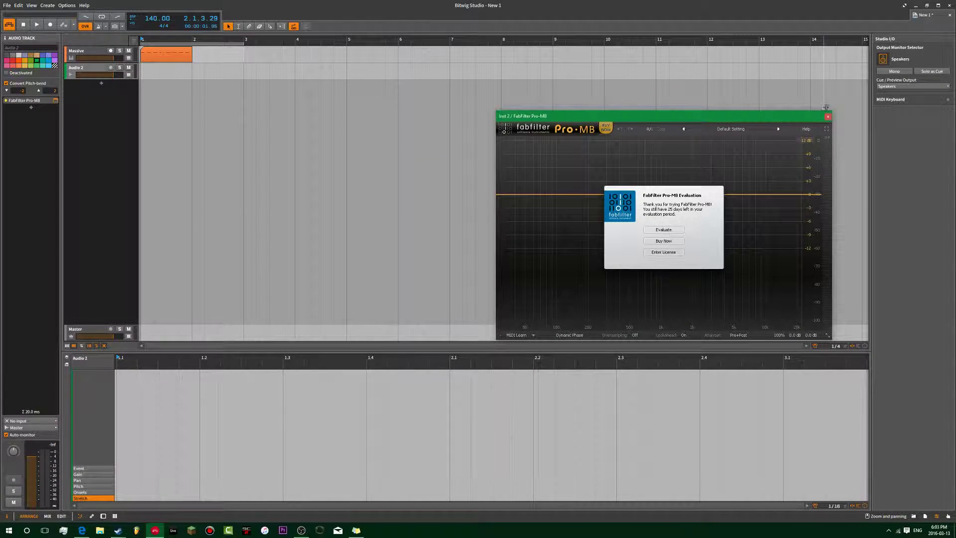
{"action": "left_click", "coordinate": [828, 116]}
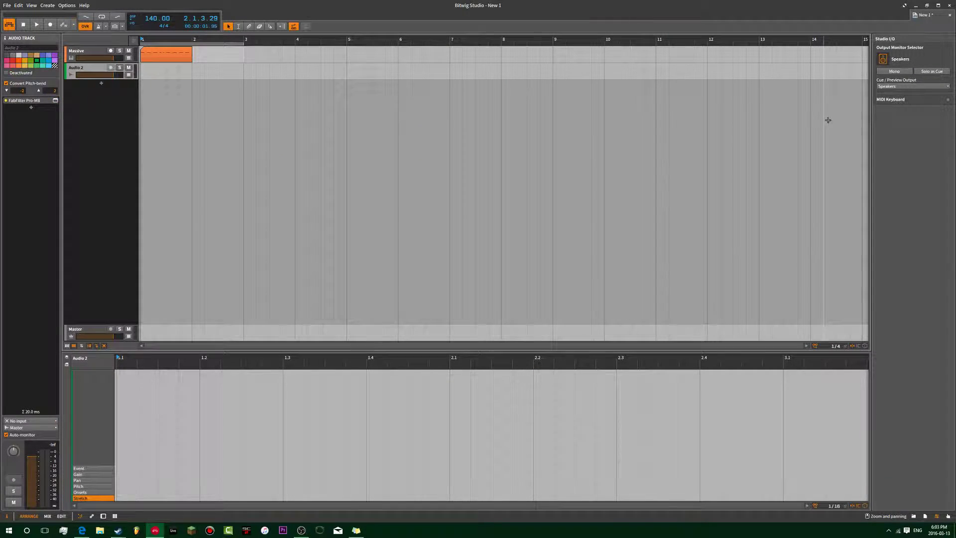
{"action": "key", "text": "Delete"}
- Search 'mas' and insert Massive on the new track
{"action": "left_click", "coordinate": [31, 101]}
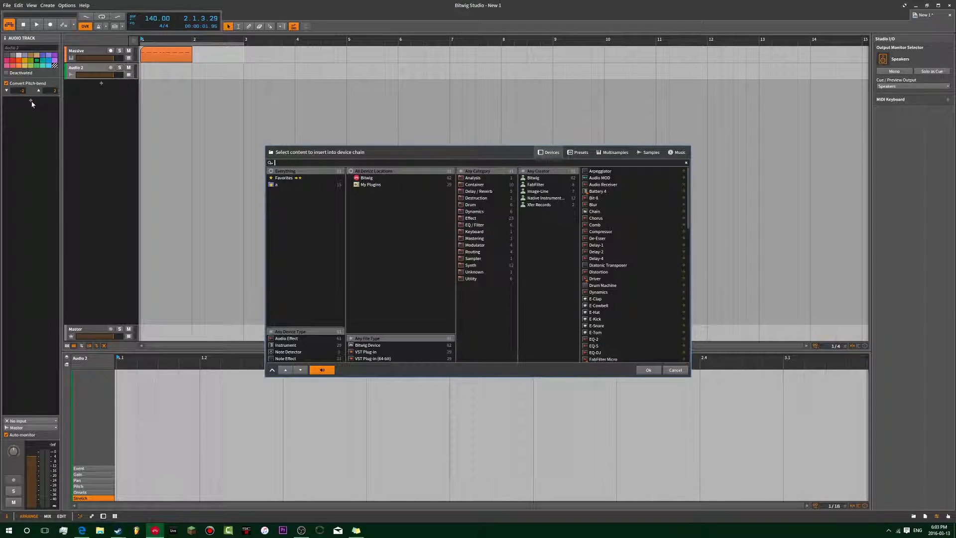
{"action": "type", "text": "mas"}
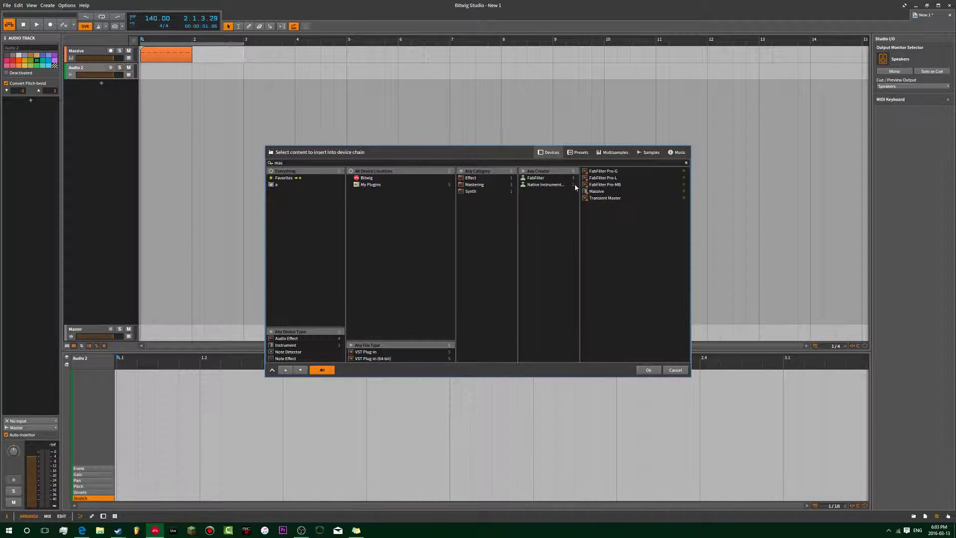
{"action": "double_click", "coordinate": [596, 191]}
{"action": "key", "text": "space"}
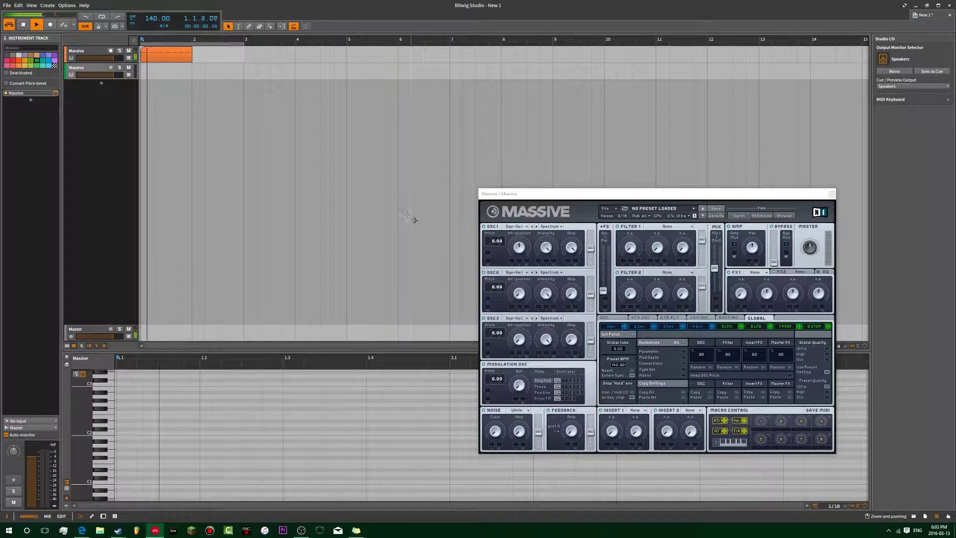
- Set all three Massive oscillators to the Sin-Square wavetable
{"action": "left_click_drag", "start_coordinate": [548, 194], "coordinate": [386, 142]}
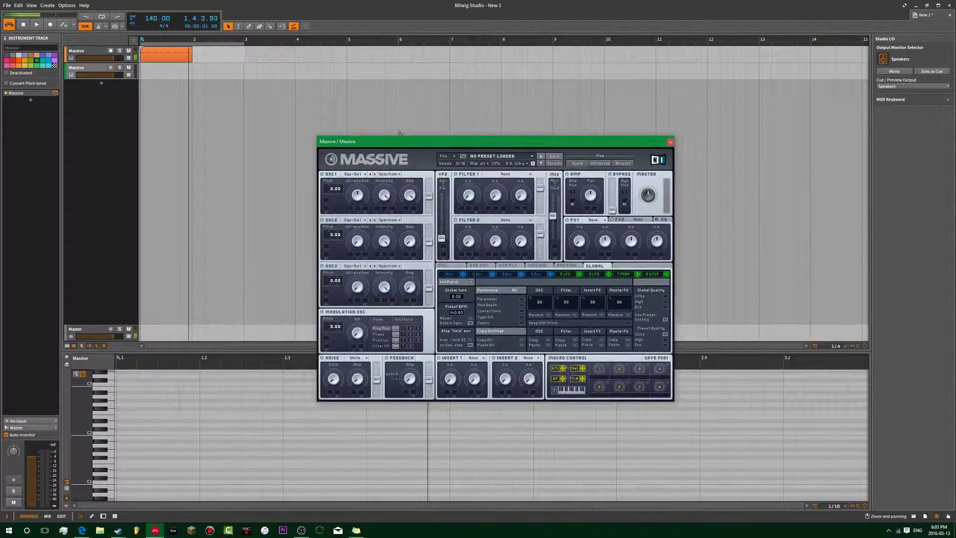
{"action": "left_click", "coordinate": [352, 174]}
{"action": "left_click", "coordinate": [386, 197]}
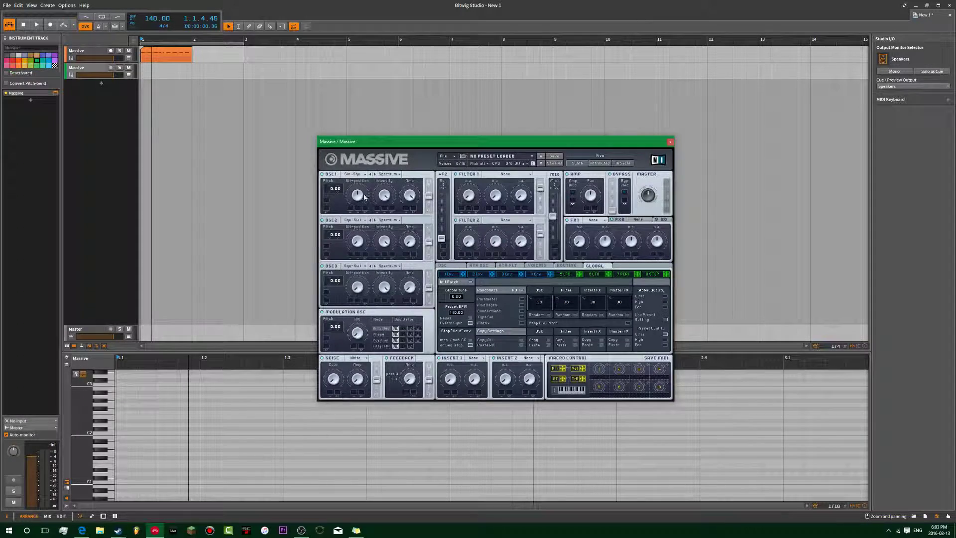
{"action": "left_click", "coordinate": [356, 219]}
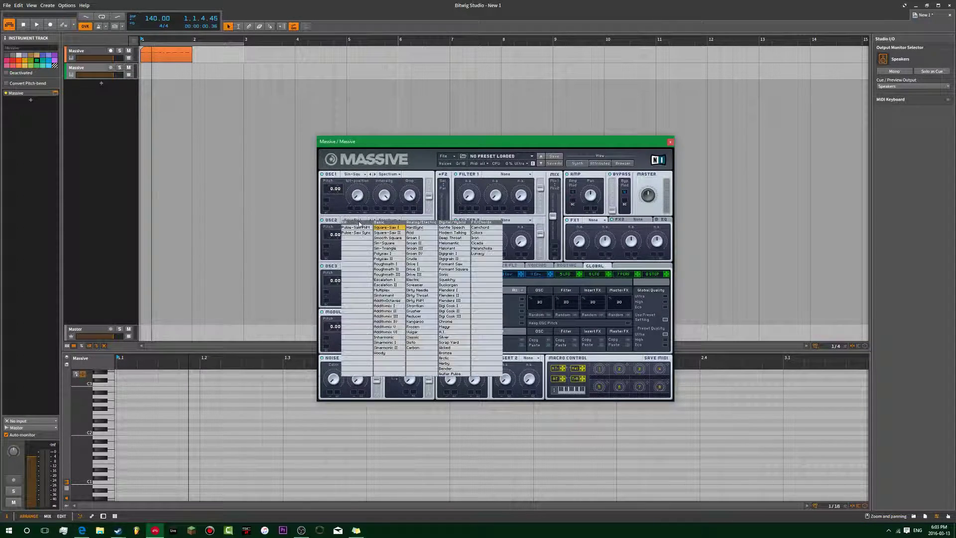
{"action": "left_click", "coordinate": [391, 247]}
{"action": "left_click", "coordinate": [357, 267]}
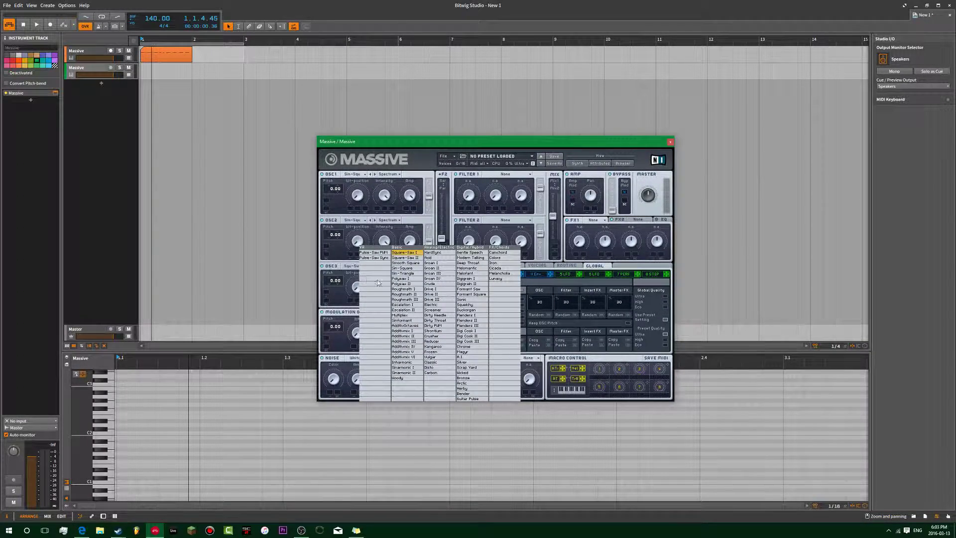
{"action": "left_click", "coordinate": [404, 268]}
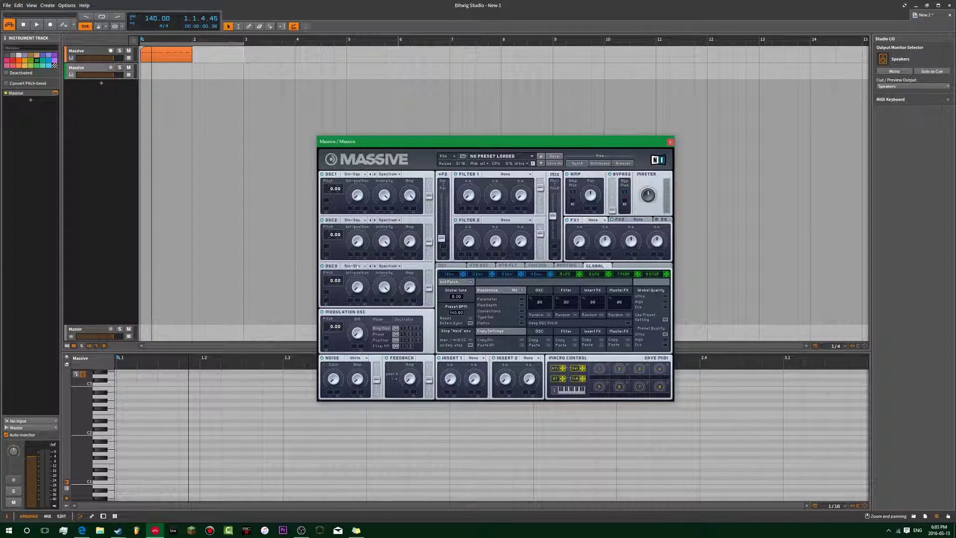
- Retune the oscillators, with OSC2 pitch at 18.00 and OSC3 at 5.00
{"action": "left_click_drag", "start_coordinate": [411, 142], "coordinate": [372, 80]}
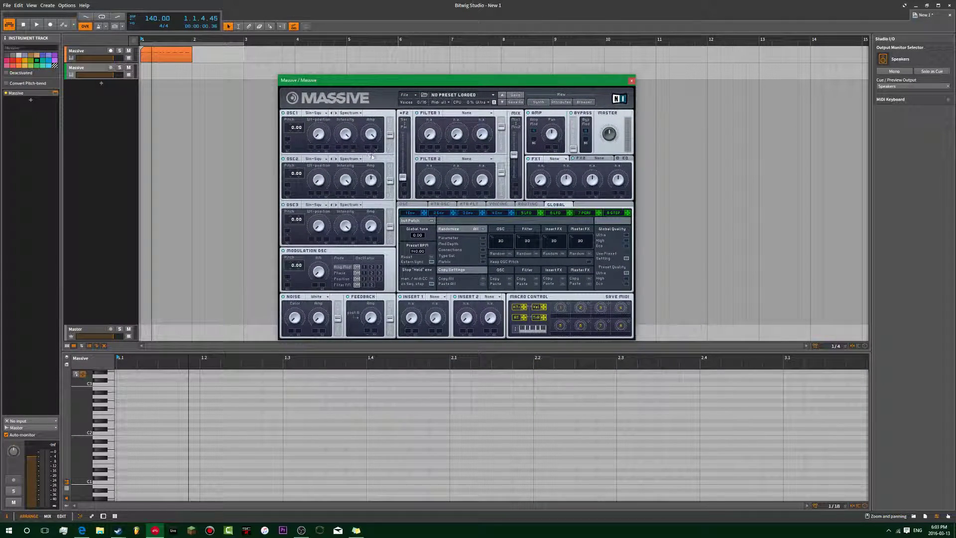
{"action": "left_click_drag", "start_coordinate": [296, 175], "coordinate": [295, 174]}
{"action": "left_click_drag", "start_coordinate": [295, 213], "coordinate": [296, 218]}
- Drag Massive into a new track and delete the leftover Inst 2 track
{"action": "left_click", "coordinate": [110, 69]}
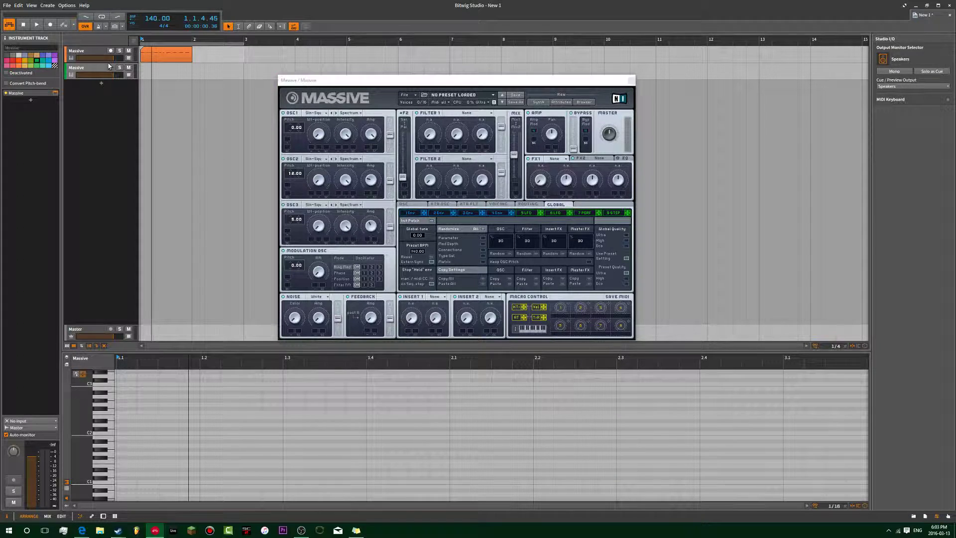
{"action": "double_click", "coordinate": [78, 69]}
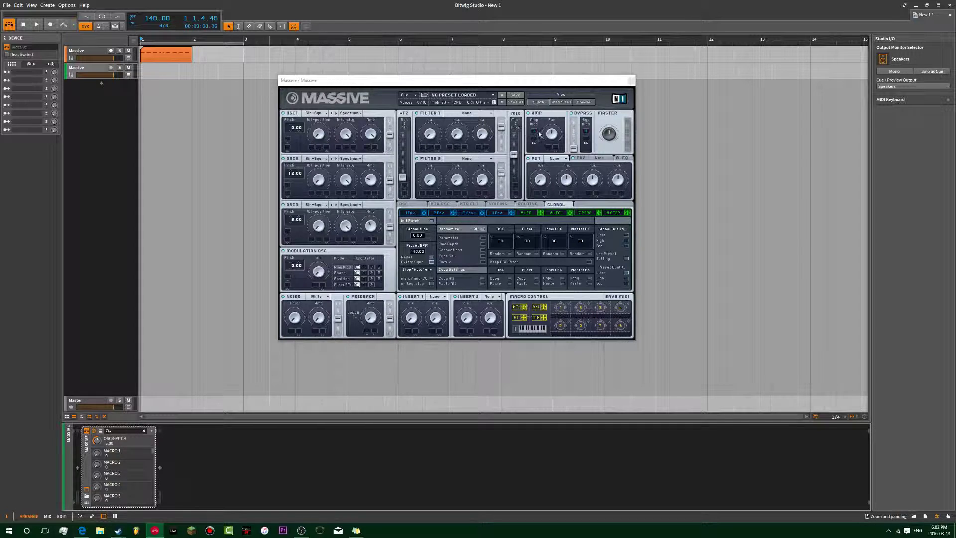
{"action": "left_click", "coordinate": [95, 69]}
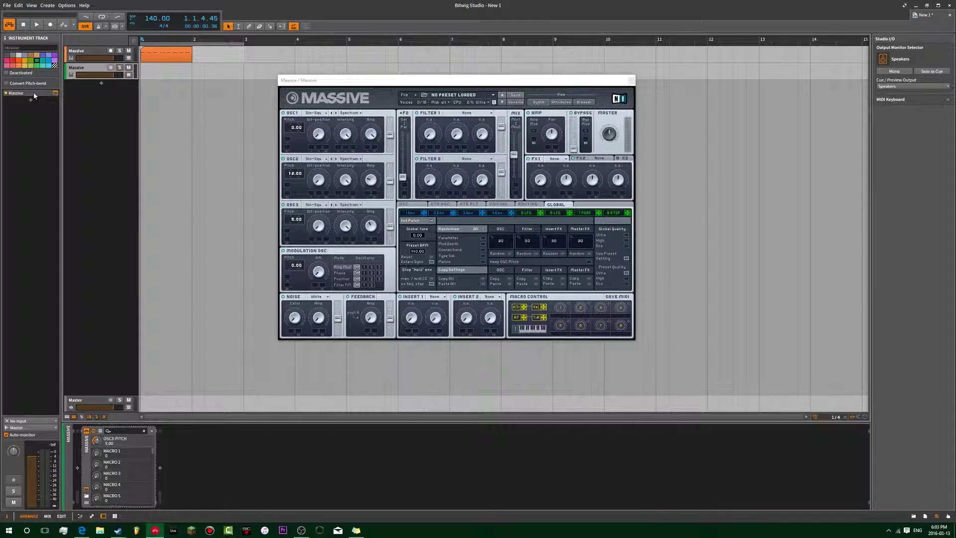
{"action": "left_click_drag", "start_coordinate": [34, 93], "coordinate": [85, 104]}
{"action": "left_click", "coordinate": [90, 68]}
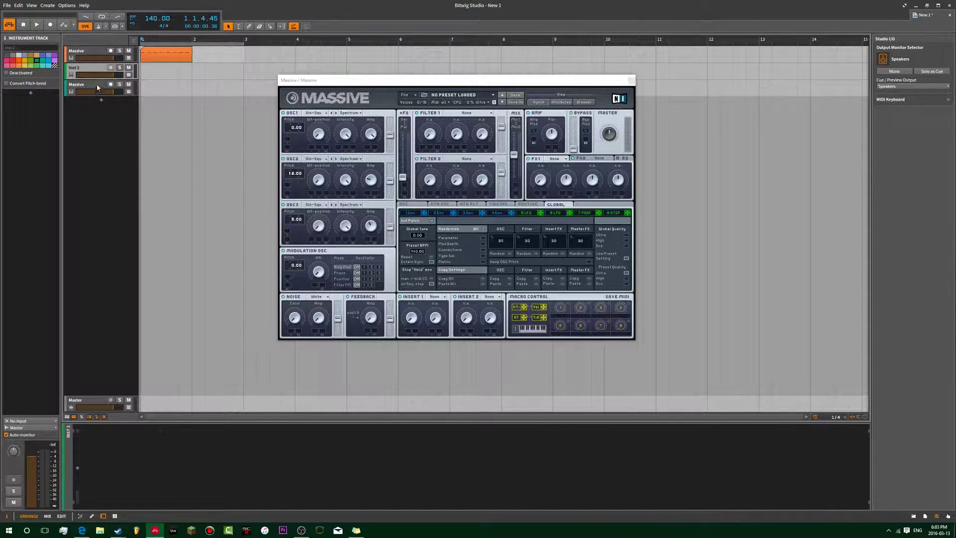
{"action": "key", "text": "Delete"}
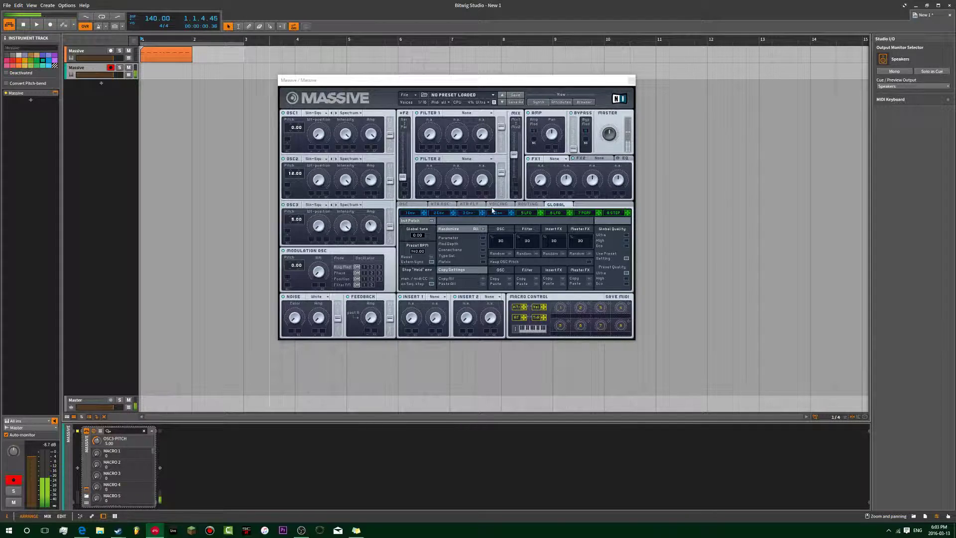
- Set Massive's FX1 to C Tube with a higher dry/wet amount
{"action": "left_click", "coordinate": [418, 204]}
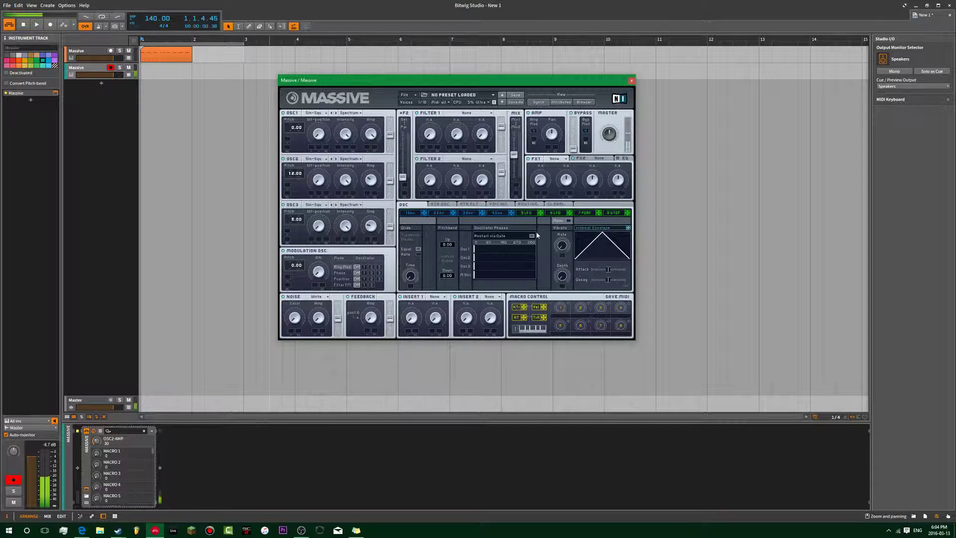
{"action": "left_click", "coordinate": [566, 160]}
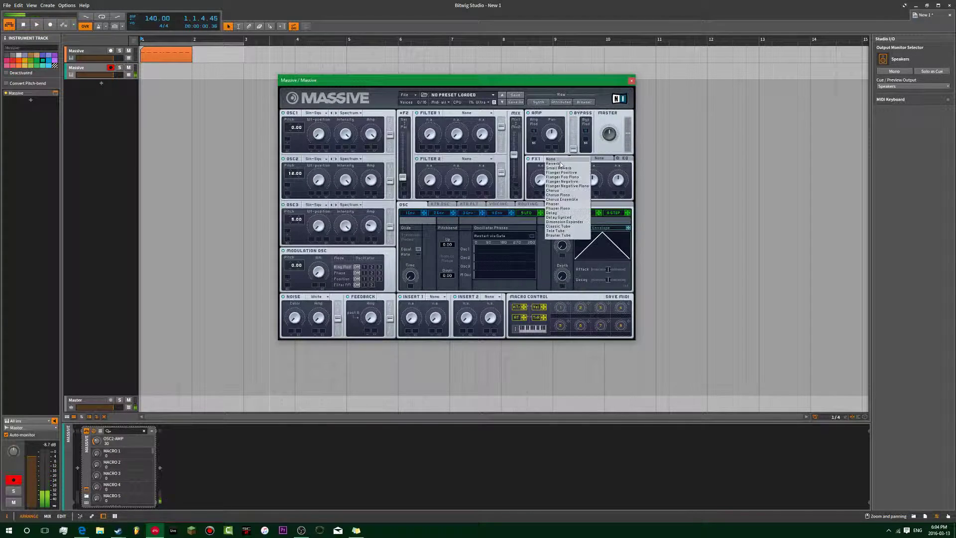
{"action": "left_click", "coordinate": [560, 231]}
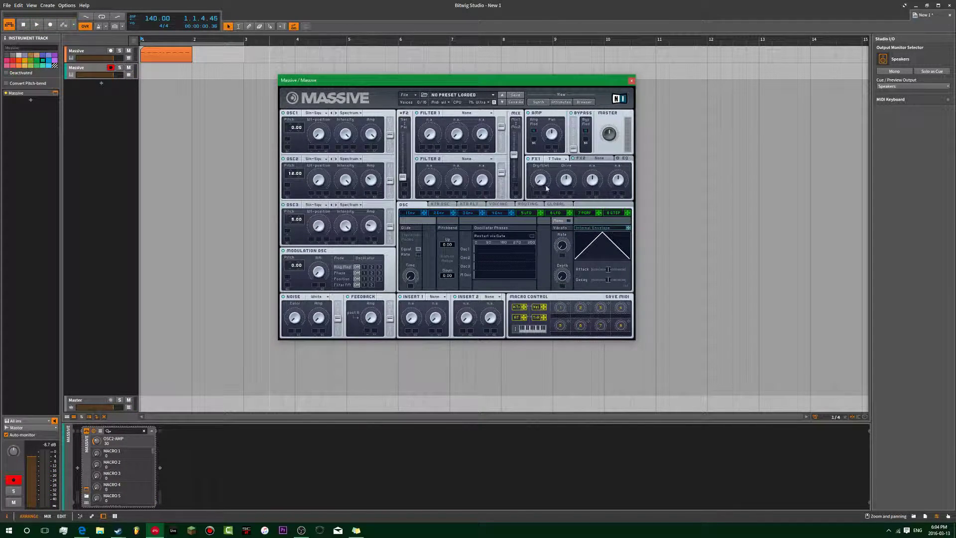
{"action": "left_click_drag", "start_coordinate": [541, 180], "coordinate": [542, 171]}
{"action": "left_click", "coordinate": [562, 159]}
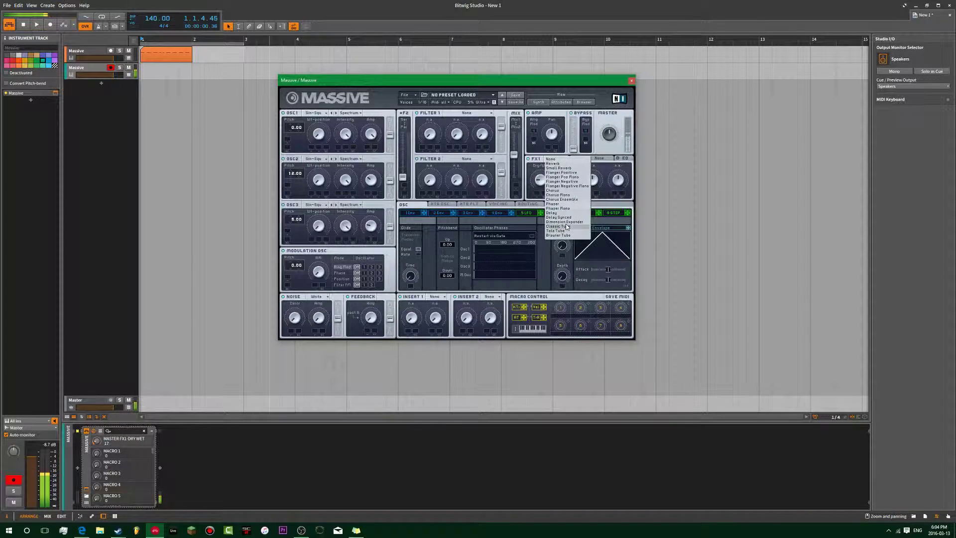
{"action": "left_click", "coordinate": [567, 224]}
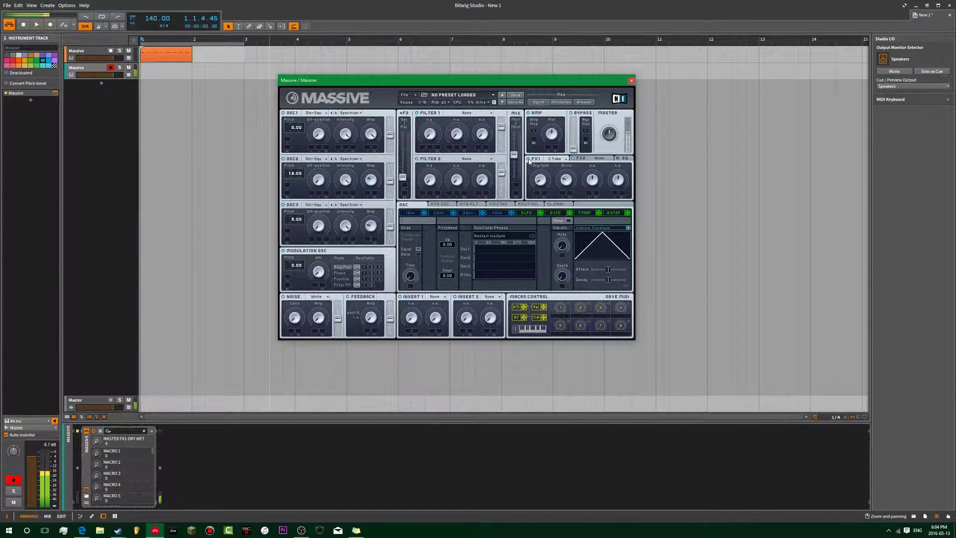
- Lengthen envelope 4's attack and release
{"action": "left_click", "coordinate": [497, 213]}
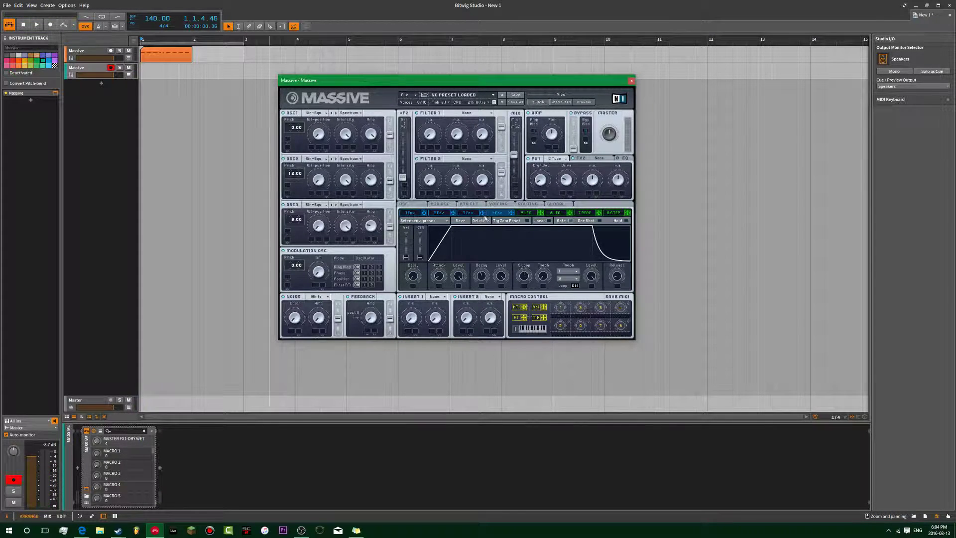
{"action": "left_click_drag", "start_coordinate": [447, 242], "coordinate": [471, 232]}
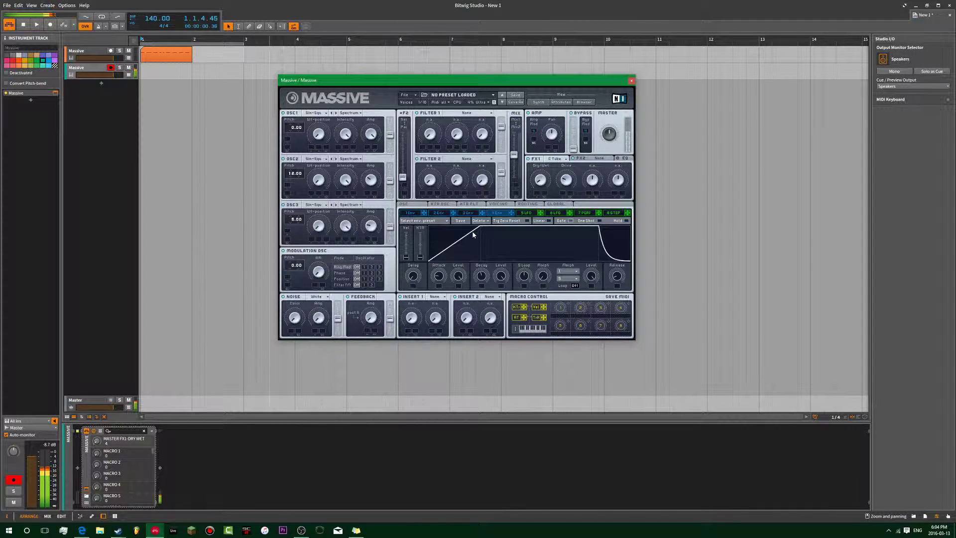
{"action": "left_click_drag", "start_coordinate": [619, 245], "coordinate": [632, 244]}
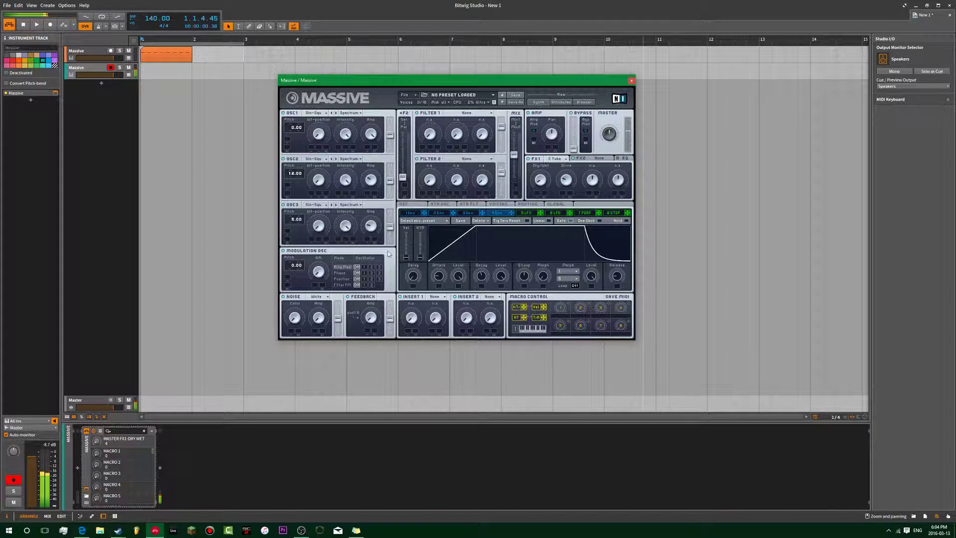
- Close Massive, copy the orange clip onto track 2, and solo track 2
{"action": "left_click", "coordinate": [414, 204]}
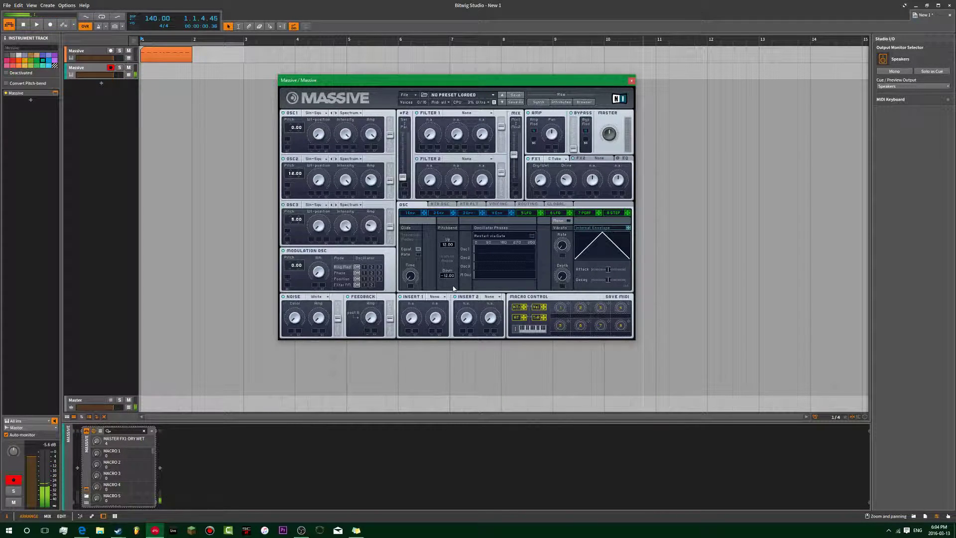
{"action": "left_click", "coordinate": [631, 81]}
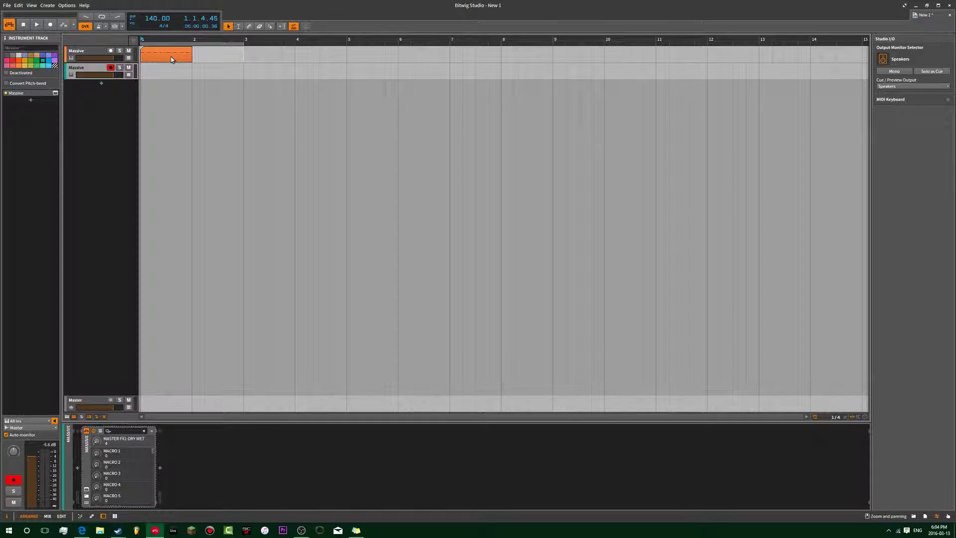
{"action": "left_click_drag", "start_coordinate": [172, 60], "coordinate": [171, 78]}
{"action": "left_click", "coordinate": [120, 68]}
- Transpose all nine notes of track 2's copied clip down an octave to C1
{"action": "key", "text": "space"}
{"action": "double_click", "coordinate": [171, 72]}
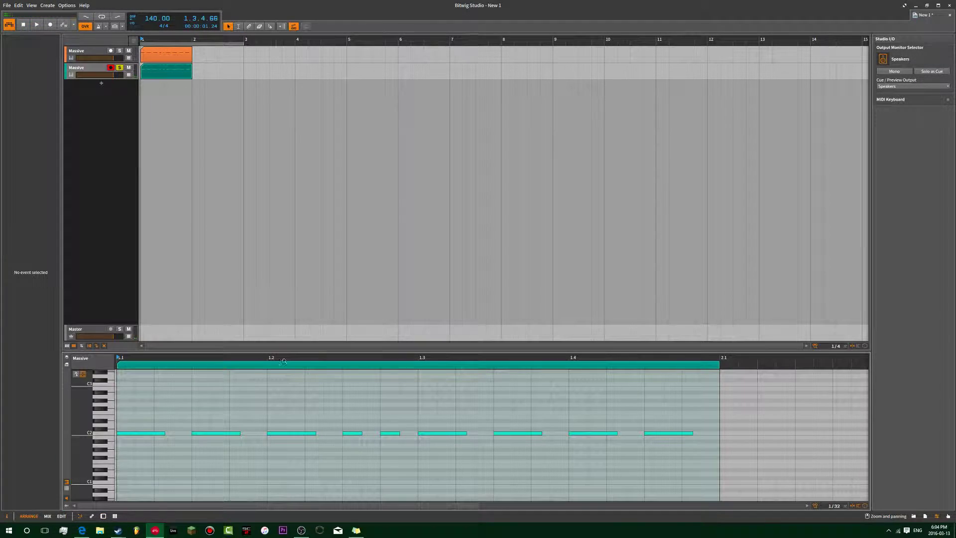
{"action": "left_click_drag", "start_coordinate": [374, 358], "coordinate": [372, 386]}
{"action": "left_click_drag", "start_coordinate": [323, 416], "coordinate": [109, 476]}
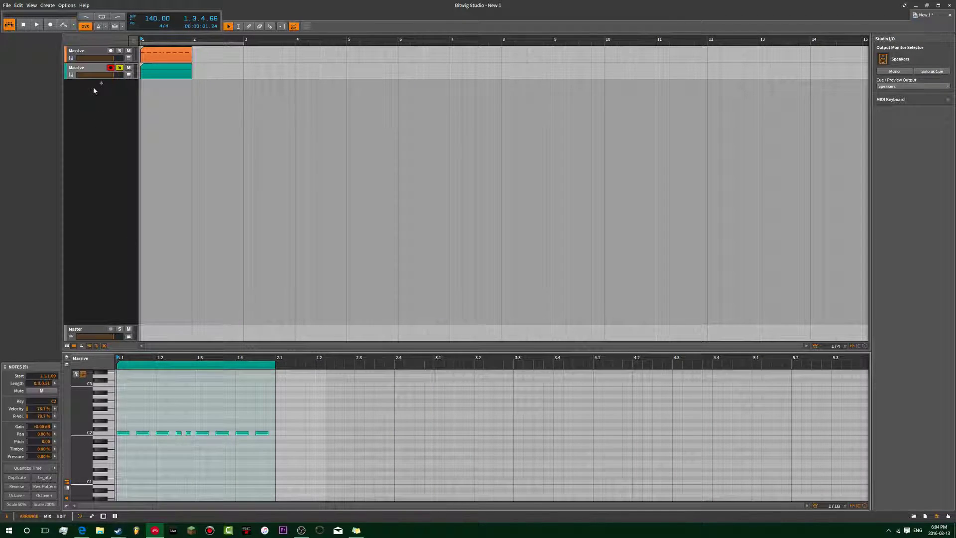
{"action": "key", "text": "shift+Down"}
{"action": "key", "text": "space"}
- Unsolo track 2, replay from bar 1, and show track 1's effect chain
{"action": "left_click", "coordinate": [120, 68]}
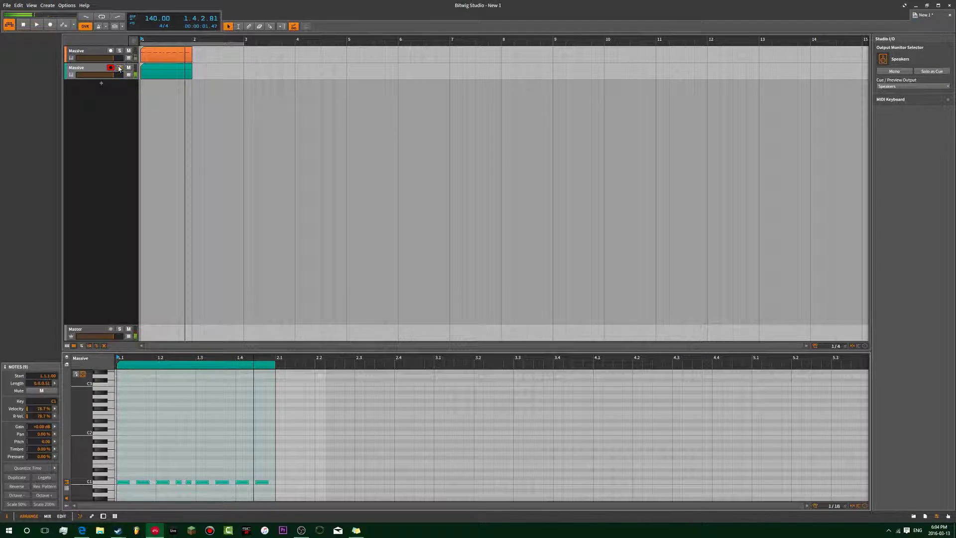
{"action": "left_click", "coordinate": [141, 39]}
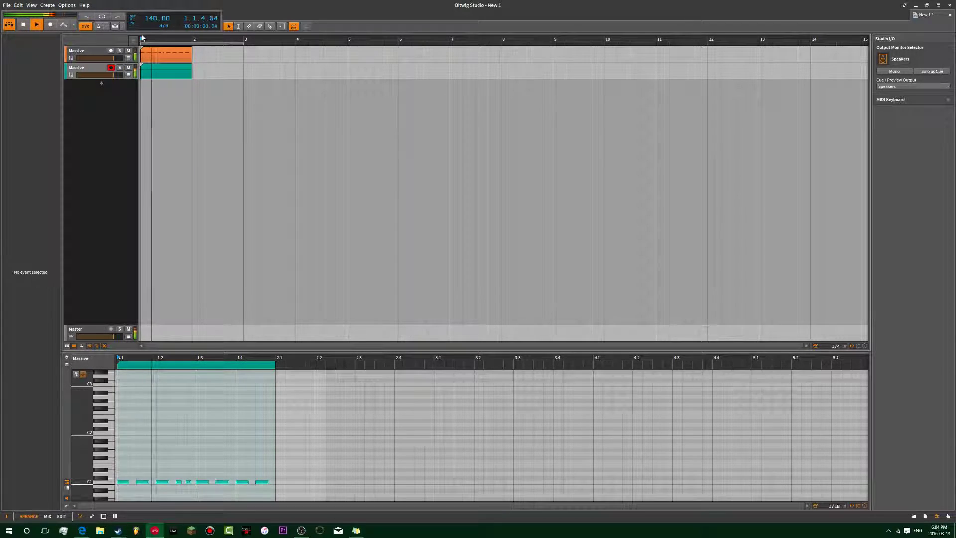
{"action": "left_click", "coordinate": [143, 39]}
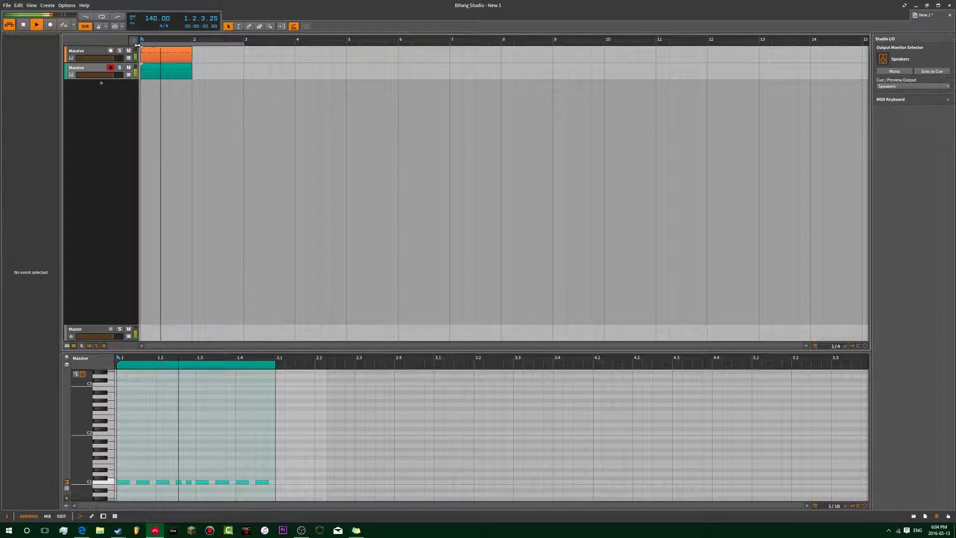
{"action": "left_click", "coordinate": [91, 50]}
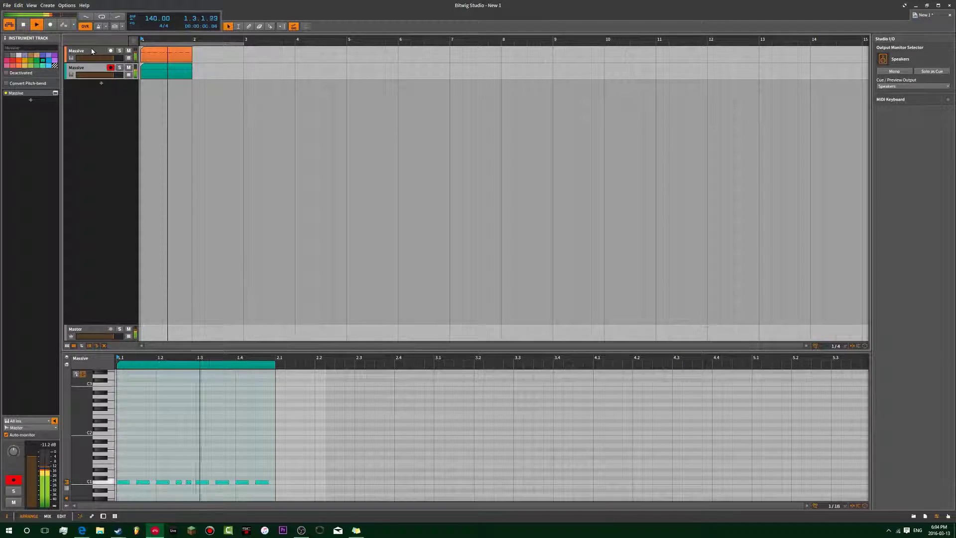
{"action": "key", "text": "space"}
{"action": "left_click", "coordinate": [31, 128]}
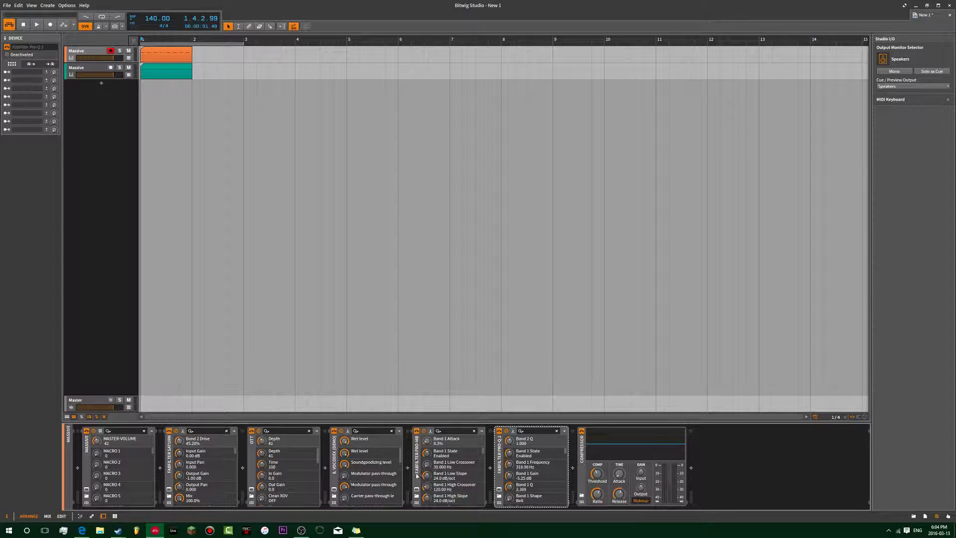
- Mute track 2's teal clip and compare track 1 with Pro-Q 2 bypassed
{"action": "left_click", "coordinate": [167, 75]}
{"action": "key", "text": "shift+m"}
{"action": "left_click", "coordinate": [498, 454]}
{"action": "key", "text": "alt+a"}
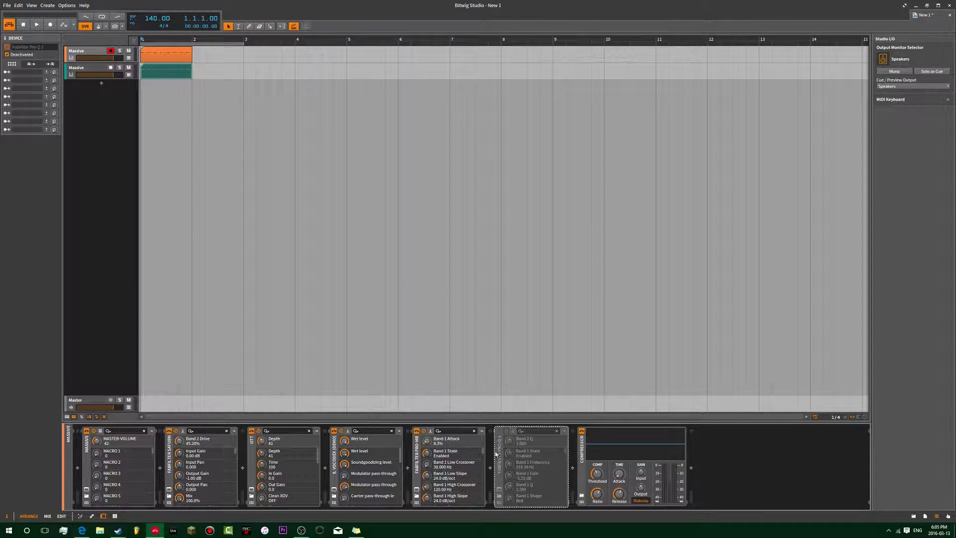
{"action": "key", "text": "space"}
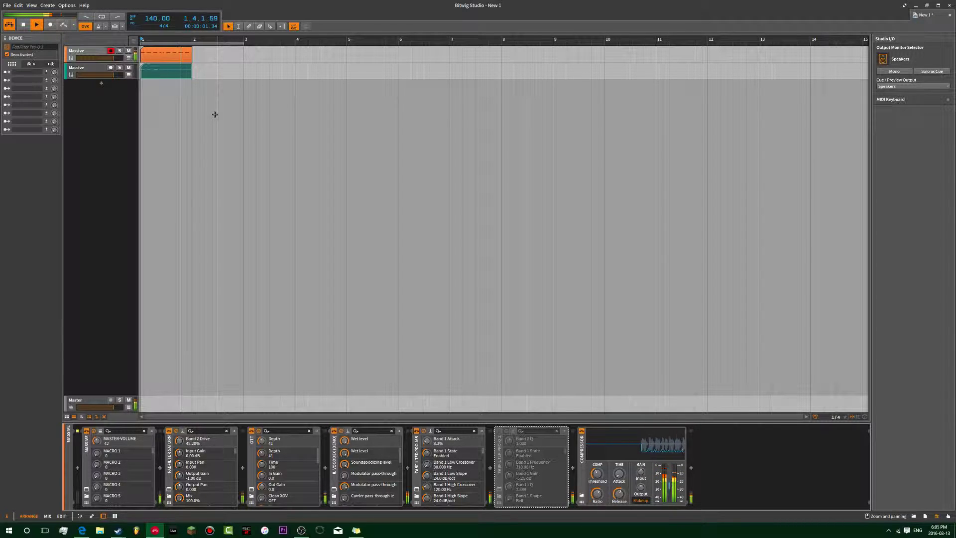
{"action": "left_click", "coordinate": [155, 68]}
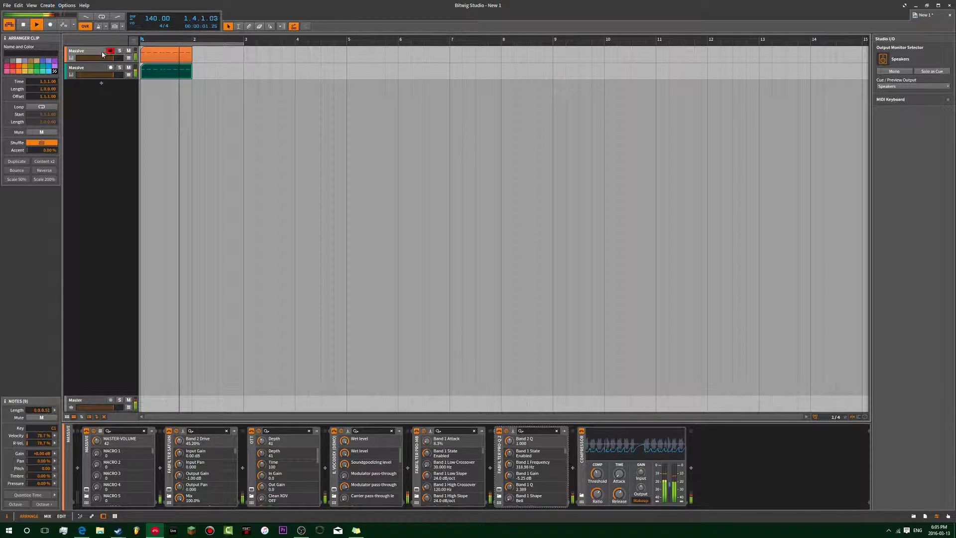
{"action": "key", "text": "space"}
- Drag the green Pro-Q 2 band around, settling it near 226 Hz
{"action": "left_click", "coordinate": [499, 489]}
{"action": "key", "text": "space"}
{"action": "key", "text": "space"}
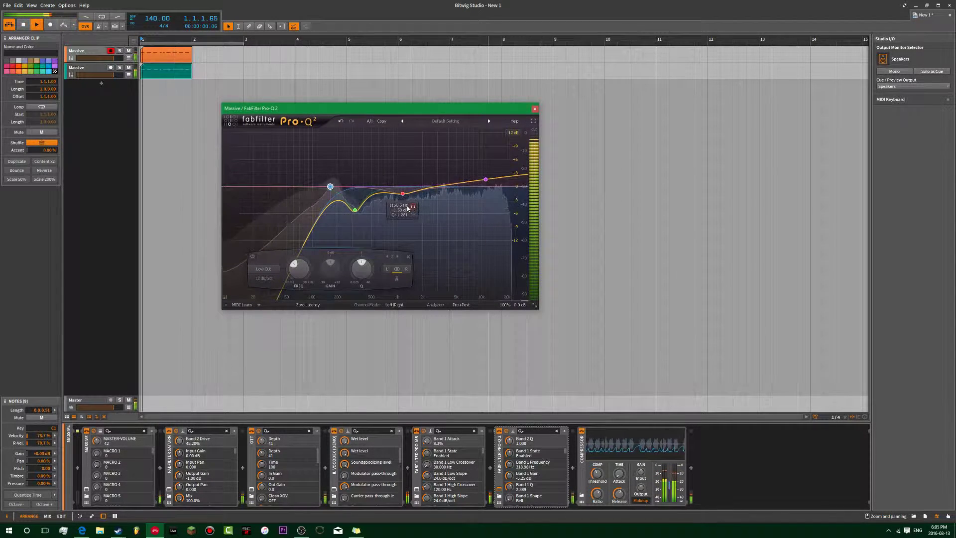
{"action": "left_click_drag", "start_coordinate": [354, 211], "coordinate": [369, 197]}
{"action": "key", "text": "space"}
{"action": "key", "text": "space"}
{"action": "left_click_drag", "start_coordinate": [369, 198], "coordinate": [300, 186]}
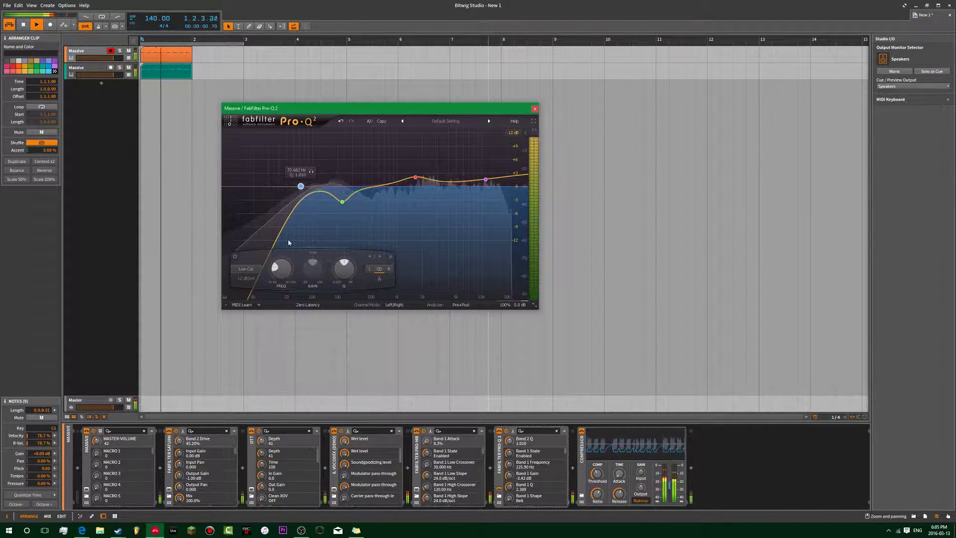
- Set the low-cut to 110 Hz and audition it with track 2 muted
{"action": "double_click", "coordinate": [282, 268]}
{"action": "key", "text": "BackSpace"}
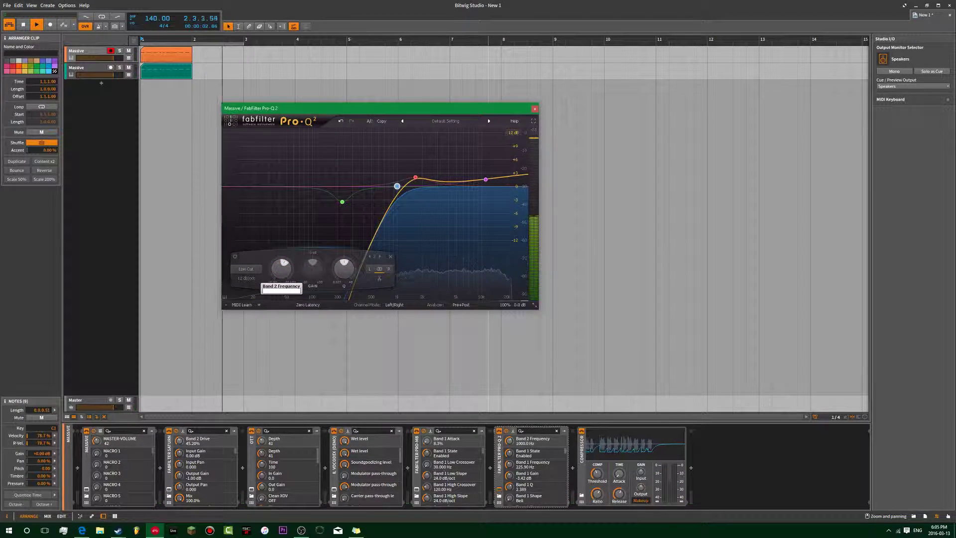
{"action": "type", "text": "110"}
{"action": "key", "text": "Return"}
{"action": "key", "text": "space"}
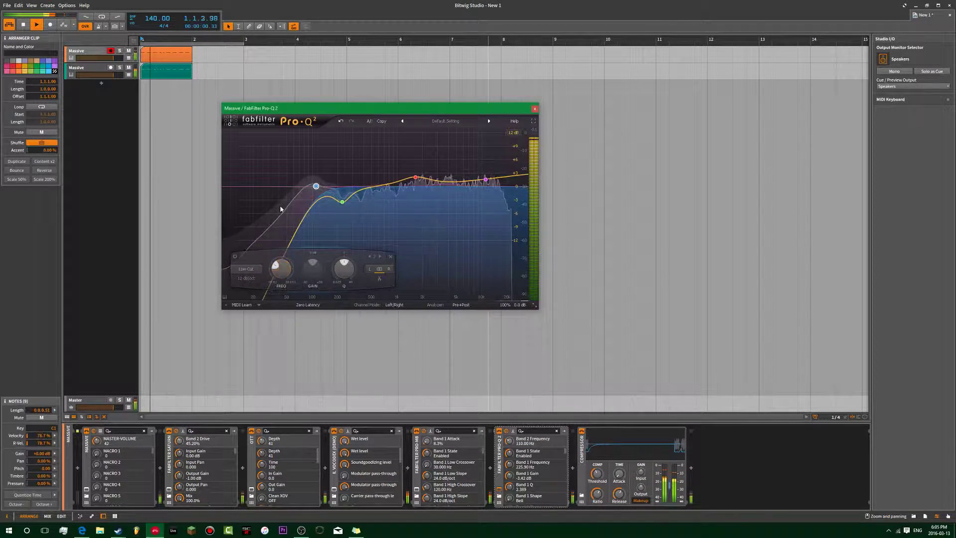
{"action": "left_click", "coordinate": [130, 69]}
{"action": "key", "text": "space"}
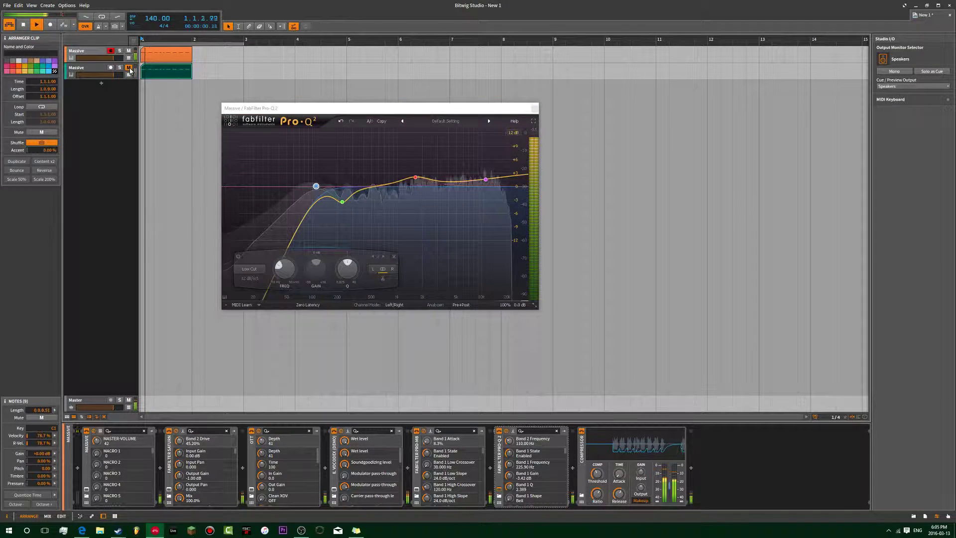
{"action": "key", "text": "space"}
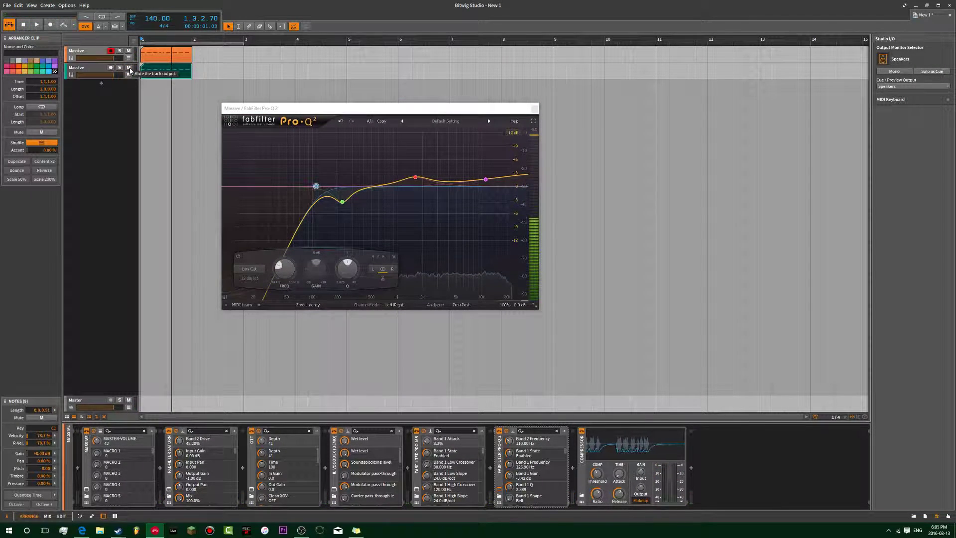
- Change the low-cut to 200 Hz and settle the bell dip at 300.14 Hz, −2.42 dB
{"action": "double_click", "coordinate": [283, 271]}
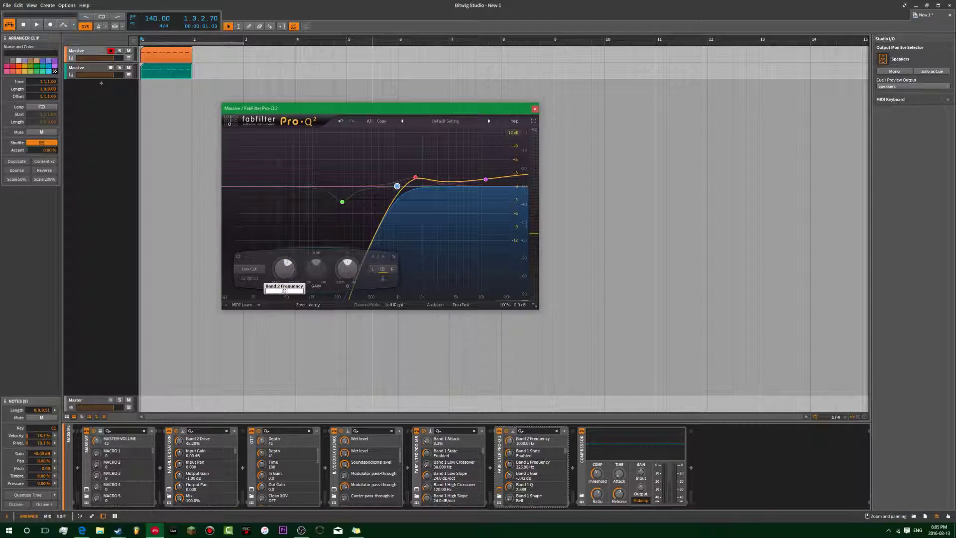
{"action": "type", "text": "200"}
{"action": "key", "text": "Return"}
{"action": "key", "text": "space"}
{"action": "mouse_move", "coordinate": [344, 203]}
{"action": "left_mouse_down"}
{"action": "mouse_move", "coordinate": [384, 162]}
{"action": "mouse_move", "coordinate": [365, 196]}
{"action": "mouse_move", "coordinate": [371, 205]}
{"action": "mouse_move", "coordinate": [353, 197]}
{"action": "left_mouse_up"}
{"action": "scroll", "coordinate": [365, 208], "scroll_direction": "up", "scroll_amount": 3}
{"action": "scroll", "coordinate": [365, 208], "scroll_direction": "down", "scroll_amount": 8}
{"action": "key", "text": "space"}
{"action": "key", "text": "space"}
{"action": "left_click", "coordinate": [338, 187]}
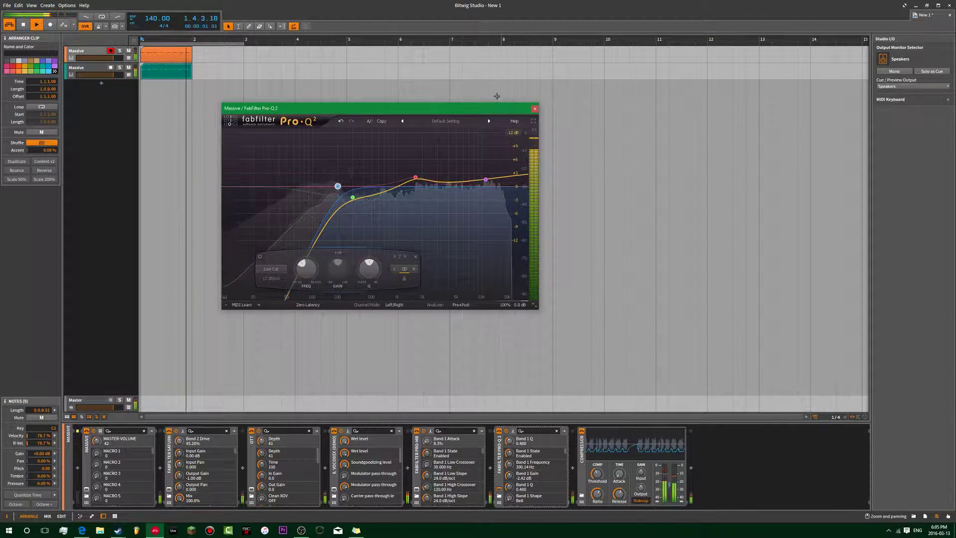
{"action": "key", "text": "space"}
{"action": "left_click", "coordinate": [534, 108]}
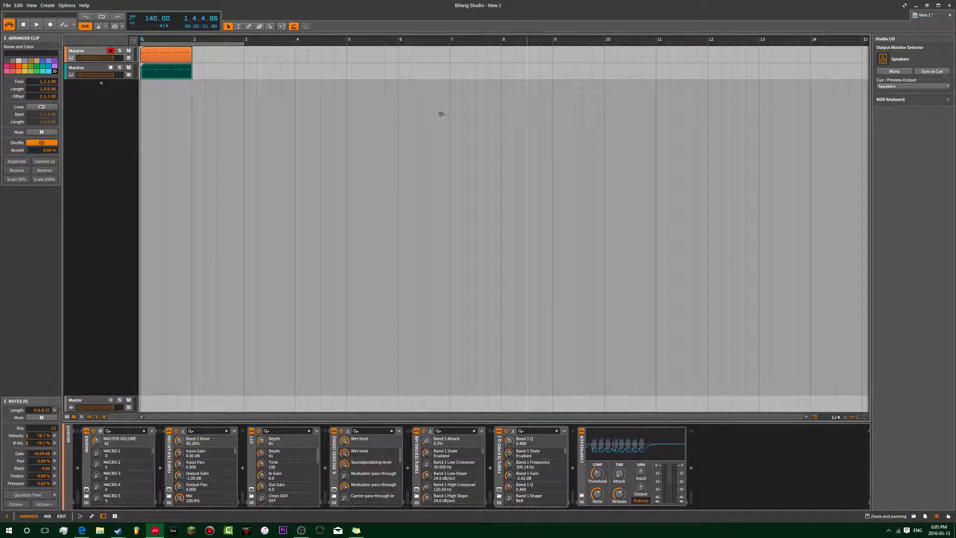
- Add a new instrument track loaded with Serum_x64 from a 'ser' search
{"action": "left_click", "coordinate": [75, 51]}
{"action": "key", "text": "space"}
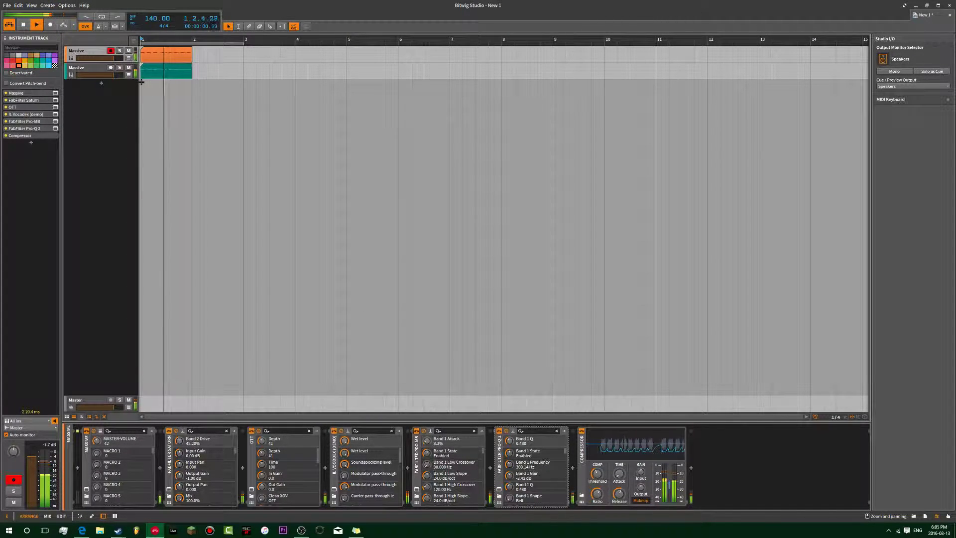
{"action": "key", "text": "space"}
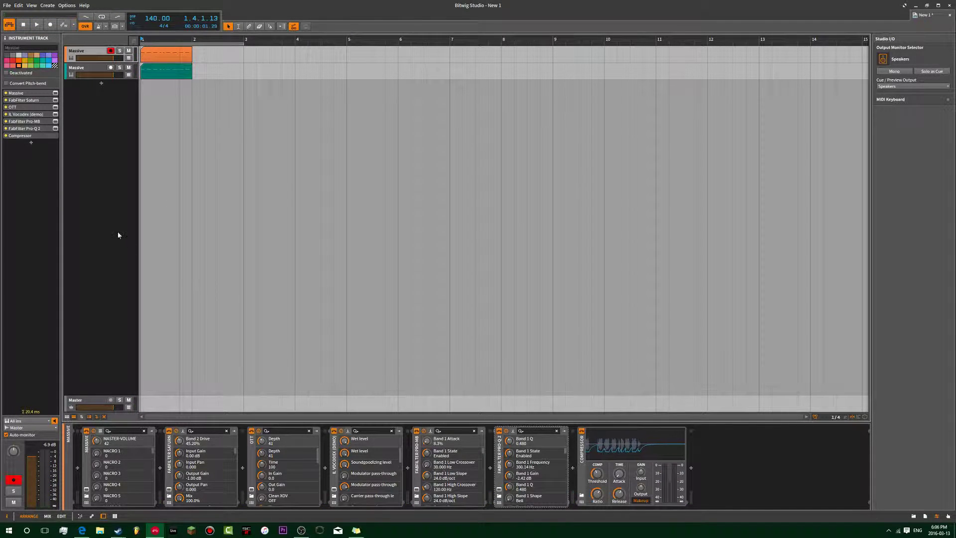
{"action": "double_click", "coordinate": [101, 83]}
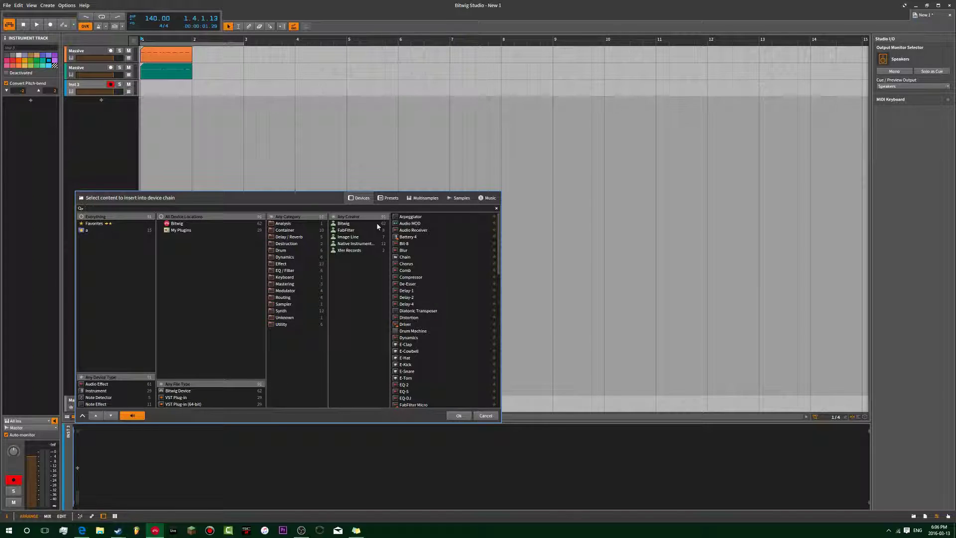
{"action": "type", "text": "ser"}
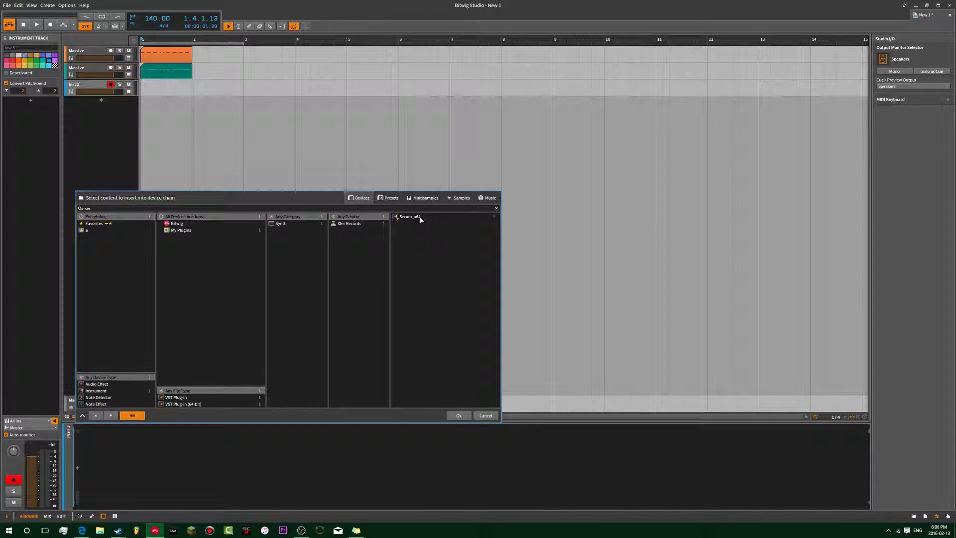
{"action": "double_click", "coordinate": [420, 219]}
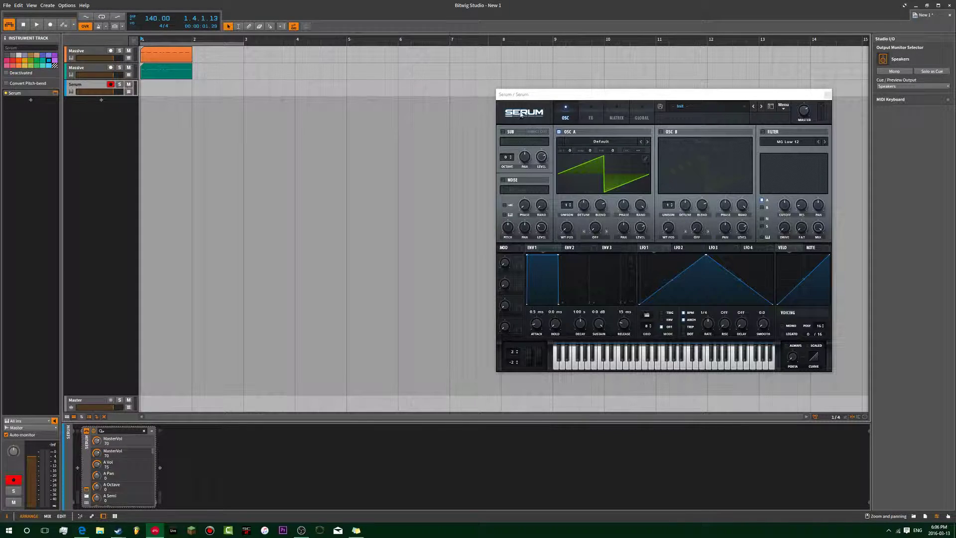
- Load Serum's Virtualstep BS FM Bending preset
{"action": "left_click", "coordinate": [578, 99]}
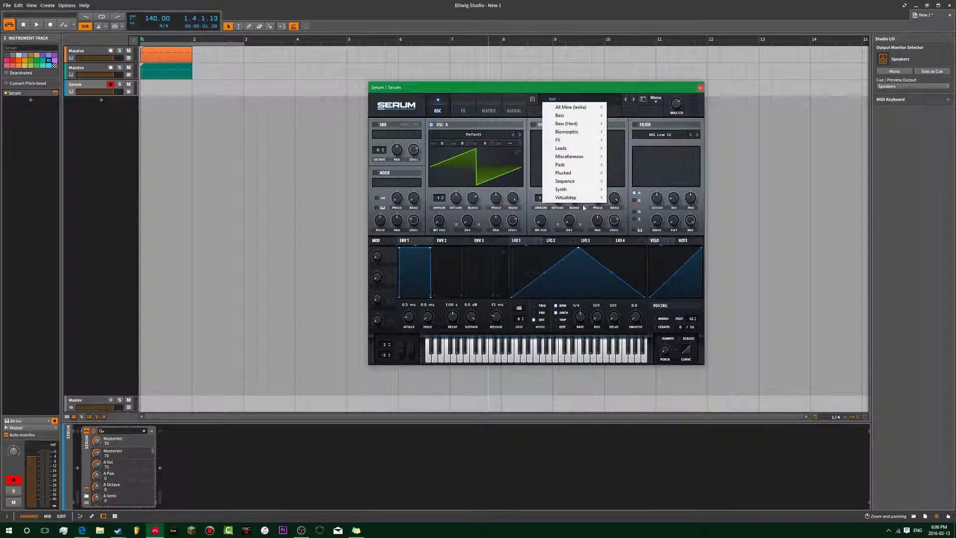
{"action": "mouse_move", "coordinate": [595, 201]}
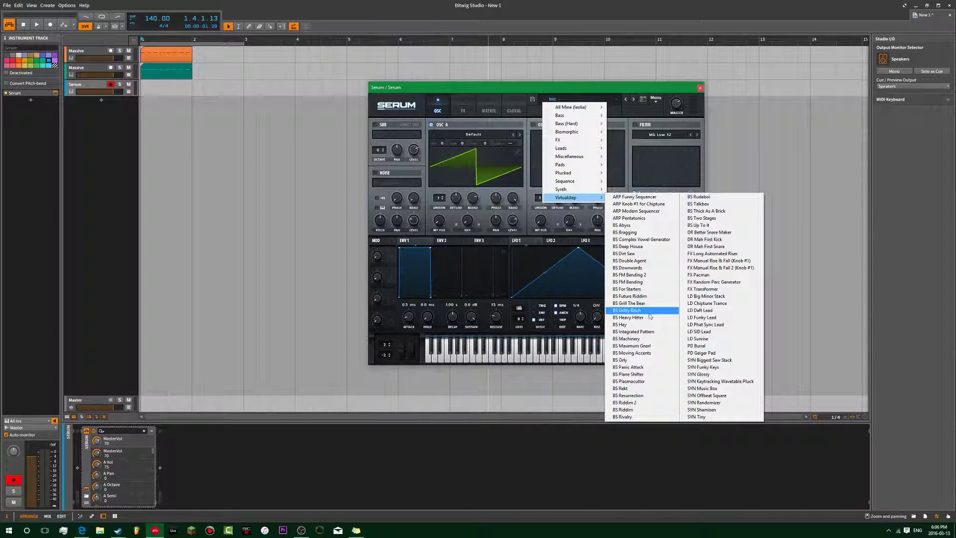
{"action": "left_click", "coordinate": [652, 282]}
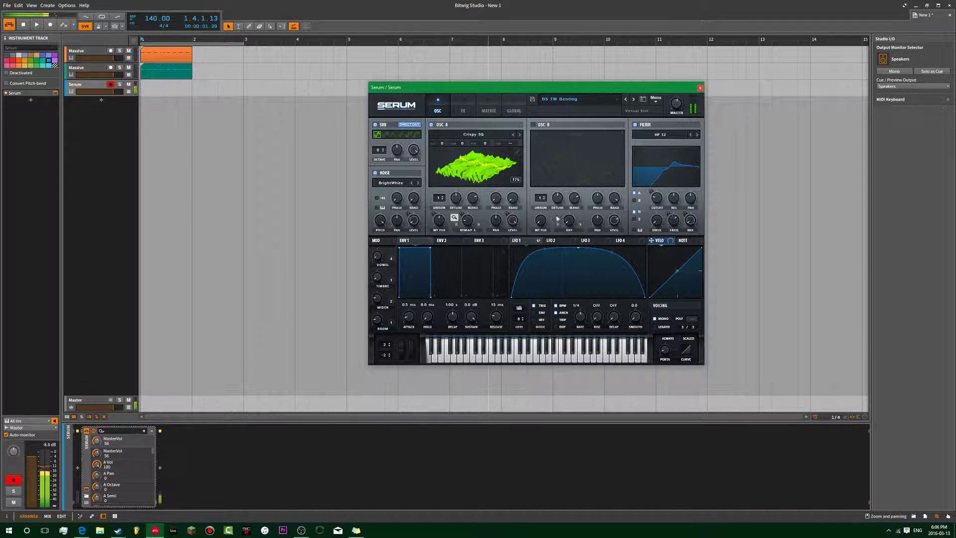
{"action": "left_click", "coordinate": [85, 69]}
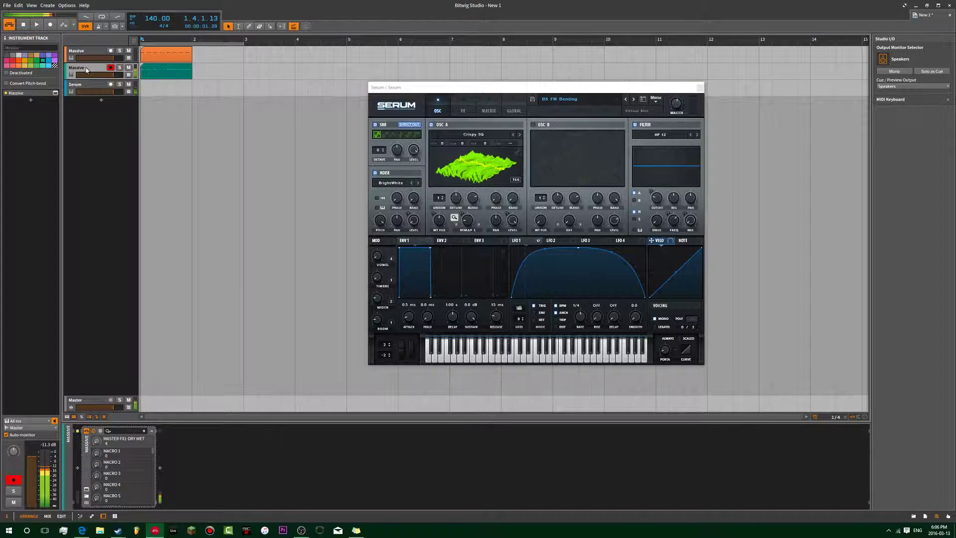
- Copy the six effects from Saturn to Compressor on Massive and paste them after Serum
{"action": "left_click", "coordinate": [85, 52]}
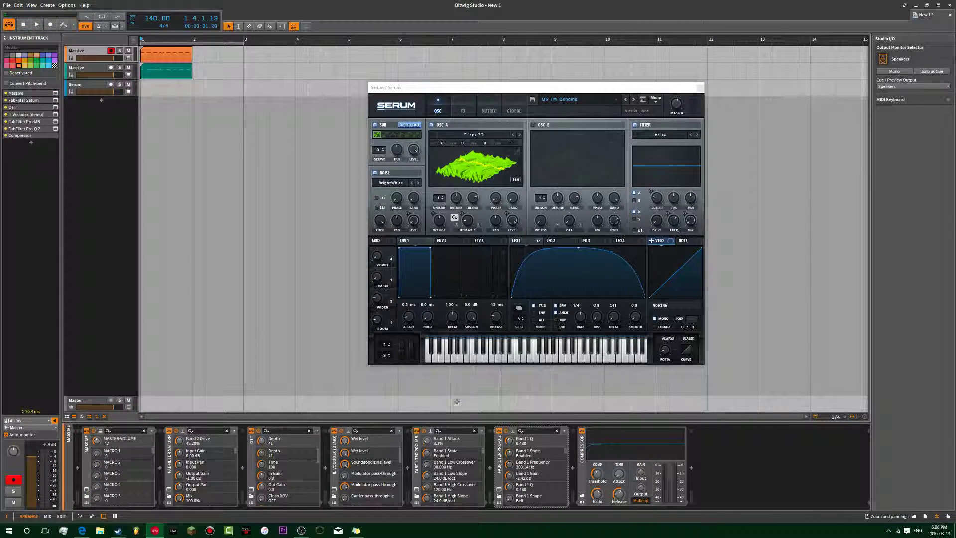
{"action": "left_click", "coordinate": [500, 454]}
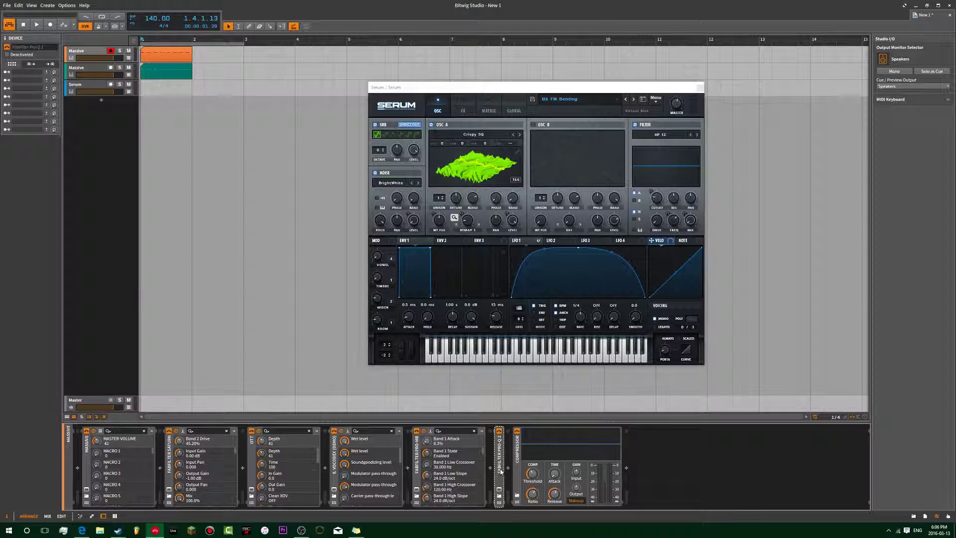
{"action": "left_click", "coordinate": [517, 462]}
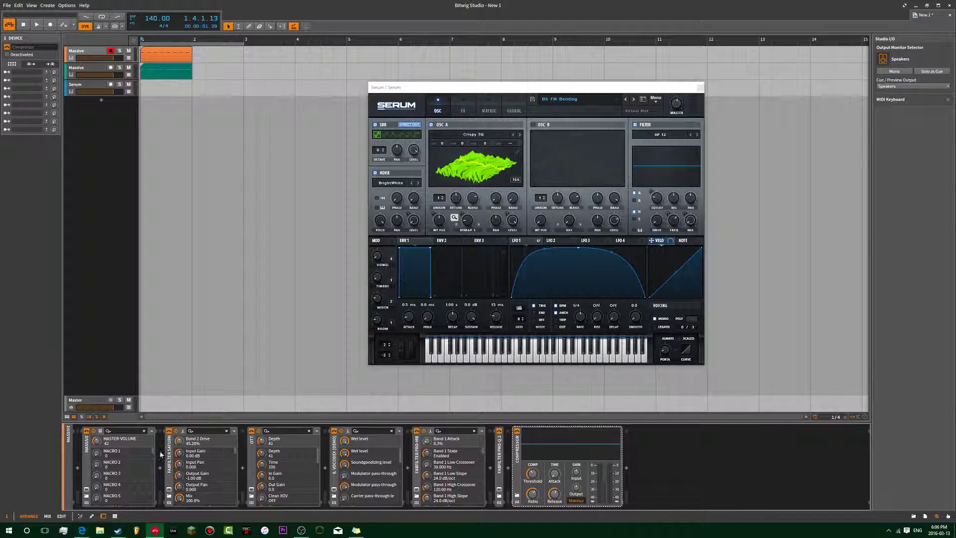
{"action": "left_click", "coordinate": [168, 451], "text": "shift"}
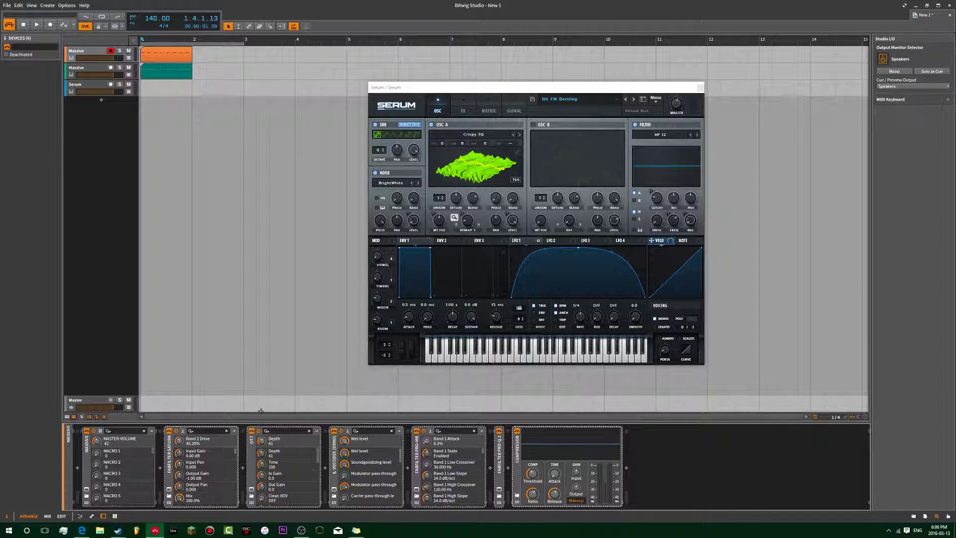
{"action": "left_click", "coordinate": [85, 85]}
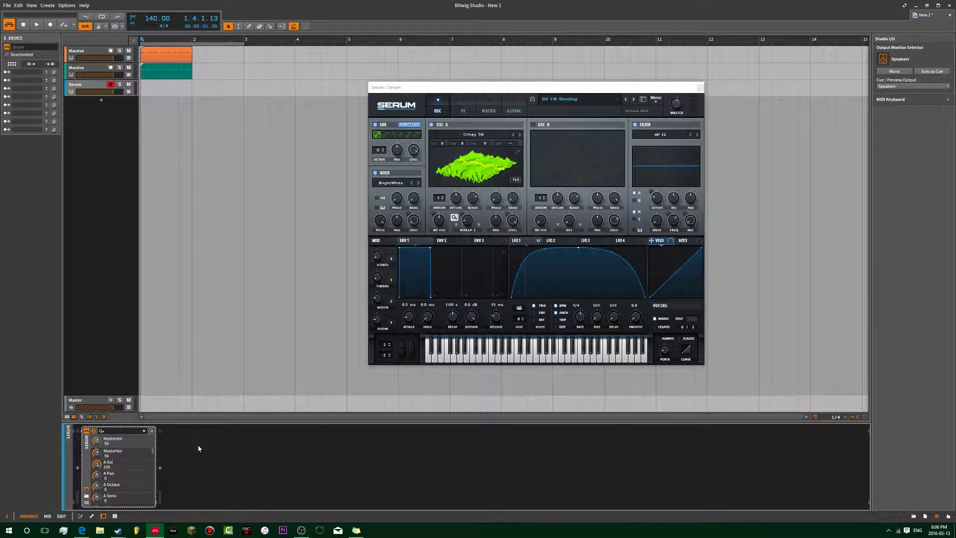
{"action": "key", "text": "ctrl+v"}
- Play the track, turn off Serum's sub oscillator, and select all bands in Serum's Pro-Q 2 EQ
{"action": "key", "text": "space"}
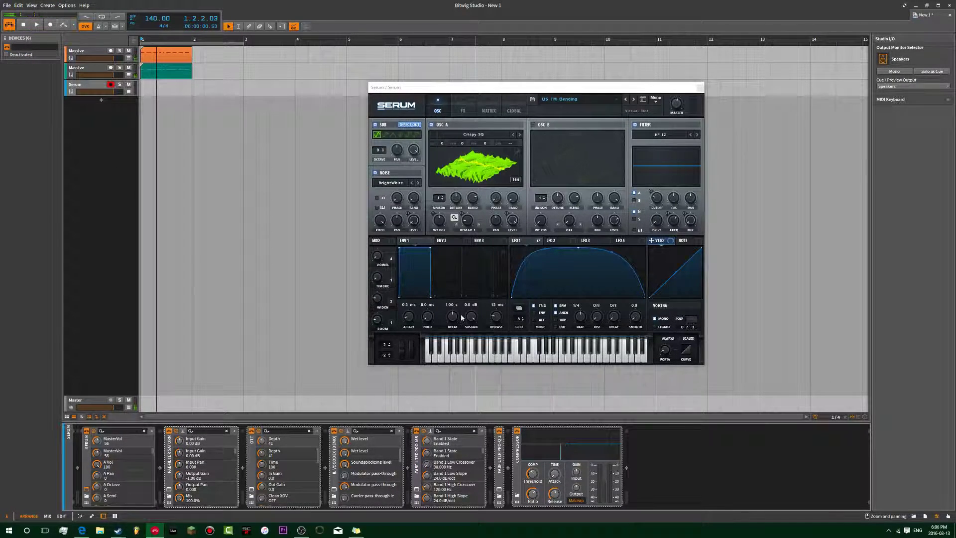
{"action": "left_click", "coordinate": [375, 125]}
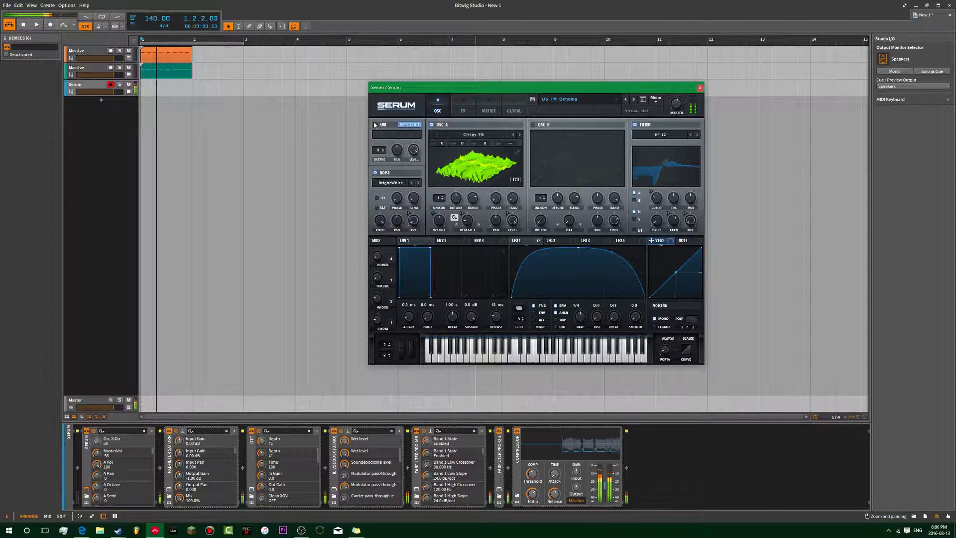
{"action": "left_click", "coordinate": [503, 480]}
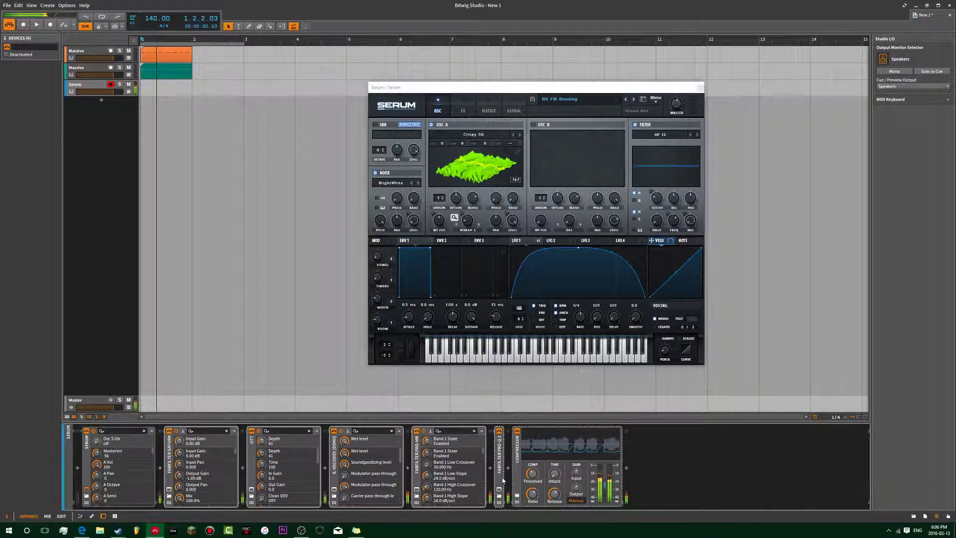
{"action": "double_click", "coordinate": [502, 480]}
{"action": "left_click", "coordinate": [499, 490]}
{"action": "left_click_drag", "start_coordinate": [798, 158], "coordinate": [631, 230]}
- Delete all Pro-Q 2 bands for a flat curve, then check the IL Vocodex window
{"action": "key", "text": "Delete"}
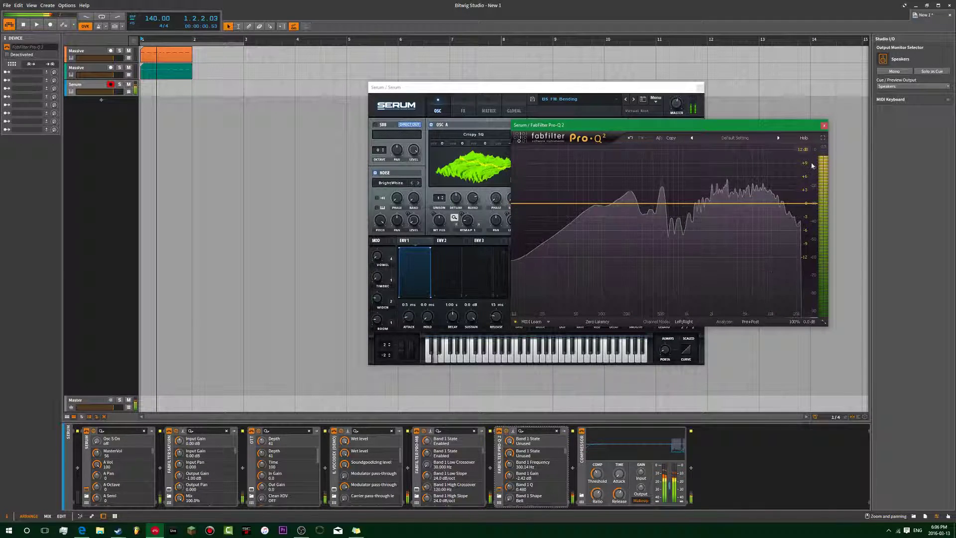
{"action": "left_click", "coordinate": [824, 126]}
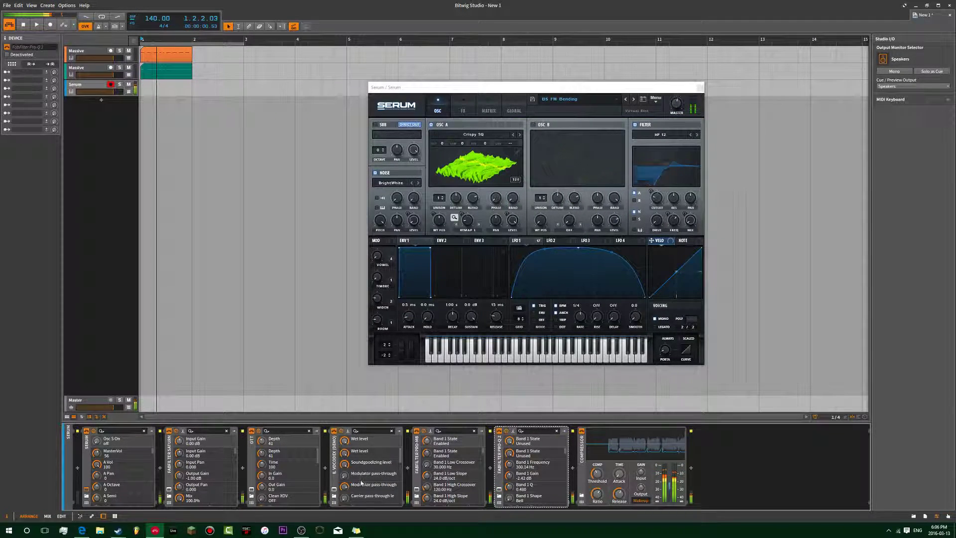
{"action": "left_click", "coordinate": [334, 489]}
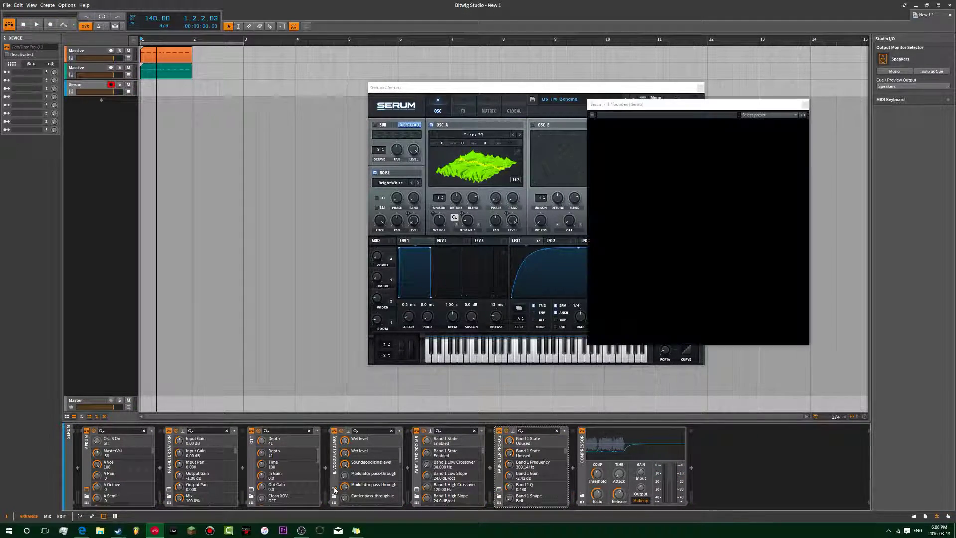
{"action": "left_click_drag", "start_coordinate": [703, 101], "coordinate": [492, 107]}
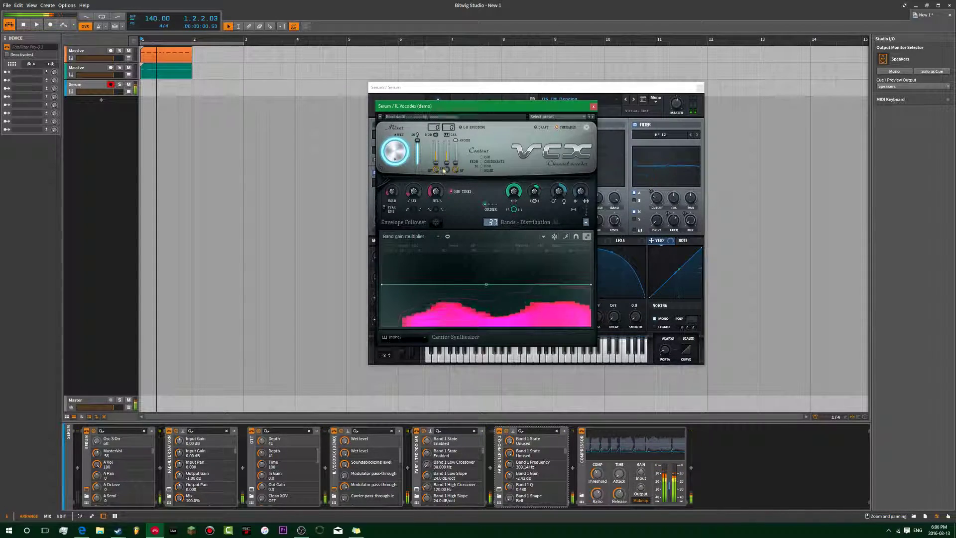
{"action": "left_click", "coordinate": [593, 107]}
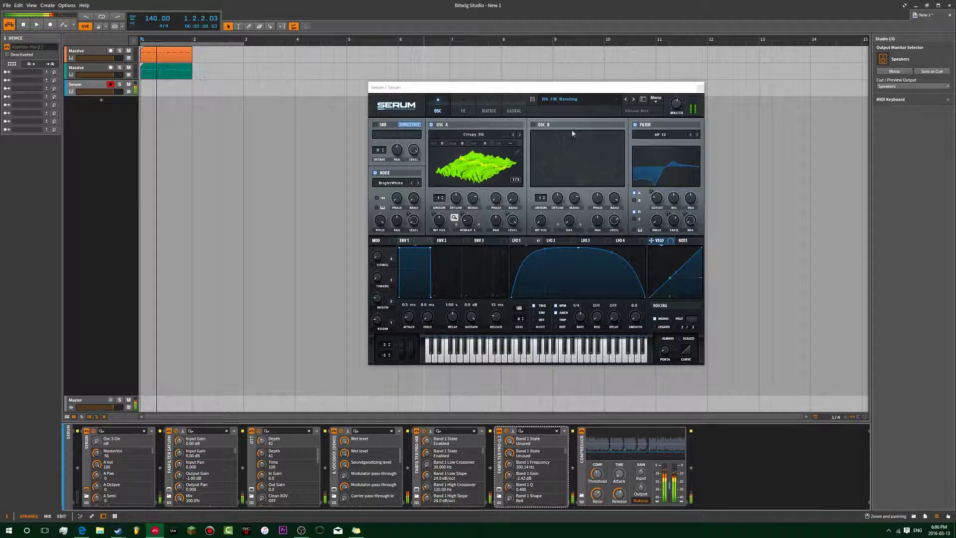
- Set Serum's pitch-bend range to -12 down and +12 up, and rename the Vowel macro
{"action": "left_click_drag", "start_coordinate": [384, 355], "coordinate": [389, 326]}
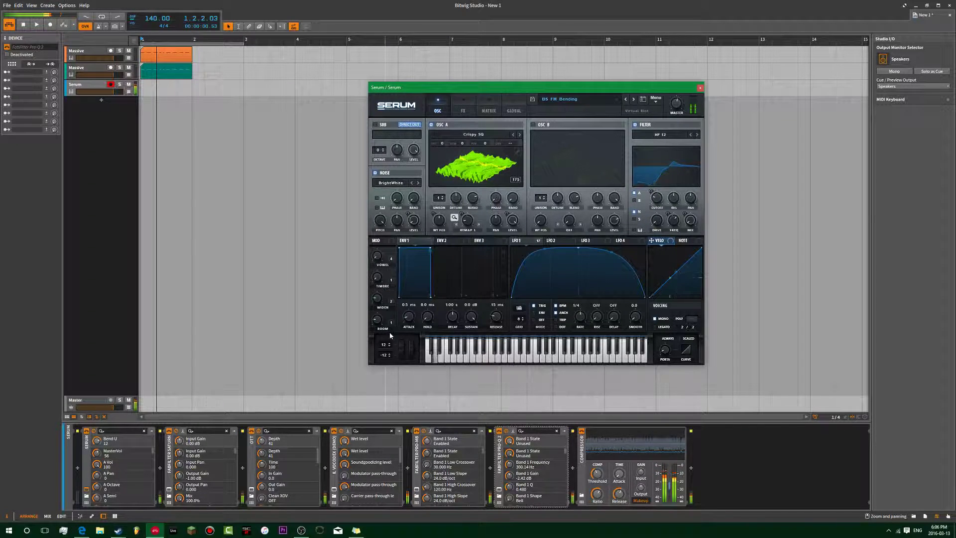
{"action": "left_click", "coordinate": [404, 354]}
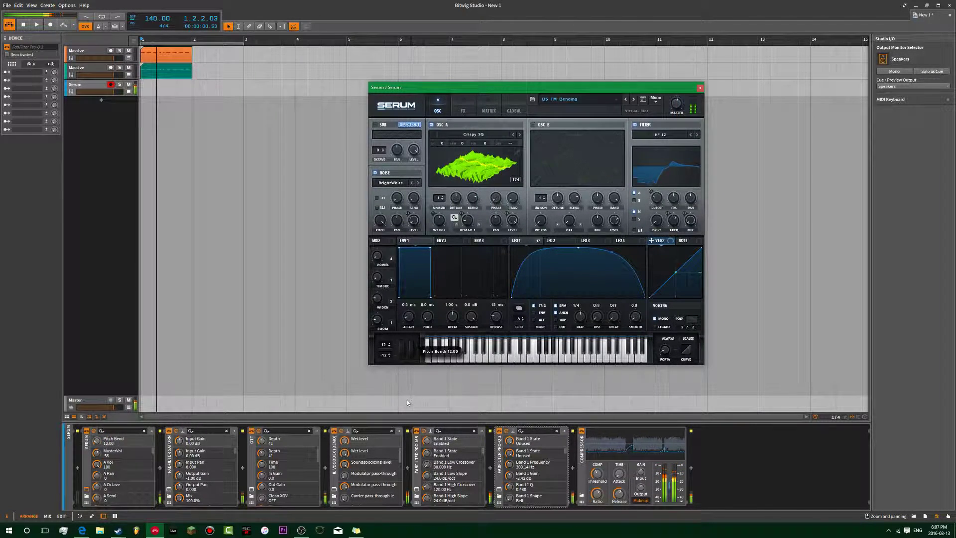
{"action": "double_click", "coordinate": [382, 265]}
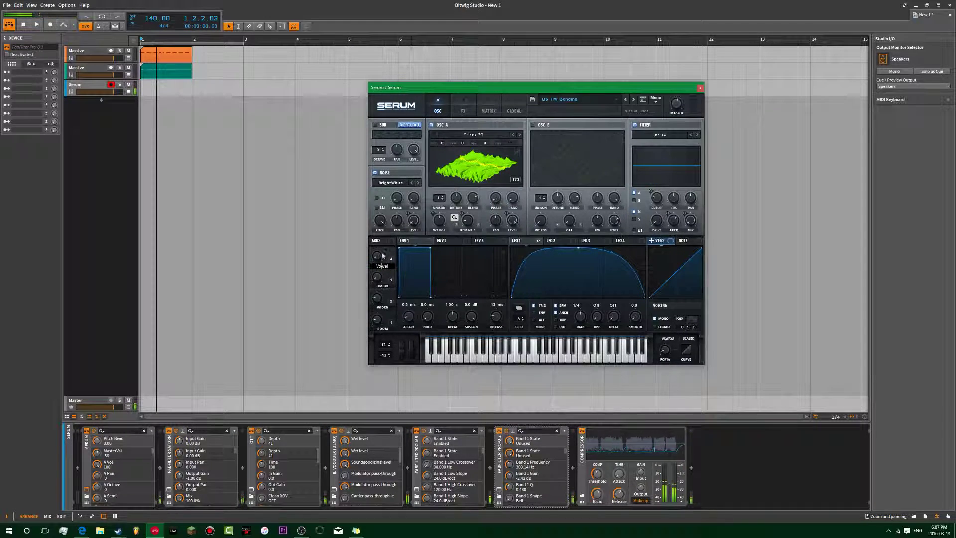
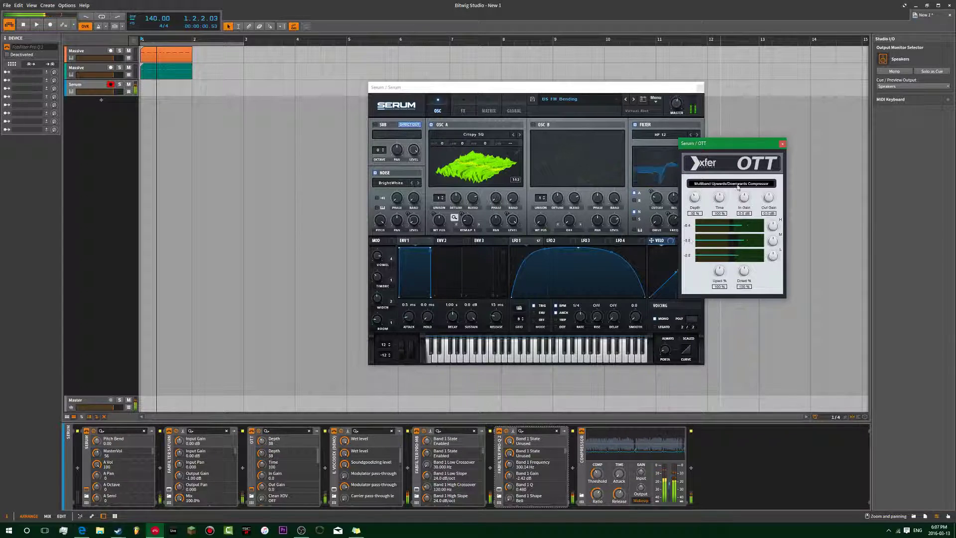
- Close OTT, drag Serum's LFO 1 rate to 1/4, and close the Serum window
{"action": "left_click", "coordinate": [783, 145]}
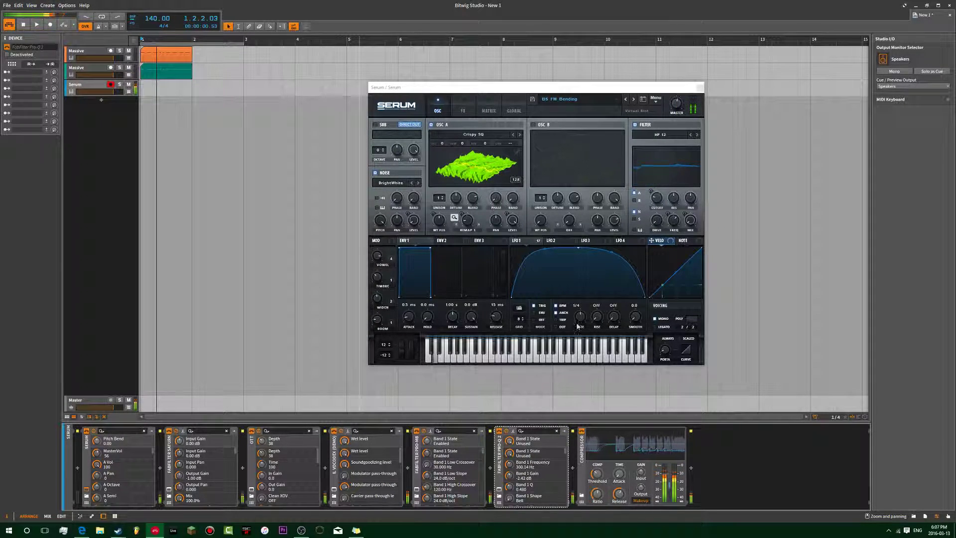
{"action": "left_click_drag", "start_coordinate": [578, 326], "coordinate": [581, 326]}
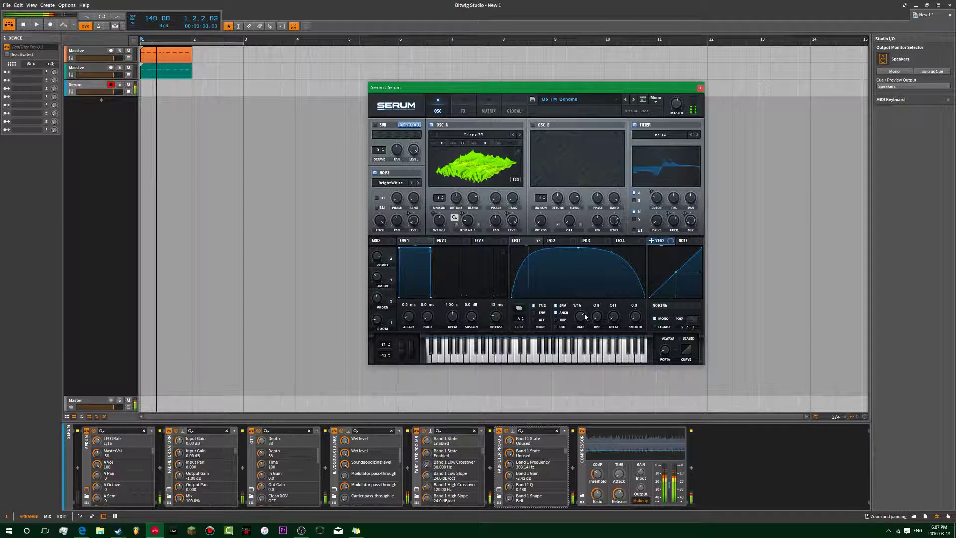
{"action": "left_click_drag", "start_coordinate": [583, 321], "coordinate": [583, 326]}
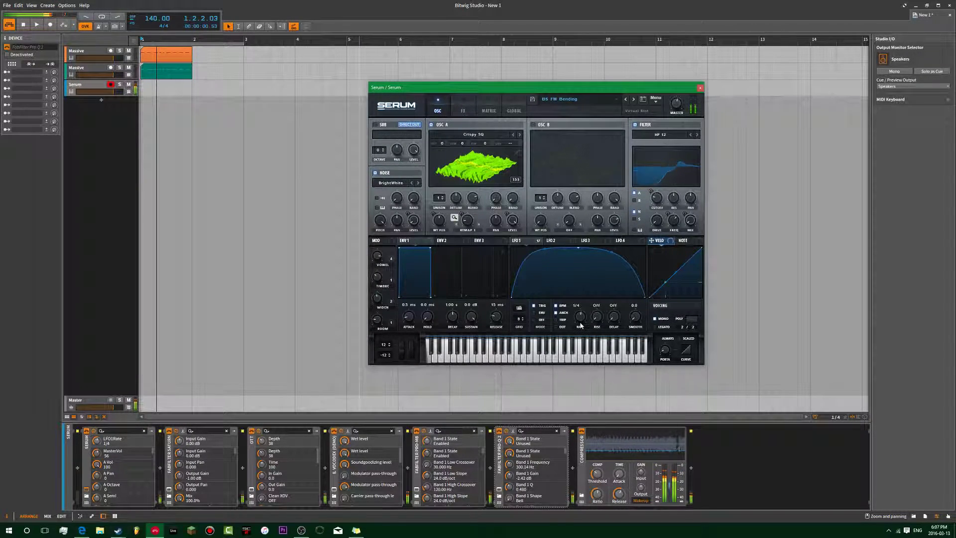
{"action": "left_click", "coordinate": [700, 88]}
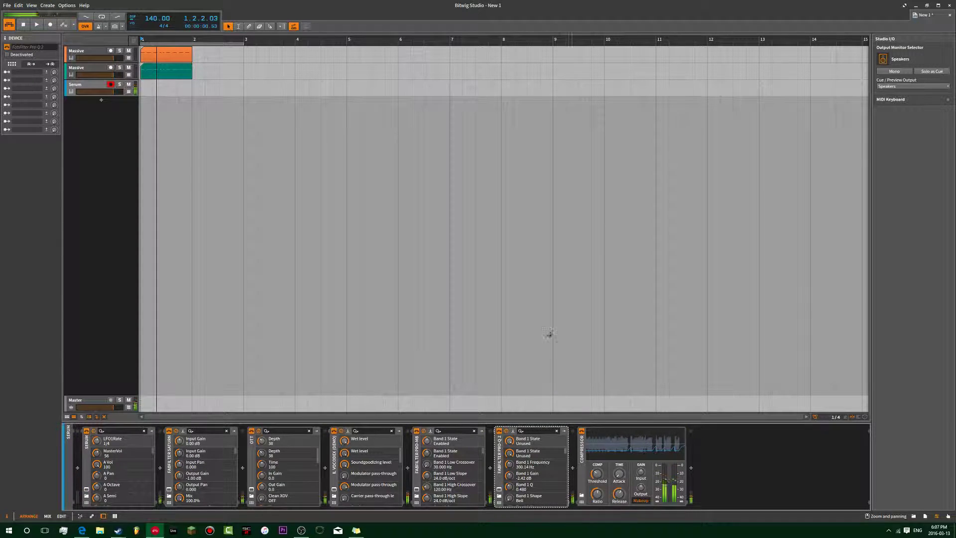
- Open Serum's Pro-Q 2 and set the analyzer resolution to High
{"action": "left_click", "coordinate": [501, 489]}
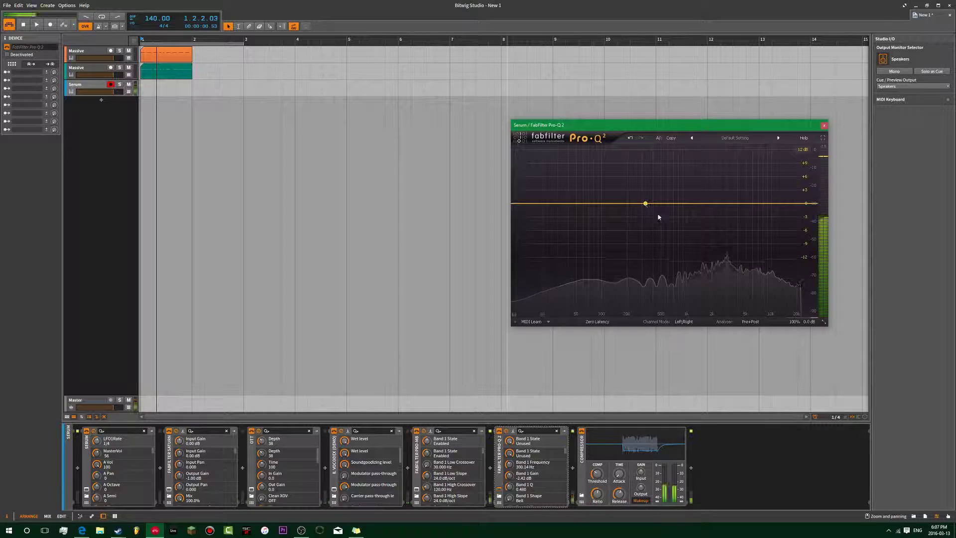
{"action": "left_click", "coordinate": [751, 321]}
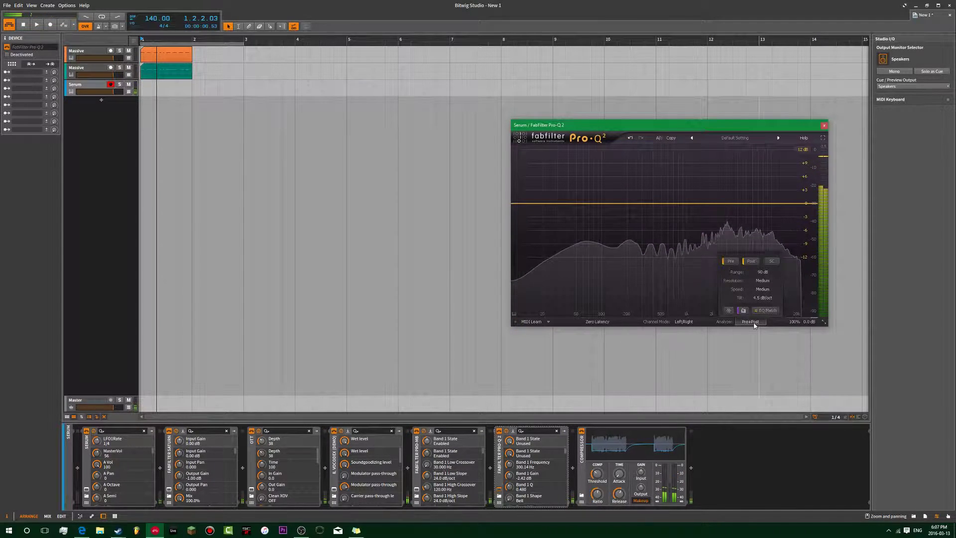
{"action": "left_click", "coordinate": [765, 289]}
{"action": "left_click", "coordinate": [767, 322]}
{"action": "left_click", "coordinate": [767, 281]}
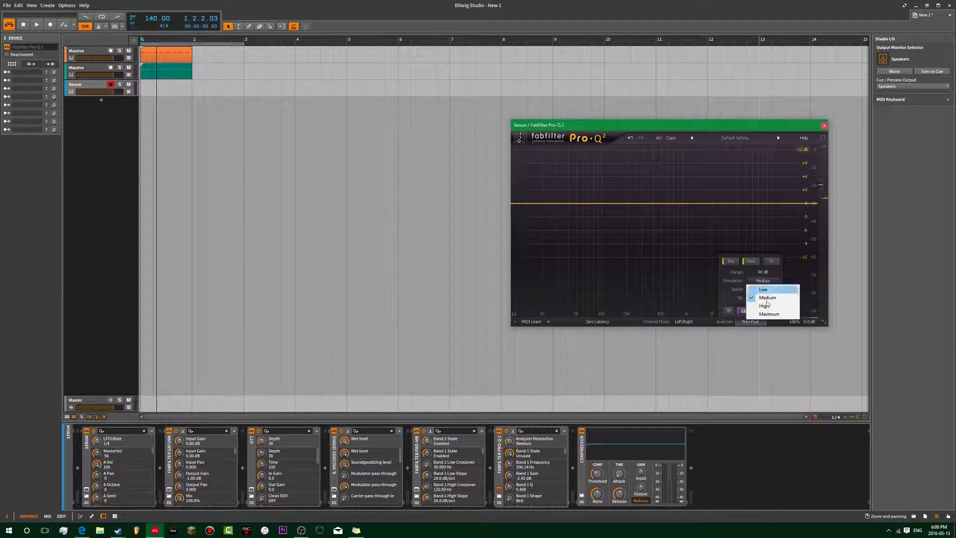
{"action": "left_click", "coordinate": [766, 305]}
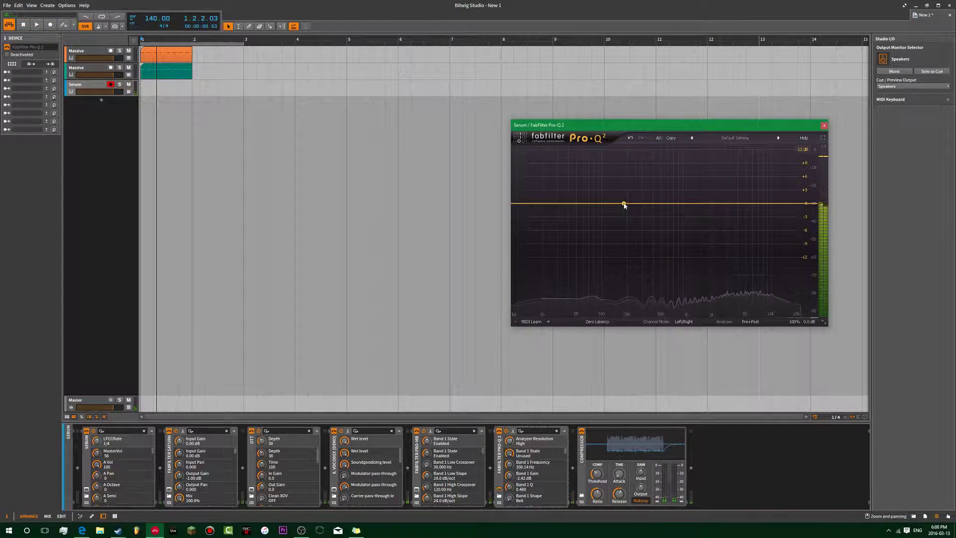
- Add a low-mid bell cut, tuning it between about 142 and 195 Hz
{"action": "left_click_drag", "start_coordinate": [624, 204], "coordinate": [621, 233]}
{"action": "scroll", "coordinate": [621, 224], "scroll_direction": "up", "scroll_amount": 5}
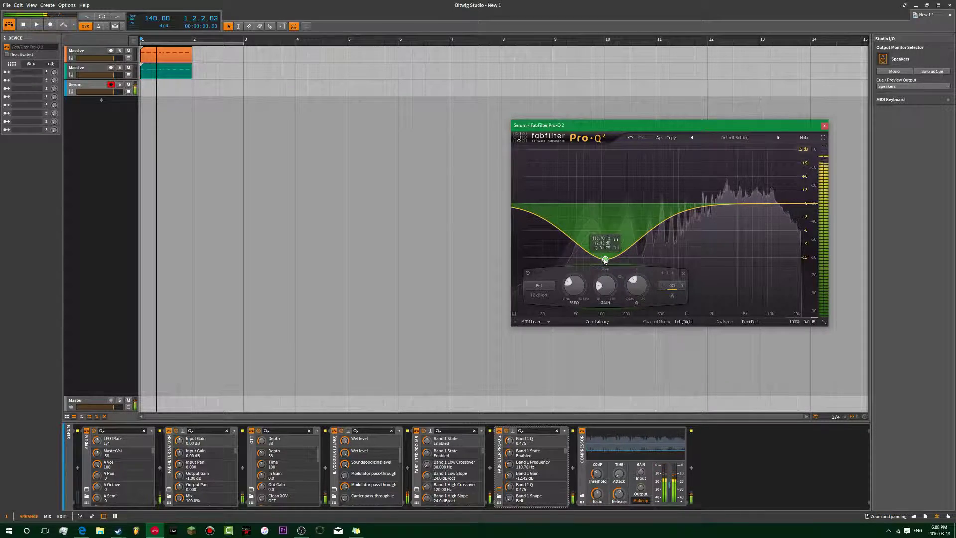
{"action": "left_click_drag", "start_coordinate": [606, 260], "coordinate": [621, 244]}
{"action": "scroll", "coordinate": [614, 212], "scroll_direction": "up", "scroll_amount": 10}
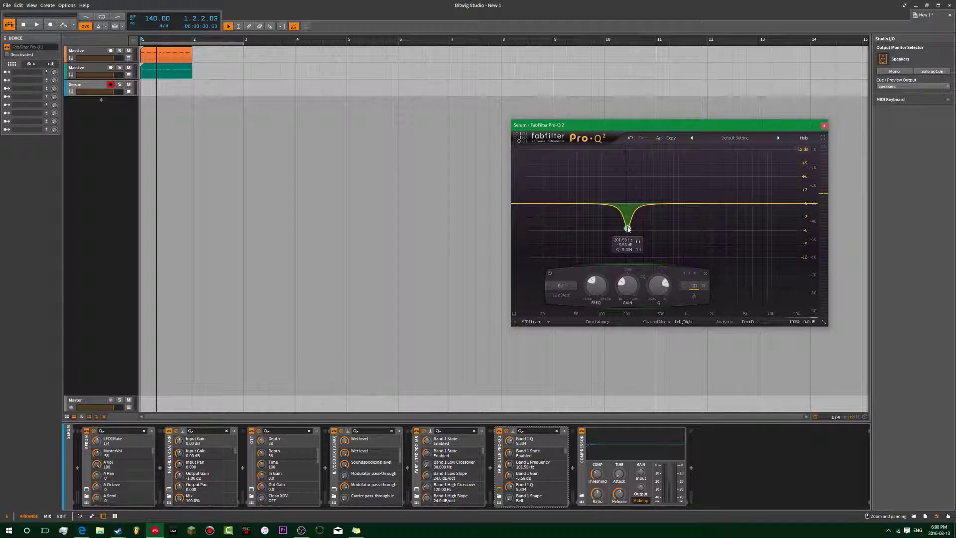
{"action": "left_click_drag", "start_coordinate": [629, 234], "coordinate": [627, 242]}
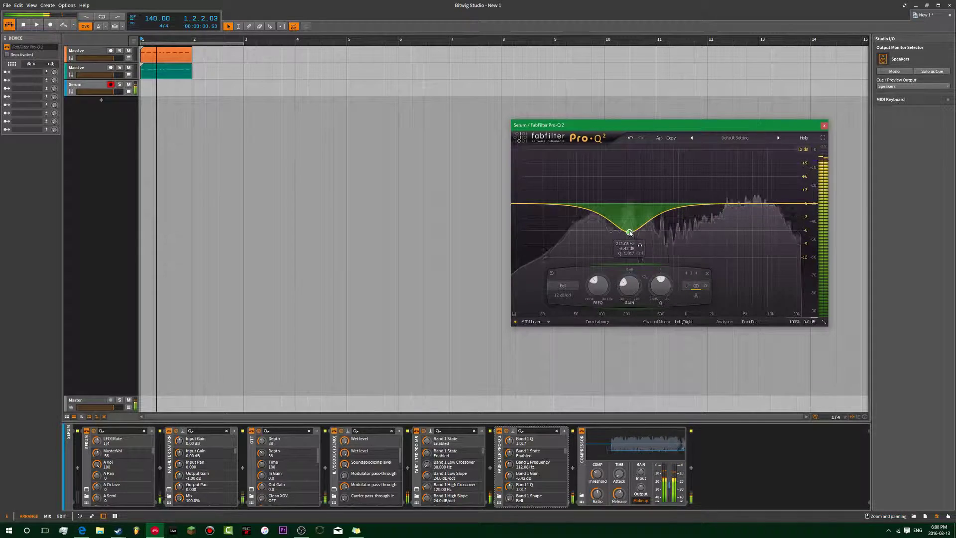
- Add a low cut, a high-shelf boost and a 1143 Hz dip, and make the low-mid cut shallower
{"action": "left_click", "coordinate": [539, 204]}
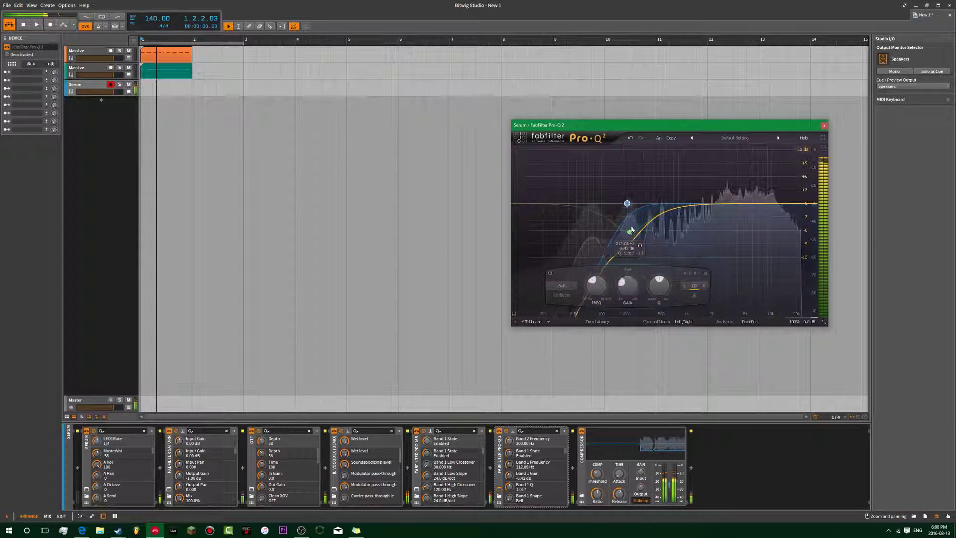
{"action": "left_click_drag", "start_coordinate": [632, 230], "coordinate": [636, 206]}
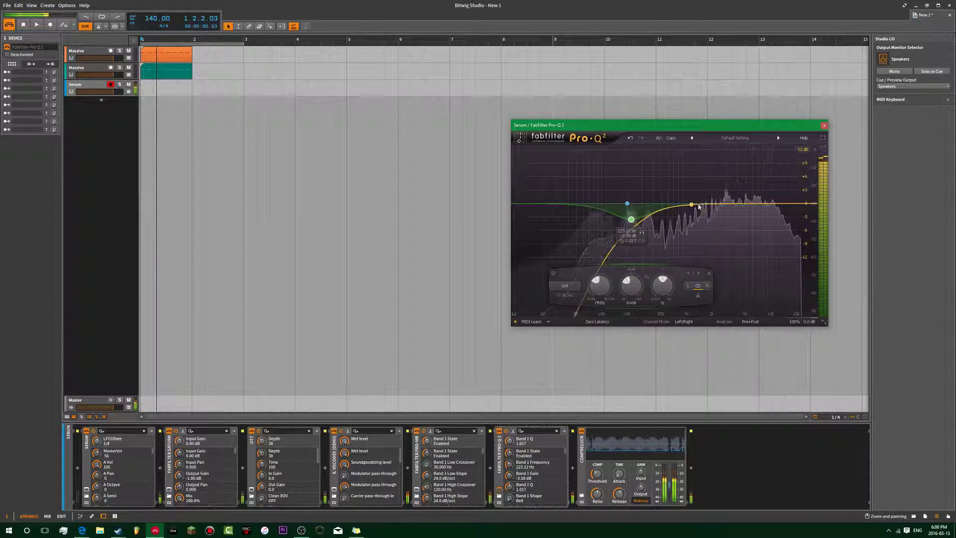
{"action": "left_click_drag", "start_coordinate": [797, 206], "coordinate": [745, 189]}
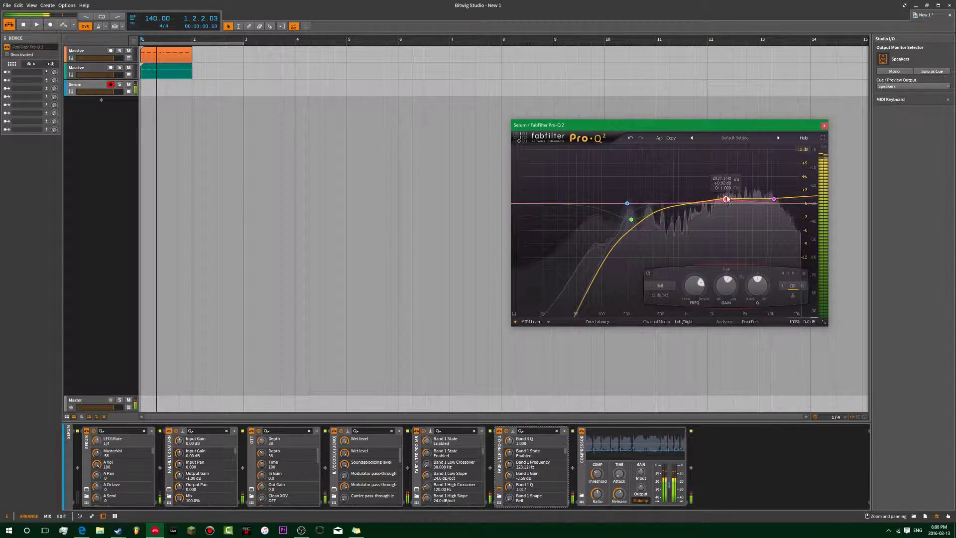
{"action": "mouse_move", "coordinate": [687, 203]}
{"action": "left_mouse_down"}
{"action": "mouse_move", "coordinate": [693, 214]}
{"action": "mouse_move", "coordinate": [677, 217]}
{"action": "left_mouse_up"}
{"action": "scroll", "coordinate": [690, 210], "scroll_direction": "up", "scroll_amount": 5}
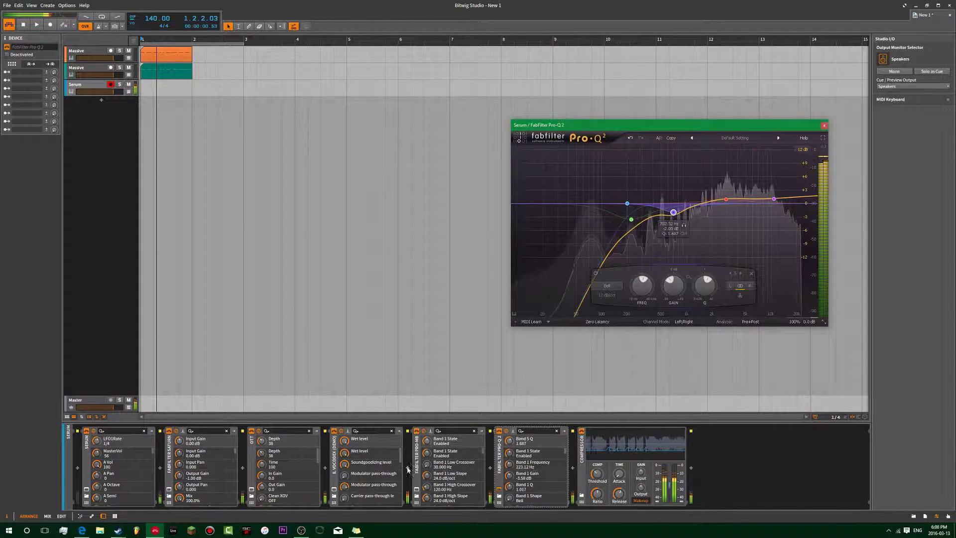
{"action": "left_click", "coordinate": [500, 431]}
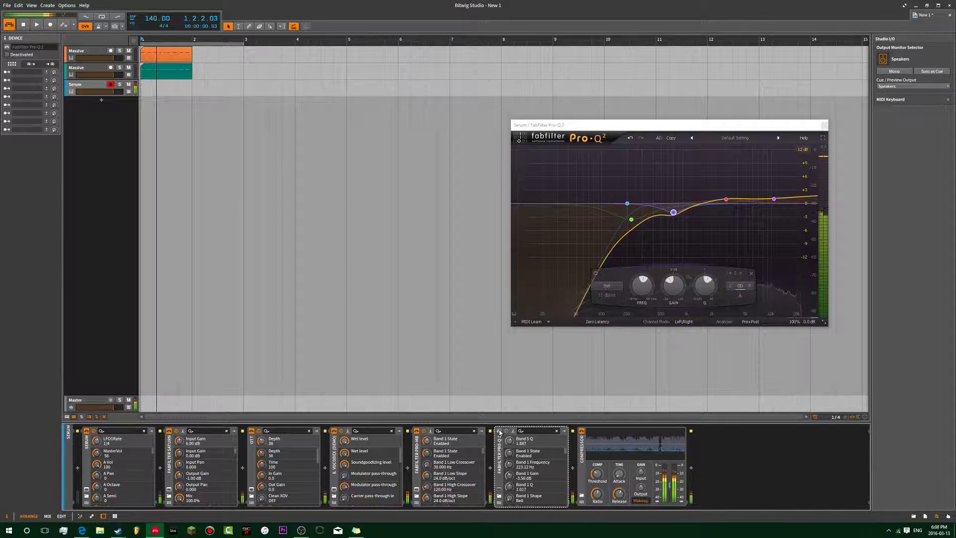
{"action": "left_click", "coordinate": [150, 82]}
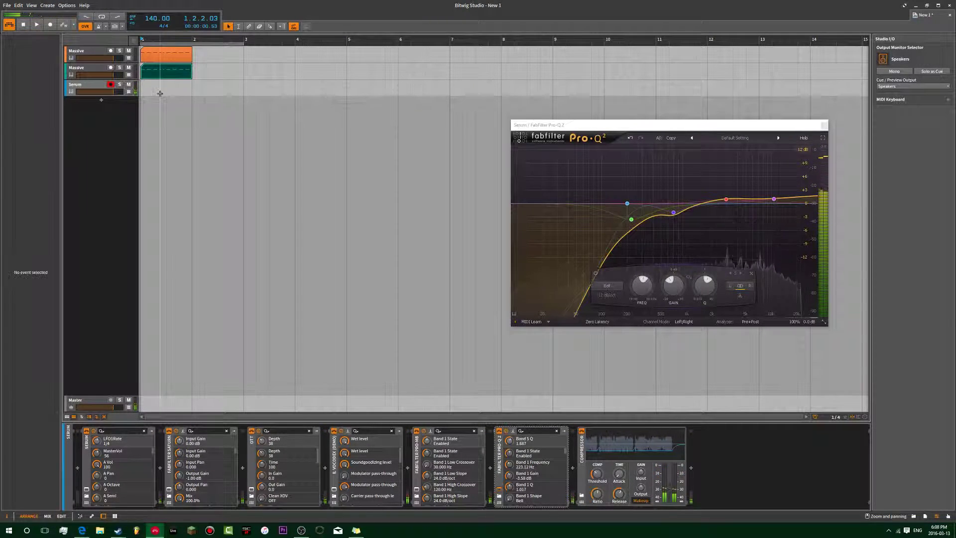
{"action": "left_click", "coordinate": [91, 84]}
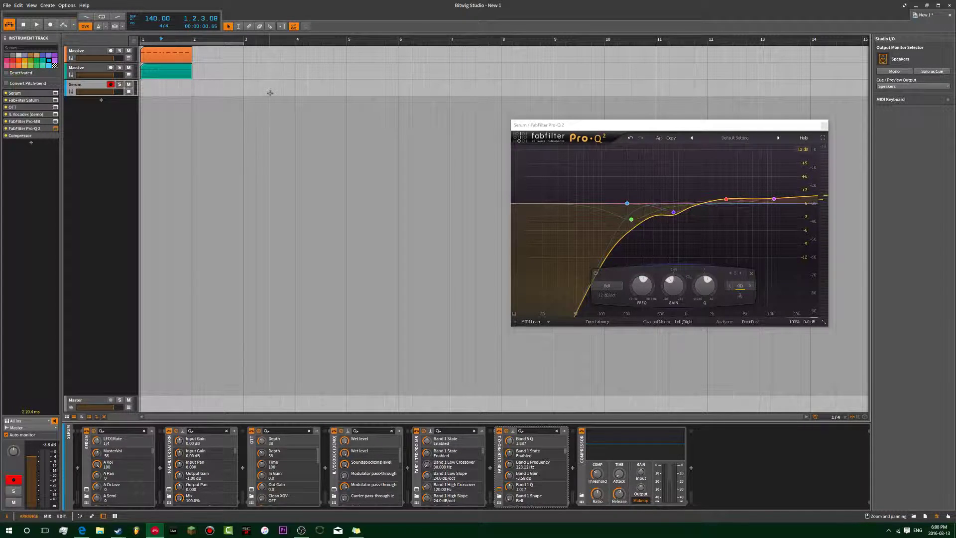
- Create a clip at bar 3 on Serum holding one long C1 note
{"action": "double_click", "coordinate": [249, 88]}
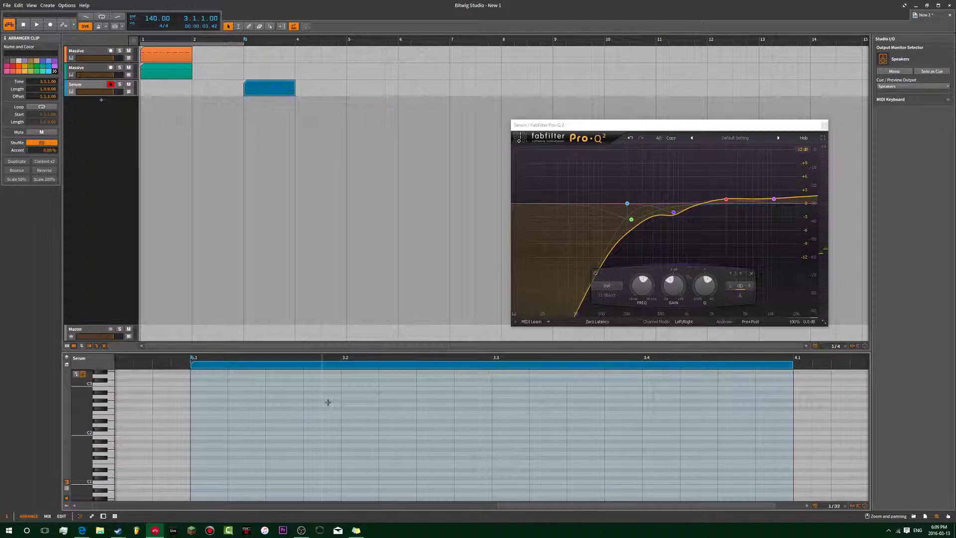
{"action": "left_click", "coordinate": [111, 435]}
{"action": "scroll", "coordinate": [107, 466], "scroll_direction": "down", "scroll_amount": 3}
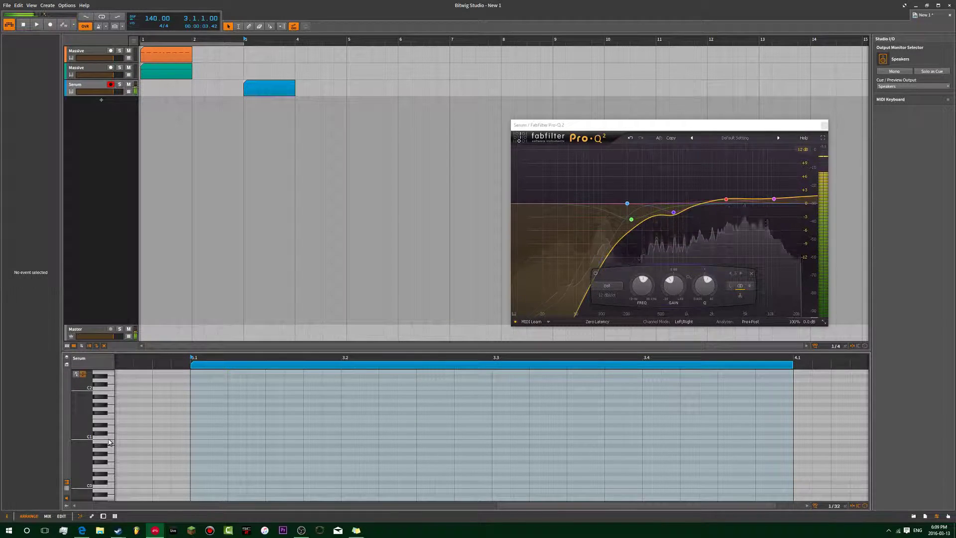
{"action": "left_click", "coordinate": [110, 490]}
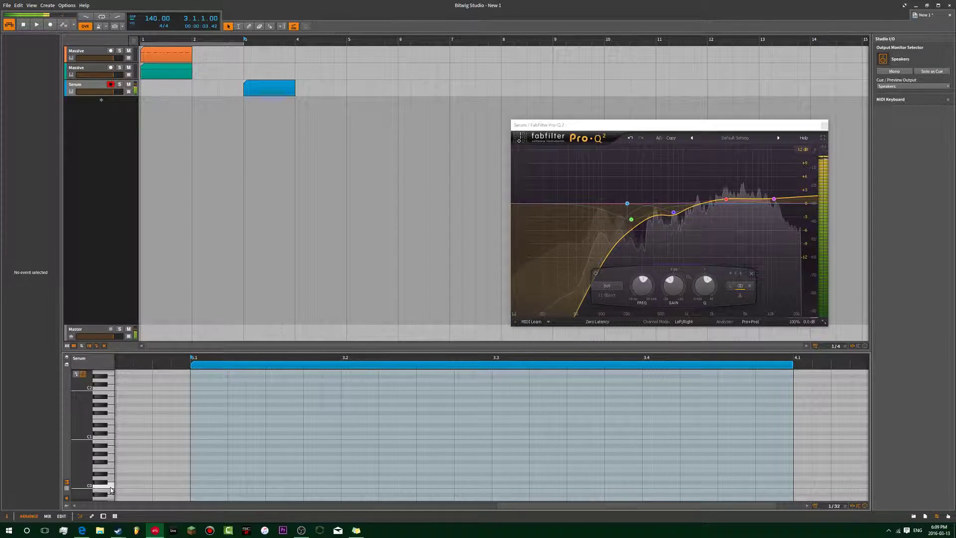
{"action": "left_click", "coordinate": [106, 439]}
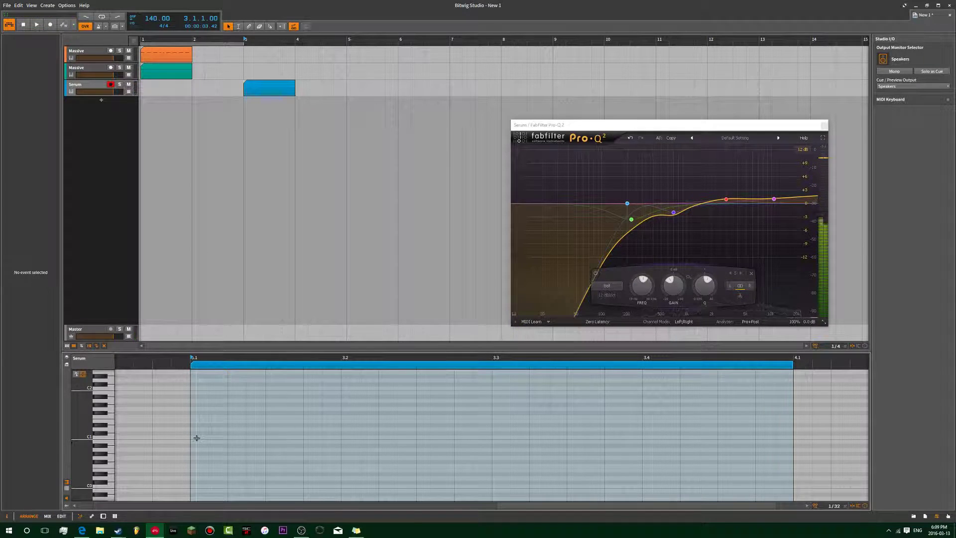
{"action": "left_click_drag", "start_coordinate": [197, 437], "coordinate": [794, 438]}
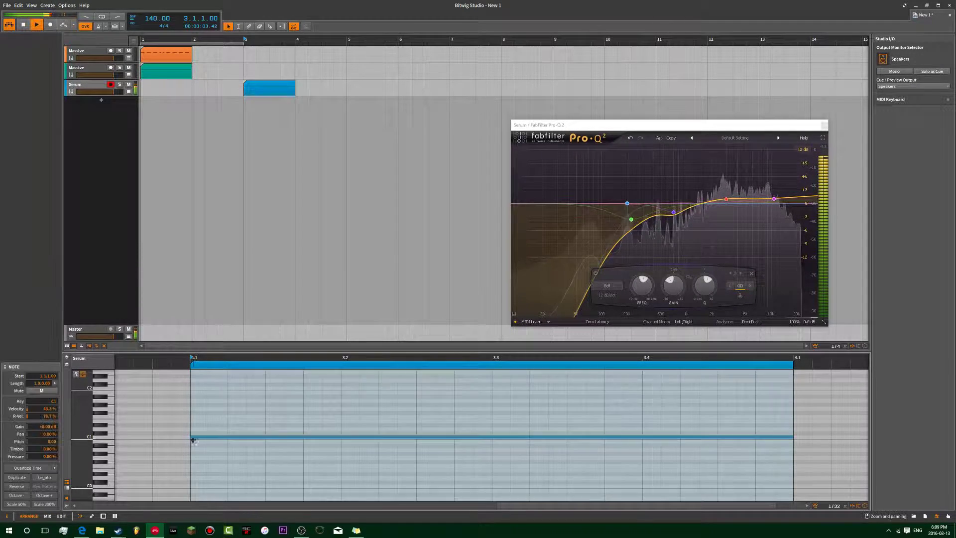
- Create a bar-3 clip on the second Massive track with four C1 notes and play it
{"action": "left_click", "coordinate": [242, 61]}
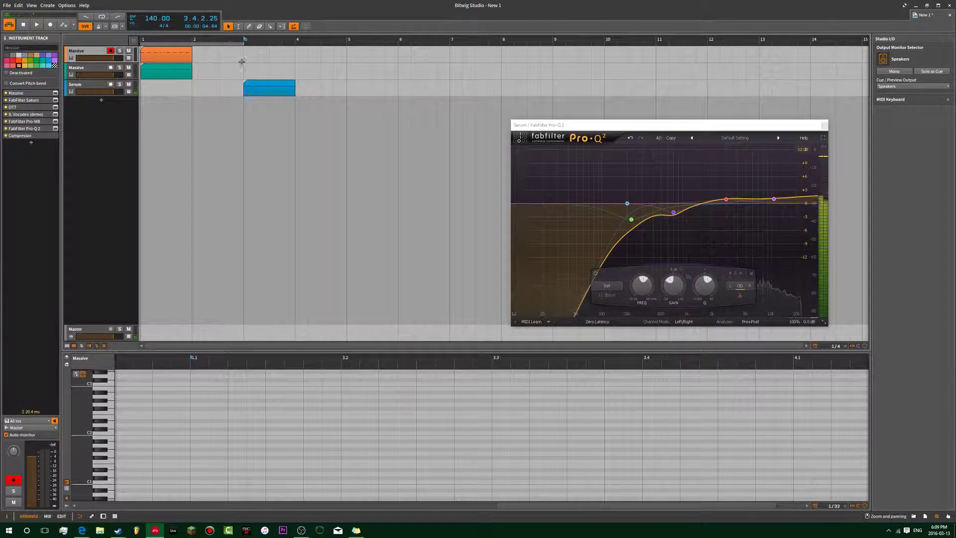
{"action": "double_click", "coordinate": [242, 70]}
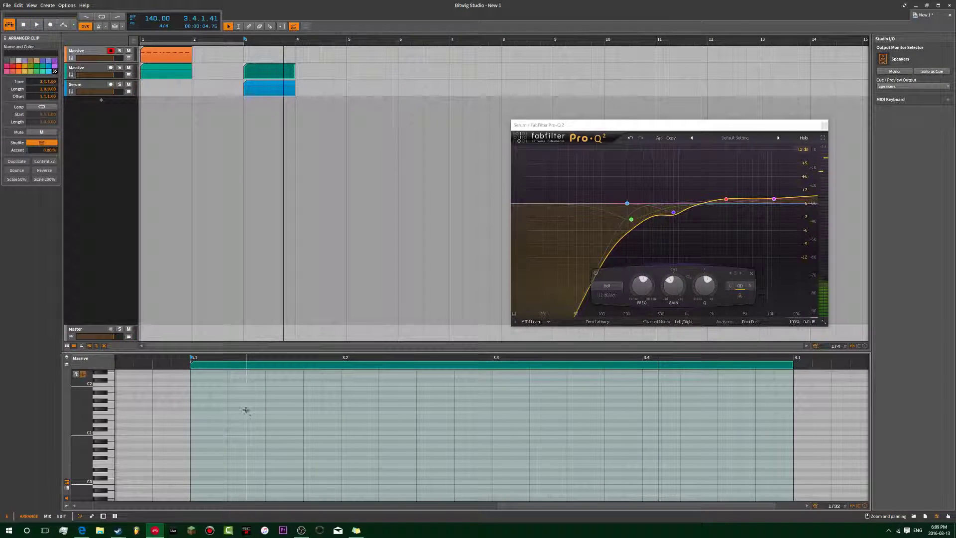
{"action": "double_click", "coordinate": [196, 433]}
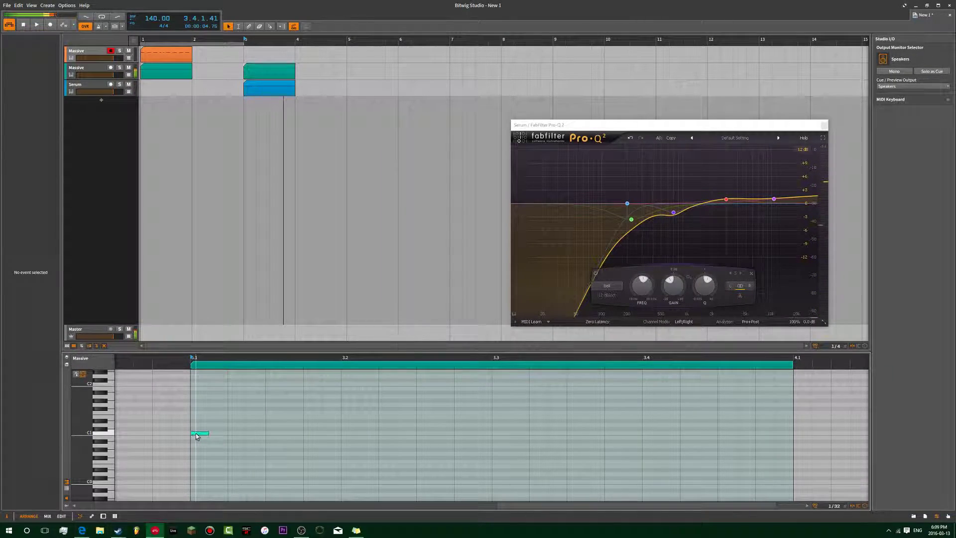
{"action": "left_click_drag", "start_coordinate": [209, 433], "coordinate": [323, 437]}
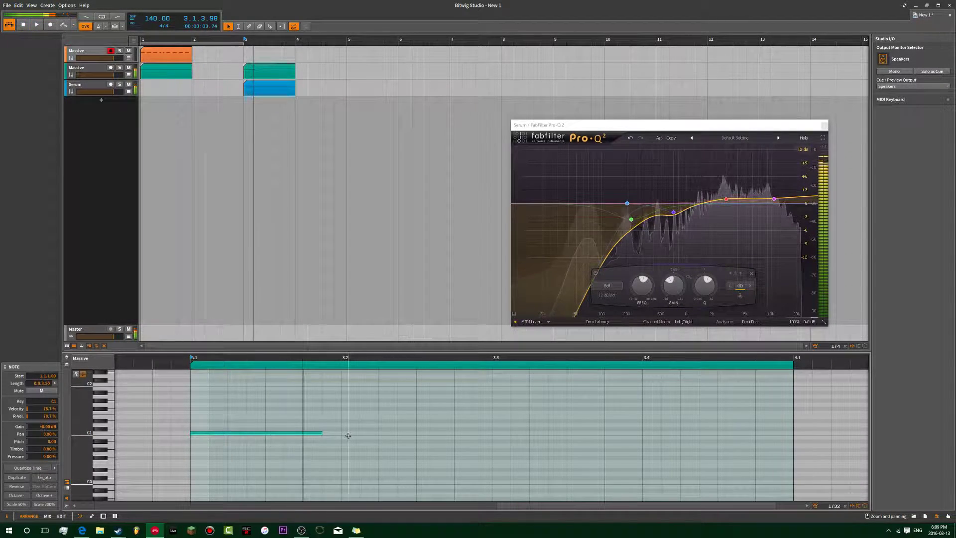
{"action": "double_click", "coordinate": [348, 435]}
{"action": "double_click", "coordinate": [497, 433]}
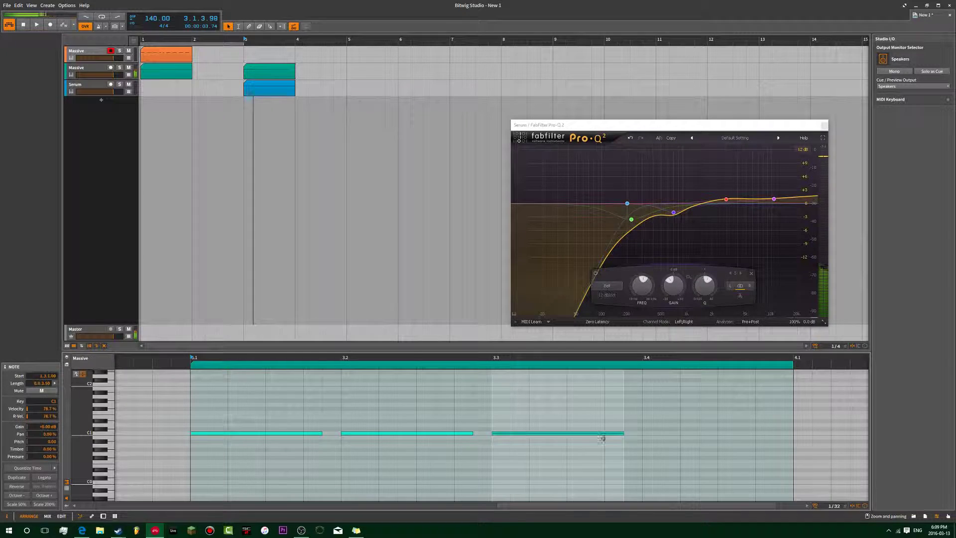
{"action": "double_click", "coordinate": [651, 434]}
{"action": "key", "text": "space"}
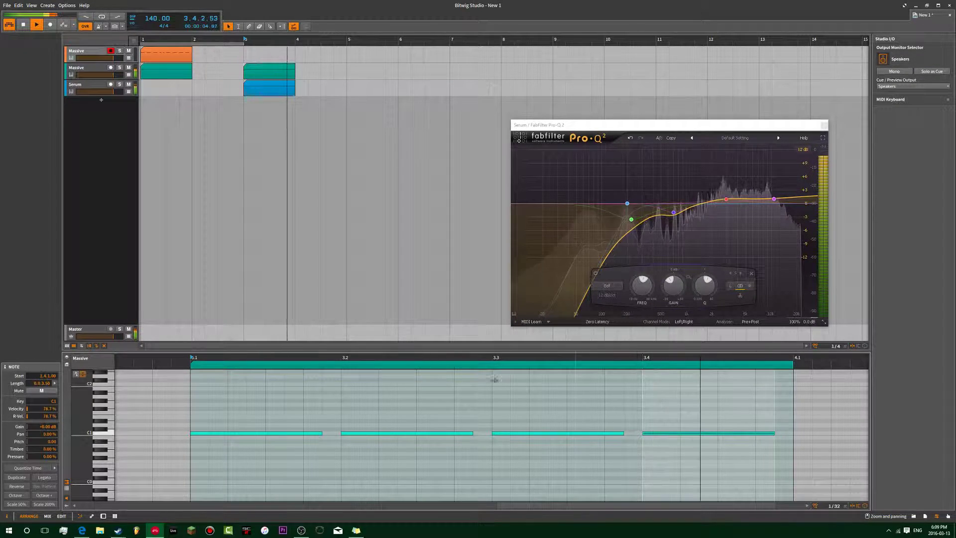
- Shift the four notes down and back up an octave to C1, then close Pro-Q 2
{"action": "left_click_drag", "start_coordinate": [697, 405], "coordinate": [309, 467]}
{"action": "key", "text": "shift+Down"}
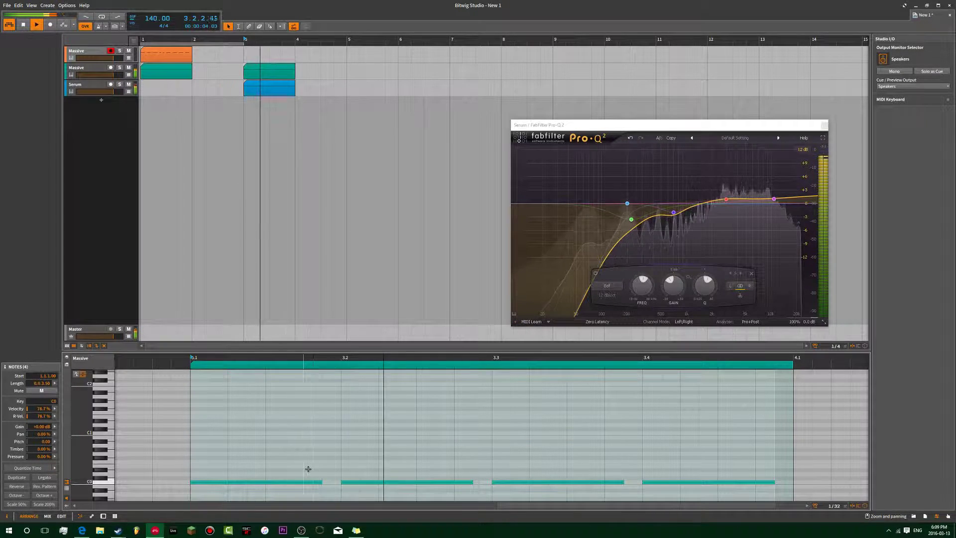
{"action": "key", "text": "shift+Up"}
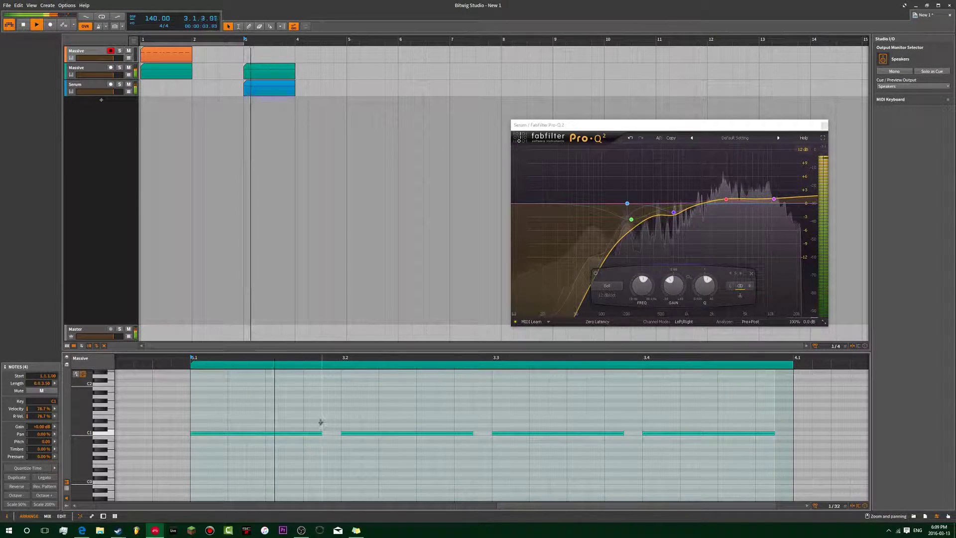
{"action": "left_click", "coordinate": [824, 125]}
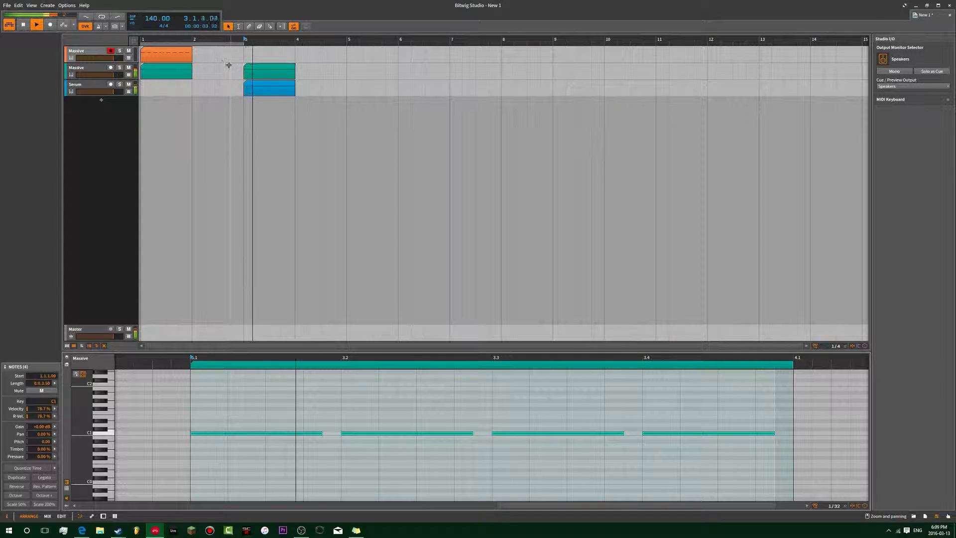
- Select the Serum track and show its device chain
{"action": "left_click", "coordinate": [88, 70]}
{"action": "key", "text": "space"}
{"action": "key", "text": "space"}
{"action": "left_click", "coordinate": [91, 85]}
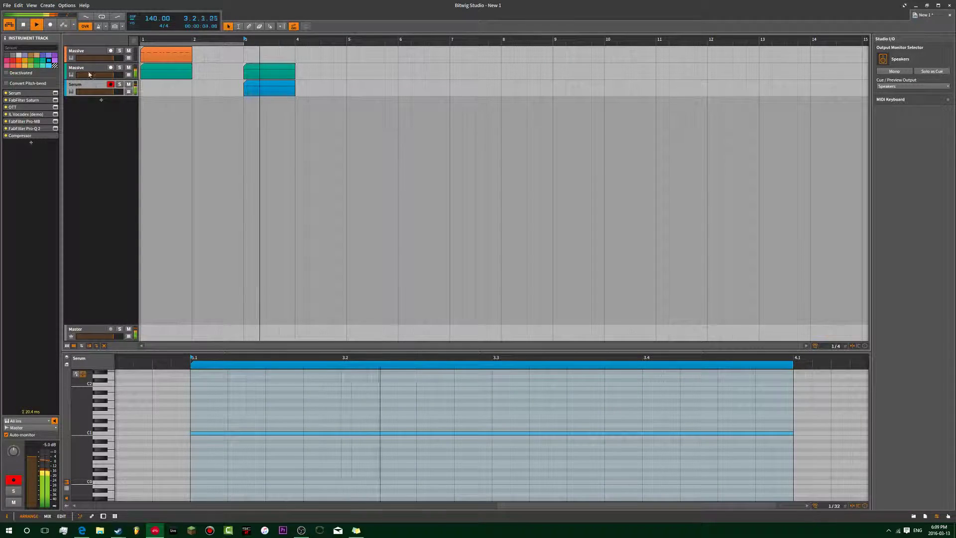
{"action": "left_click", "coordinate": [90, 75]}
{"action": "left_click", "coordinate": [252, 90]}
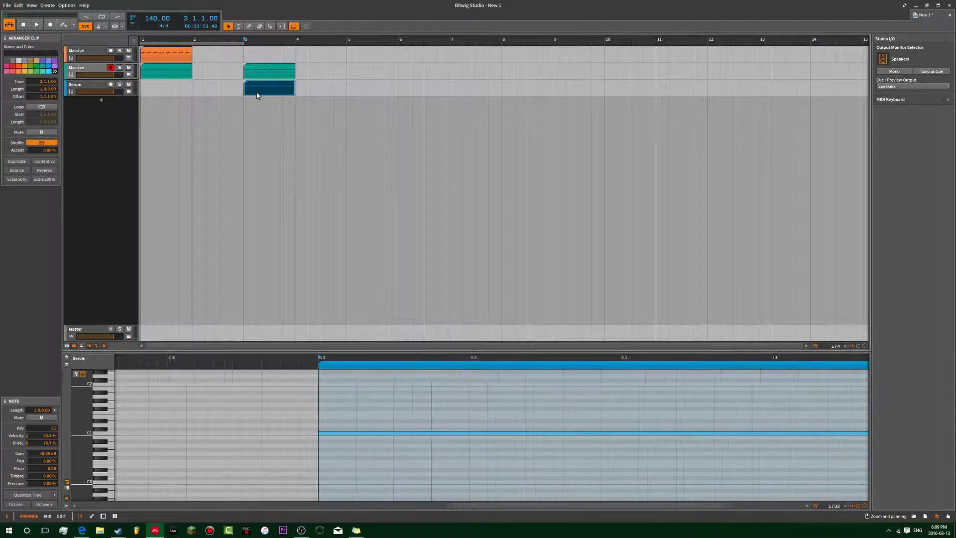
{"action": "left_click", "coordinate": [264, 75]}
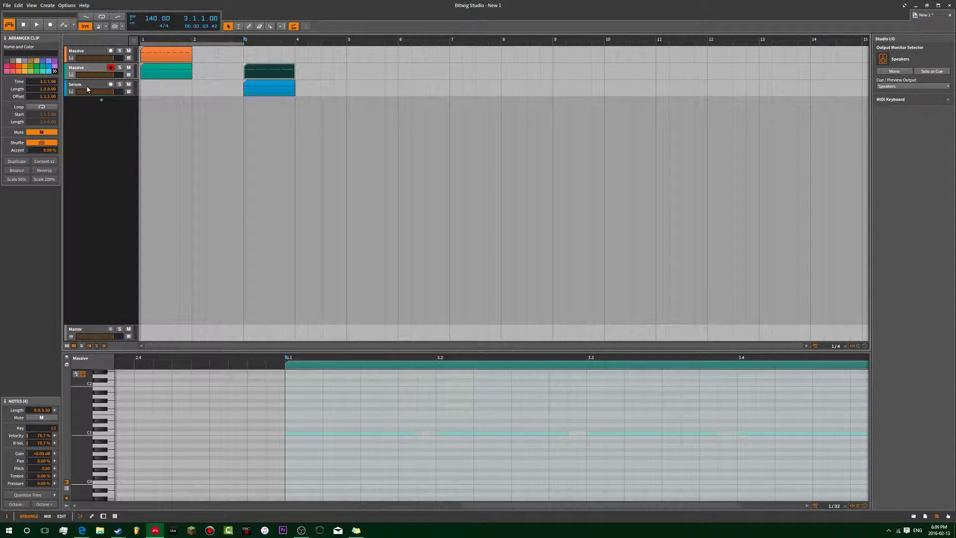
{"action": "left_click", "coordinate": [89, 89]}
{"action": "key", "text": "d"}
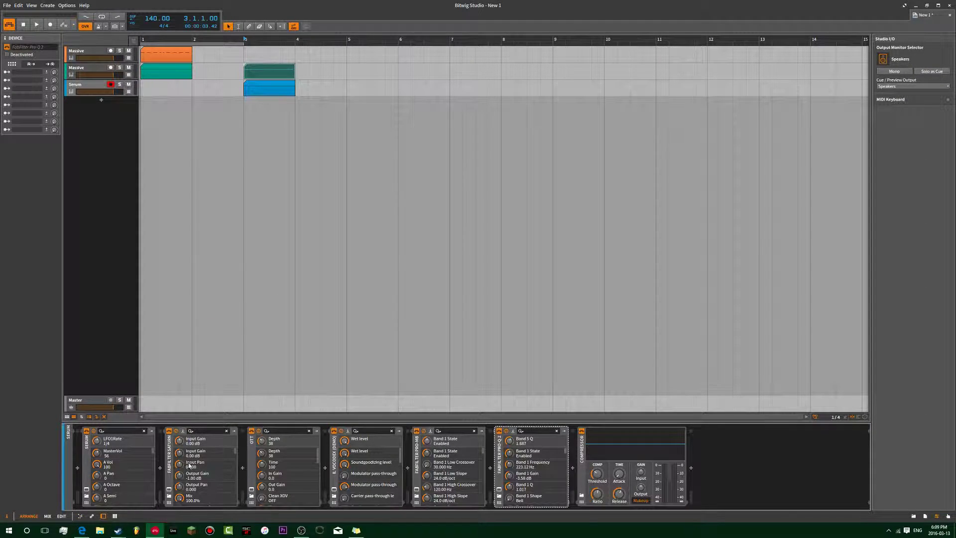
- Bypass and re-enable Serum's six effects, start playback from bar 1, and open Pro-MB
{"action": "left_click", "coordinate": [170, 459]}
{"action": "left_click", "coordinate": [582, 448], "text": "shift"}
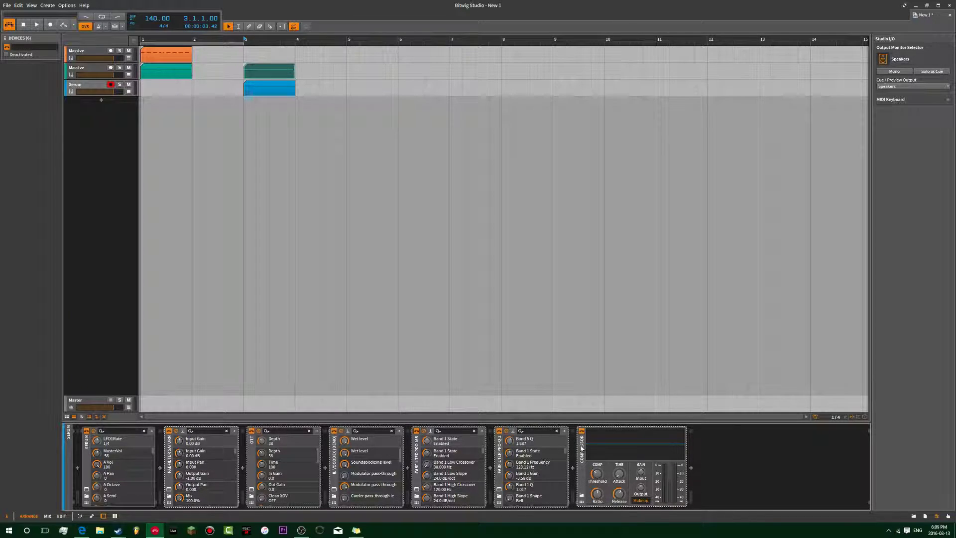
{"action": "key", "text": "space"}
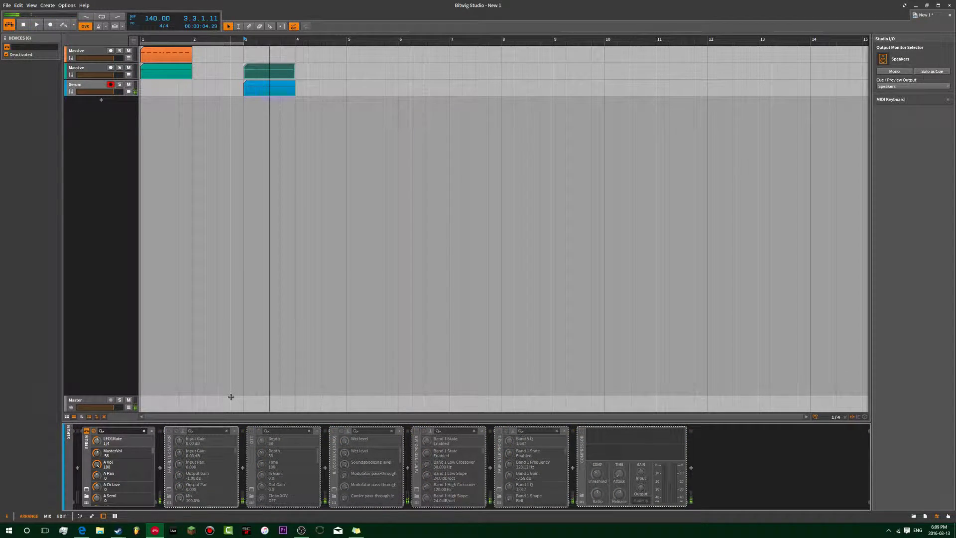
{"action": "key", "text": "alt+a"}
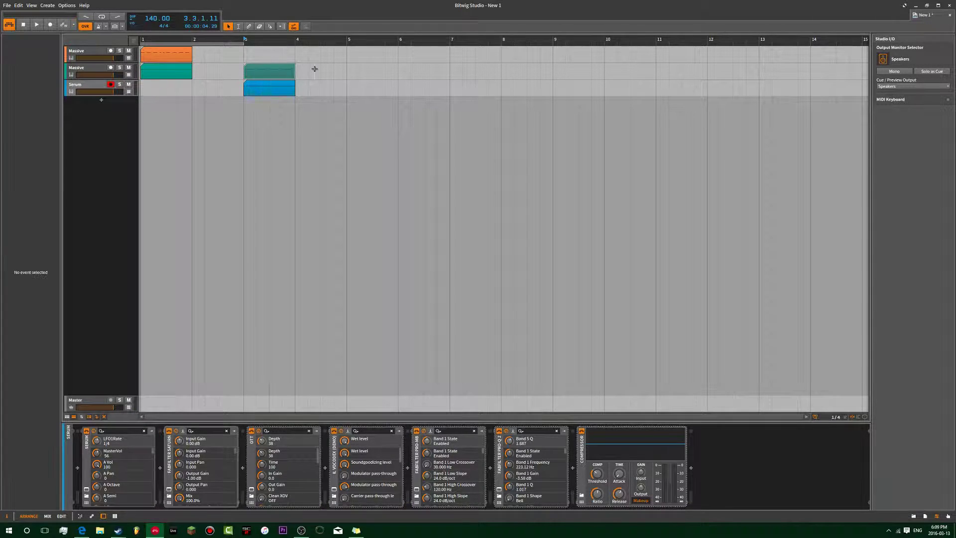
{"action": "left_click", "coordinate": [272, 92]}
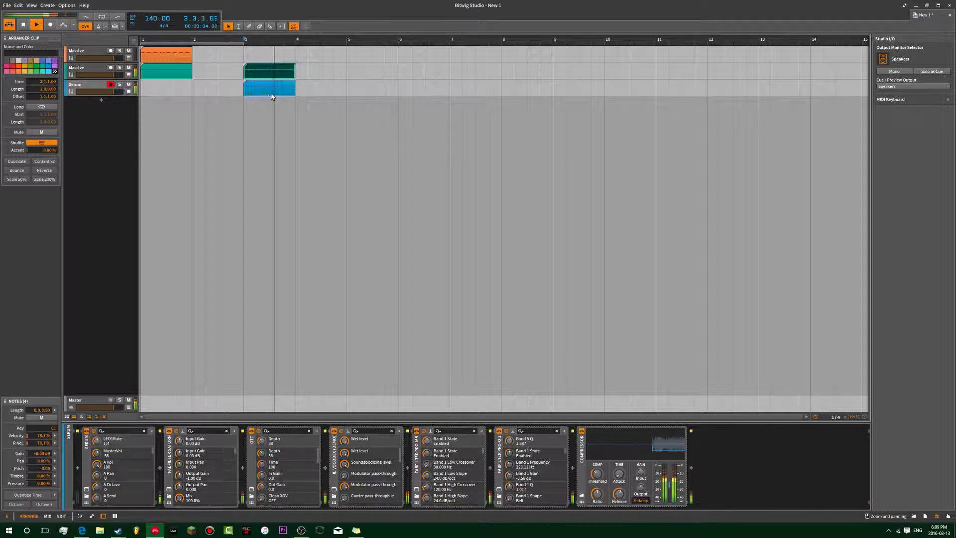
{"action": "key", "text": "space"}
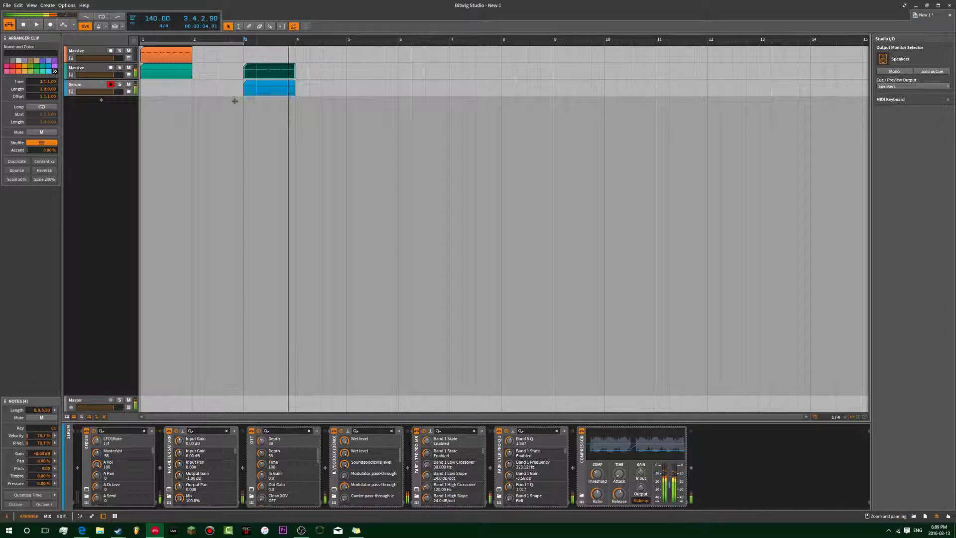
{"action": "left_click", "coordinate": [144, 41]}
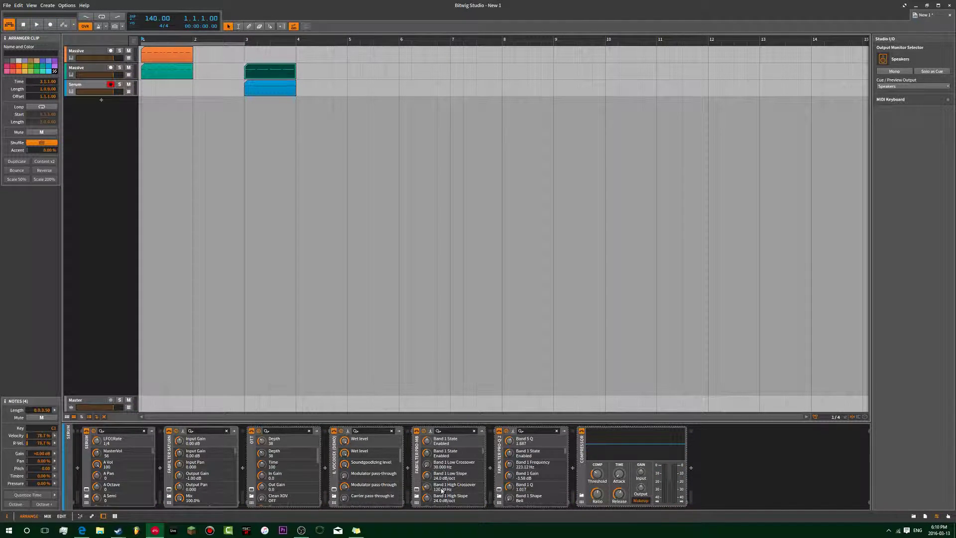
{"action": "left_click", "coordinate": [417, 490]}
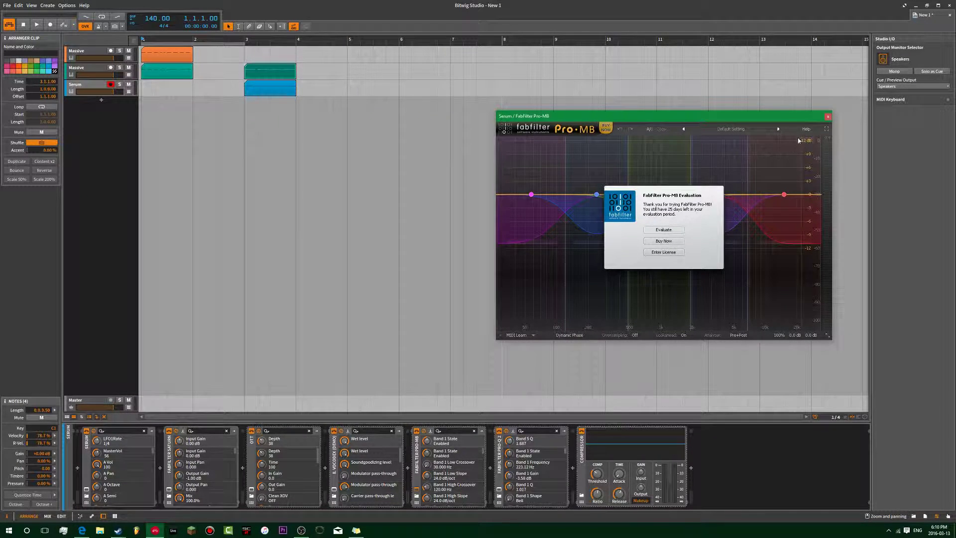
- Switch from Pro-MB to Pro-Q 2 and raise the high-shelf band near 9.8 kHz
{"action": "left_click", "coordinate": [828, 117]}
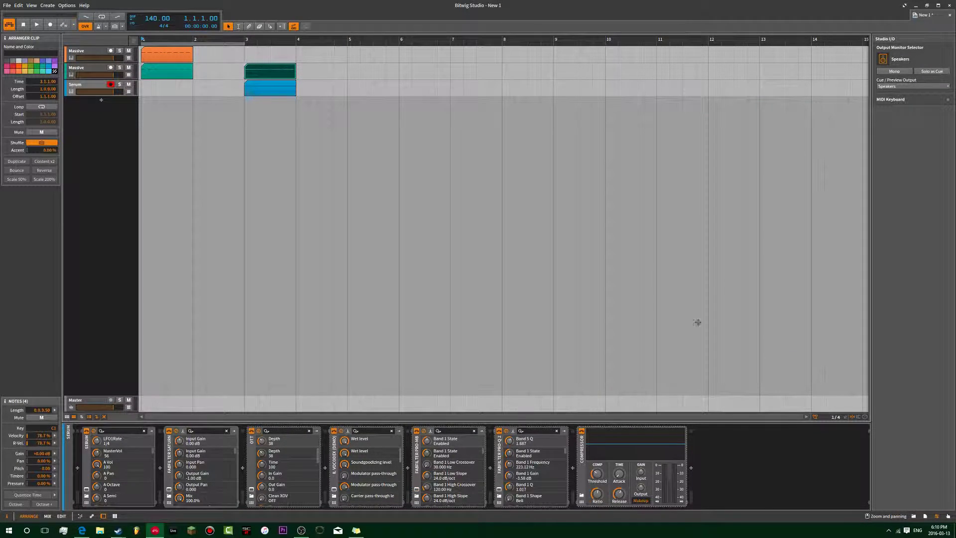
{"action": "left_click", "coordinate": [499, 491]}
{"action": "key", "text": "space"}
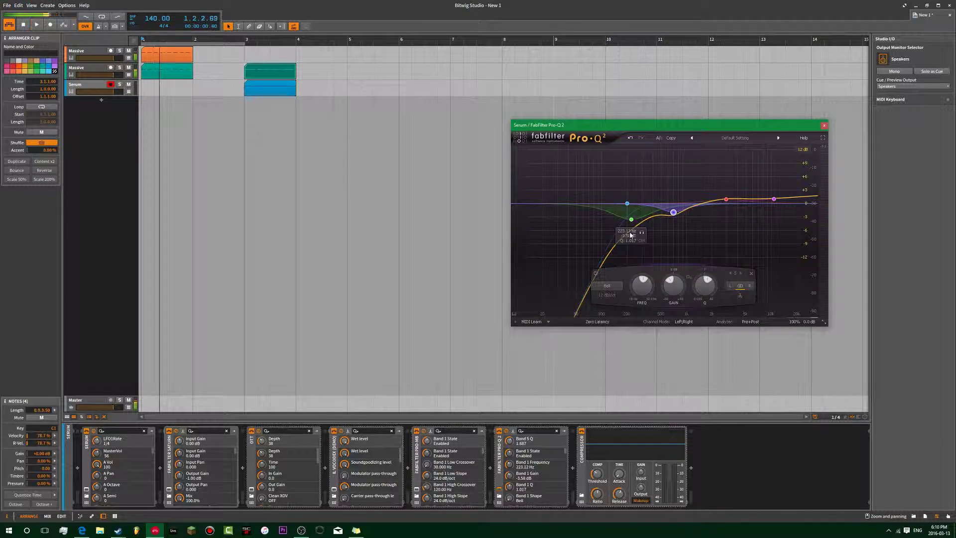
{"action": "key", "text": "space"}
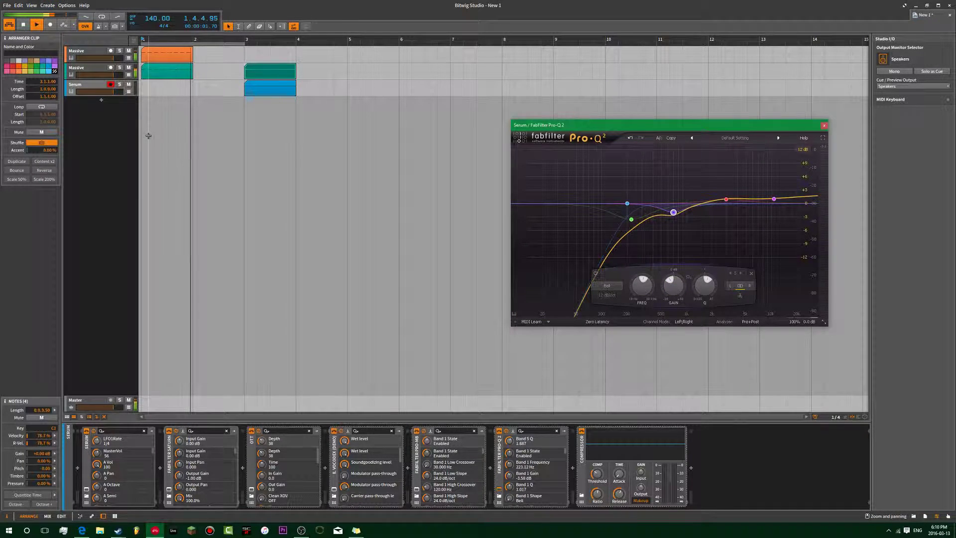
{"action": "key", "text": "space"}
{"action": "key", "text": "space"}
{"action": "key", "text": "space"}
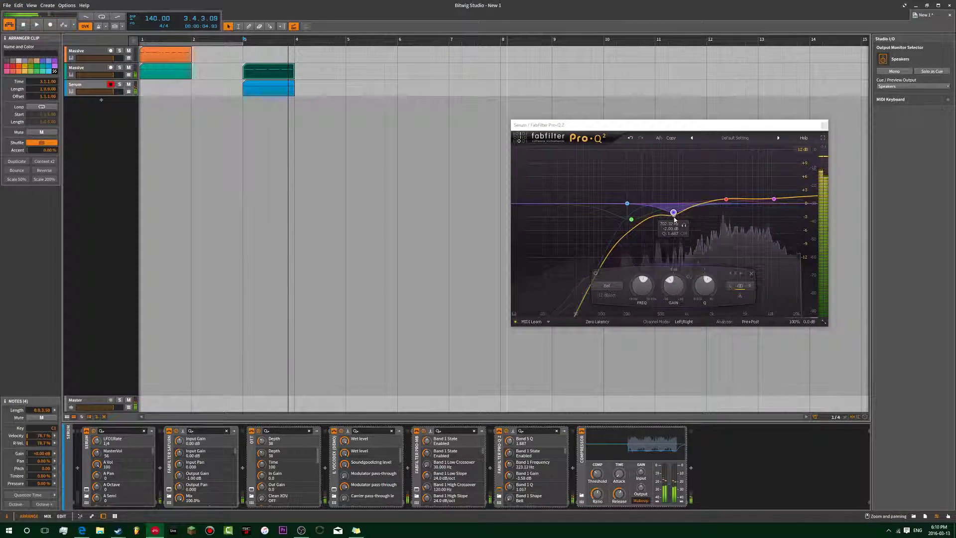
{"action": "left_click_drag", "start_coordinate": [774, 199], "coordinate": [772, 199]}
{"action": "key", "text": "space"}
{"action": "key", "text": "space"}
{"action": "key", "text": "space"}
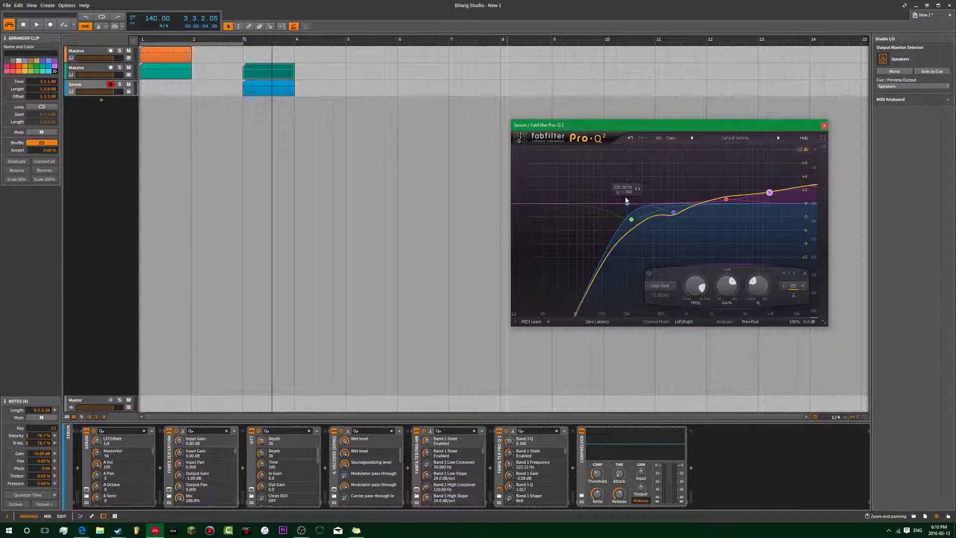
- Move the Pro-Q 2 window toward the centre and audition the EQ with playback
{"action": "left_click_drag", "start_coordinate": [608, 126], "coordinate": [345, 111]}
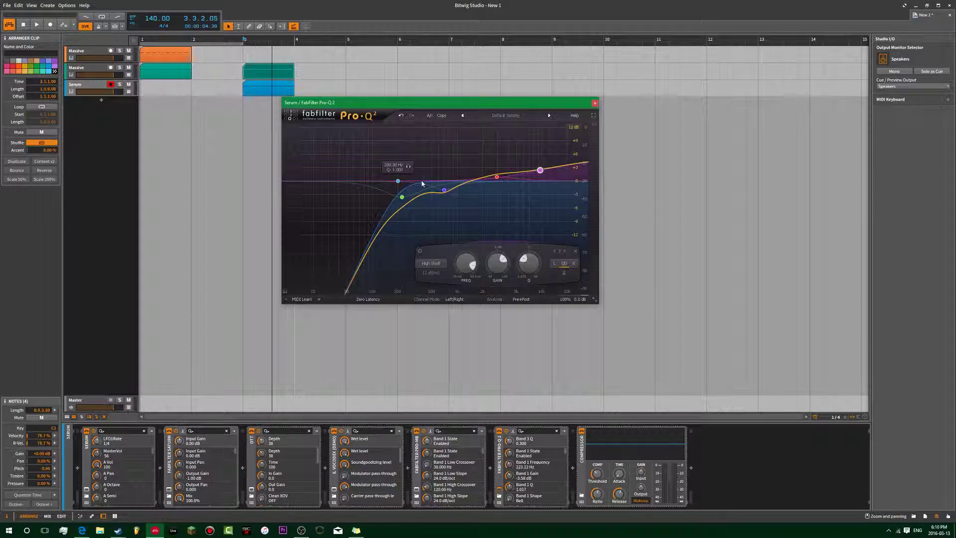
{"action": "key", "text": "space"}
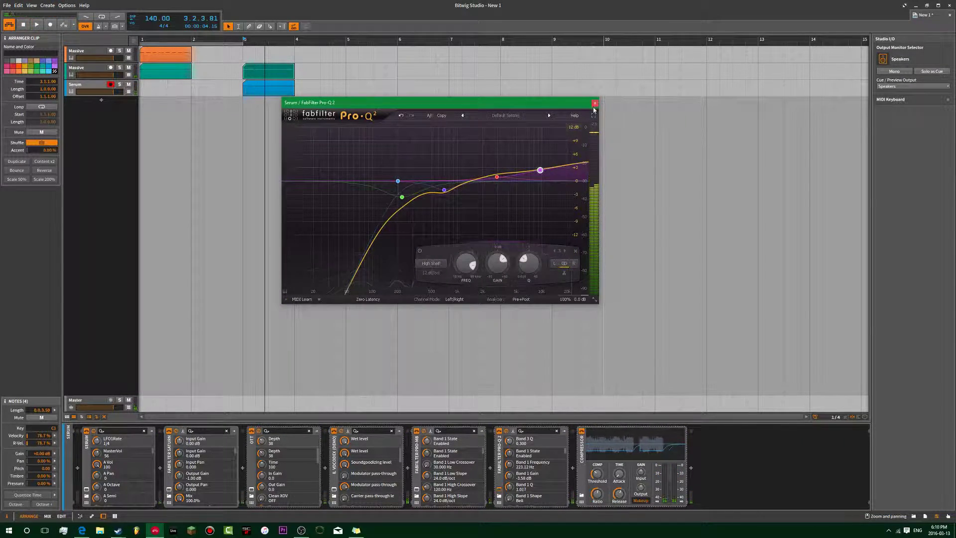
{"action": "key", "text": "space"}
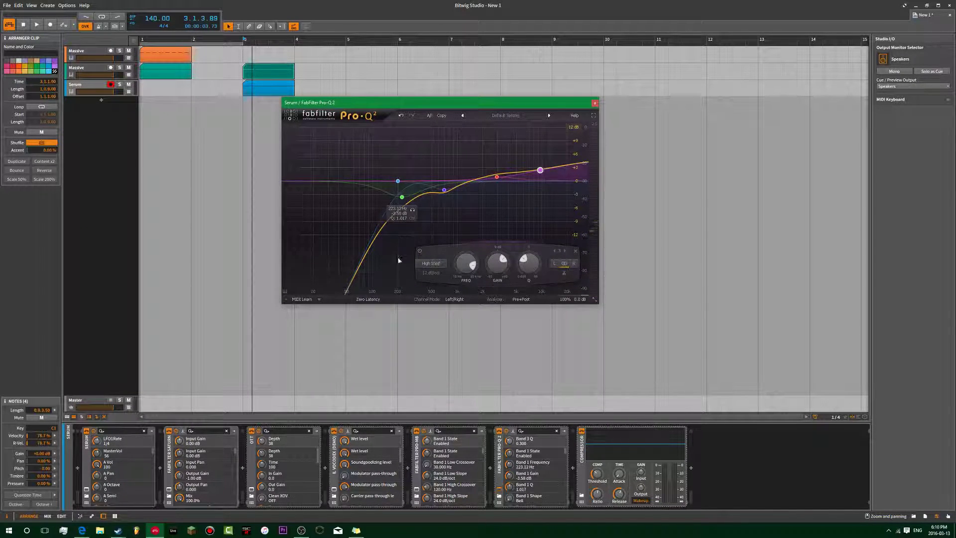
{"action": "key", "text": "space"}
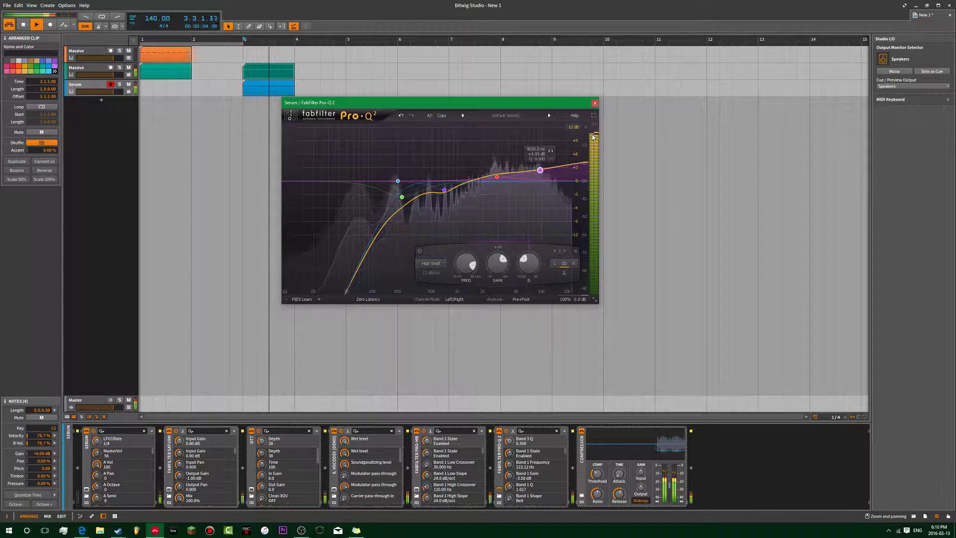
{"action": "key", "text": "space"}
- Add a new instrument track loaded with Massive, found by searching 'mass'
{"action": "left_click", "coordinate": [594, 103]}
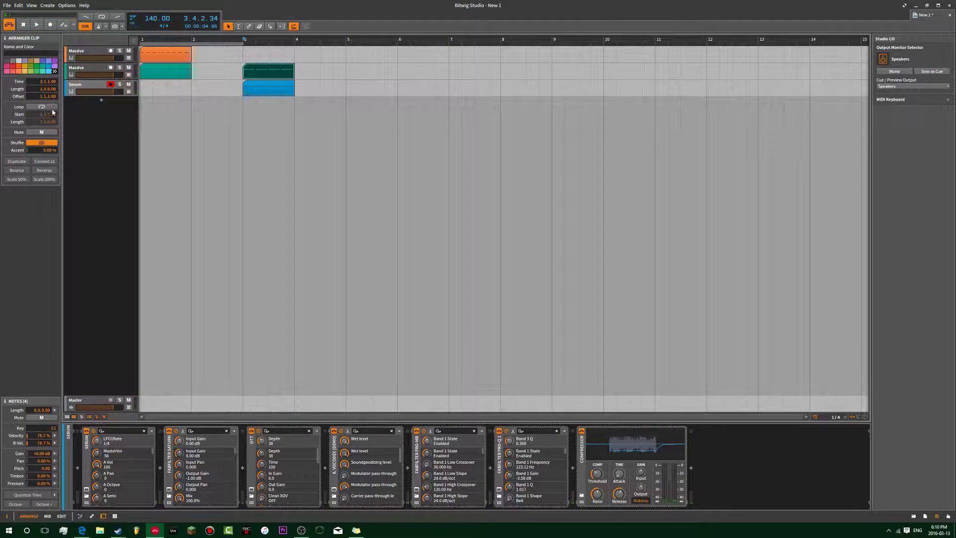
{"action": "left_click", "coordinate": [102, 101]}
{"action": "type", "text": "mass"}
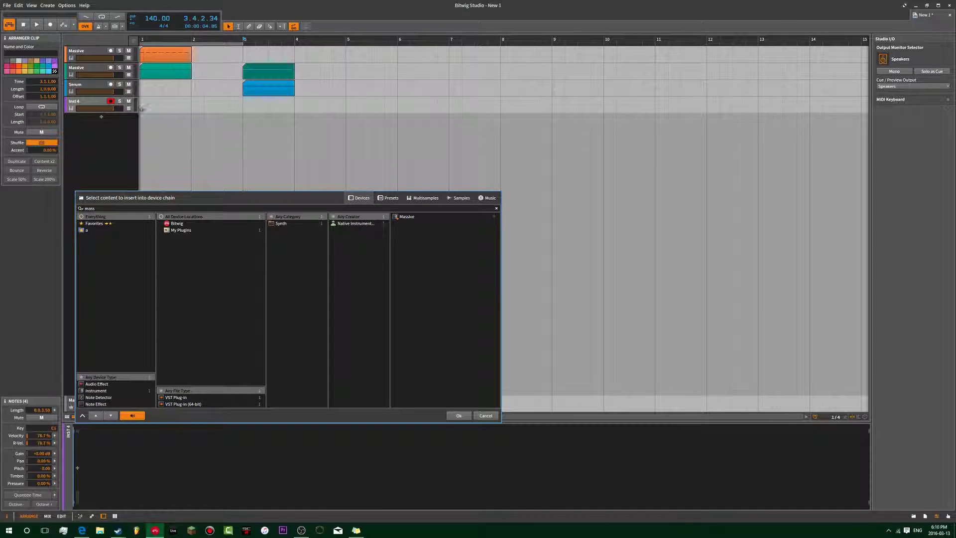
{"action": "double_click", "coordinate": [405, 217]}
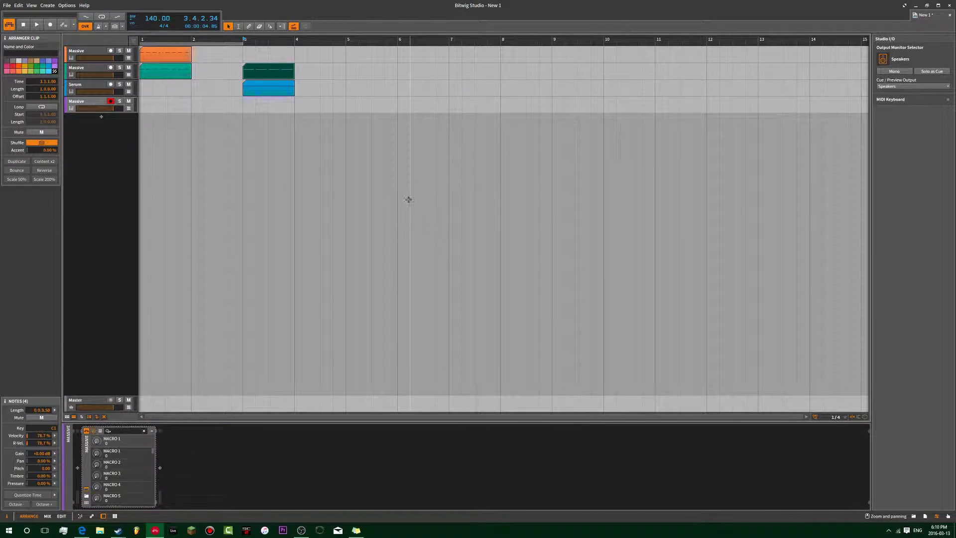
{"action": "left_click_drag", "start_coordinate": [570, 194], "coordinate": [463, 87]}
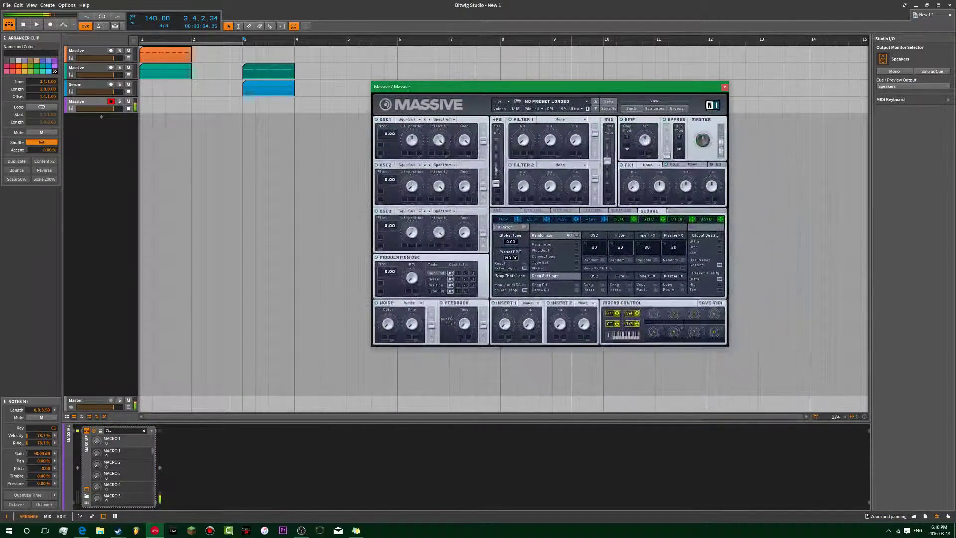
{"action": "left_click", "coordinate": [593, 219]}
{"action": "left_click", "coordinate": [496, 220]}
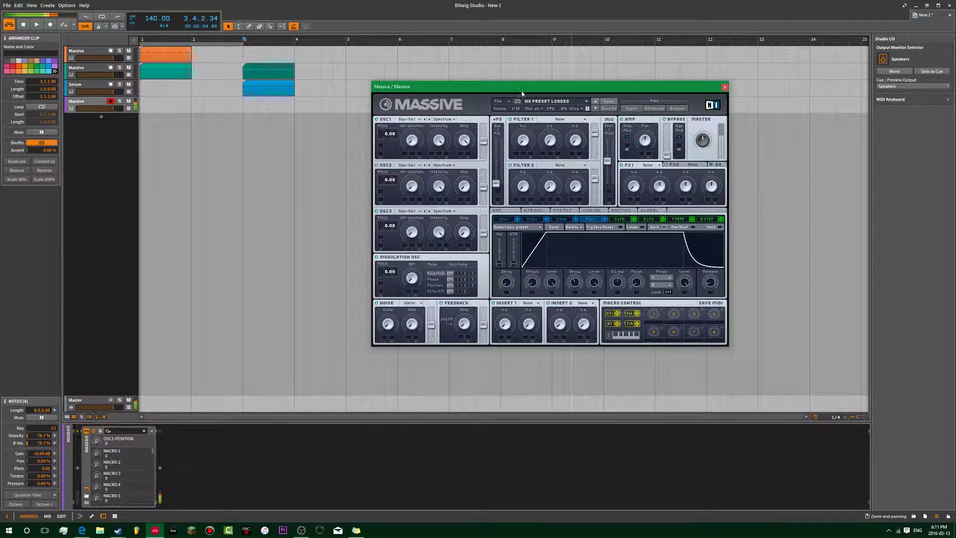
{"action": "left_click", "coordinate": [725, 88]}
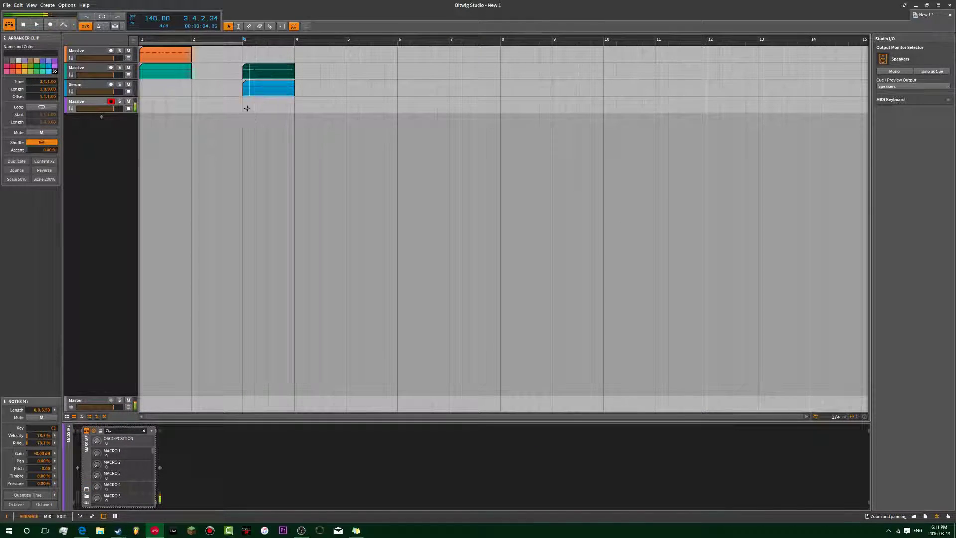
- Add FabFilter Pro-Q 2 to the new Massive track's device chain
{"action": "left_click", "coordinate": [91, 103]}
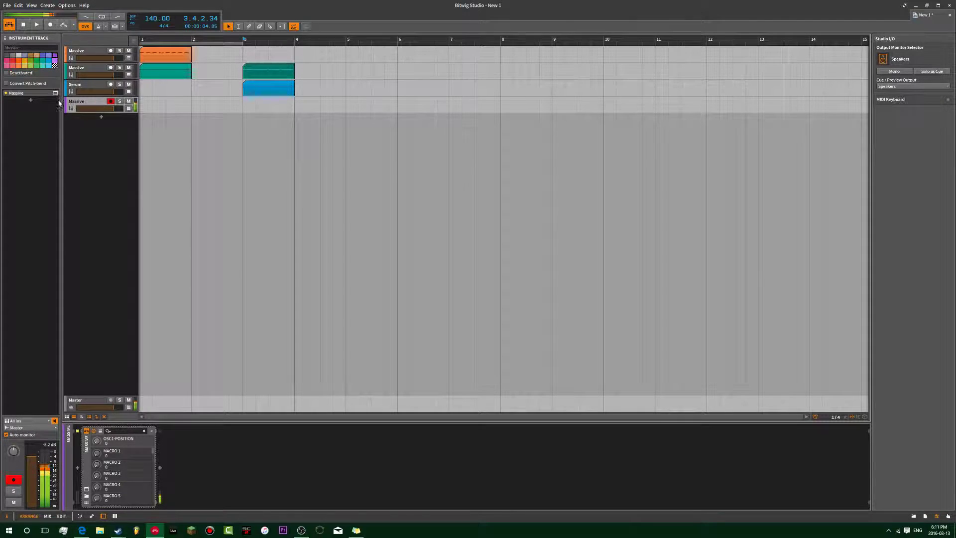
{"action": "left_click", "coordinate": [31, 101]}
{"action": "type", "text": "q"}
{"action": "left_click", "coordinate": [519, 217]}
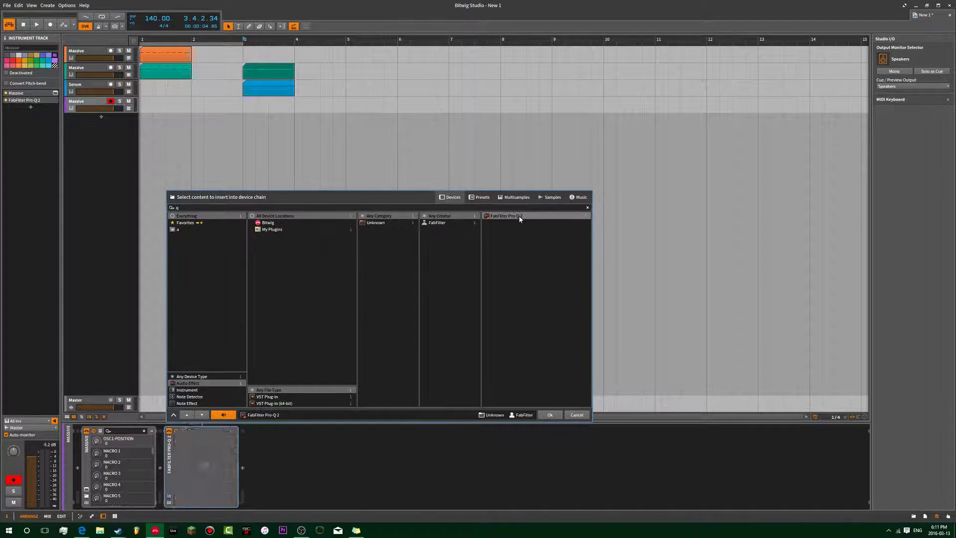
- Insert Pro-Q 2 and drag a bell node to about 144.22 Hz at +8.25 dB
{"action": "double_click", "coordinate": [519, 217]}
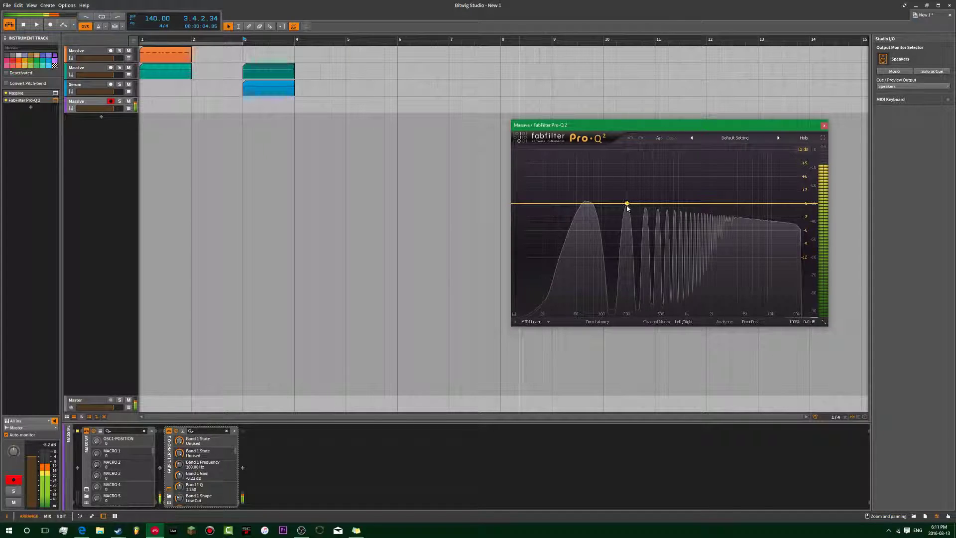
{"action": "left_click_drag", "start_coordinate": [627, 204], "coordinate": [608, 167]}
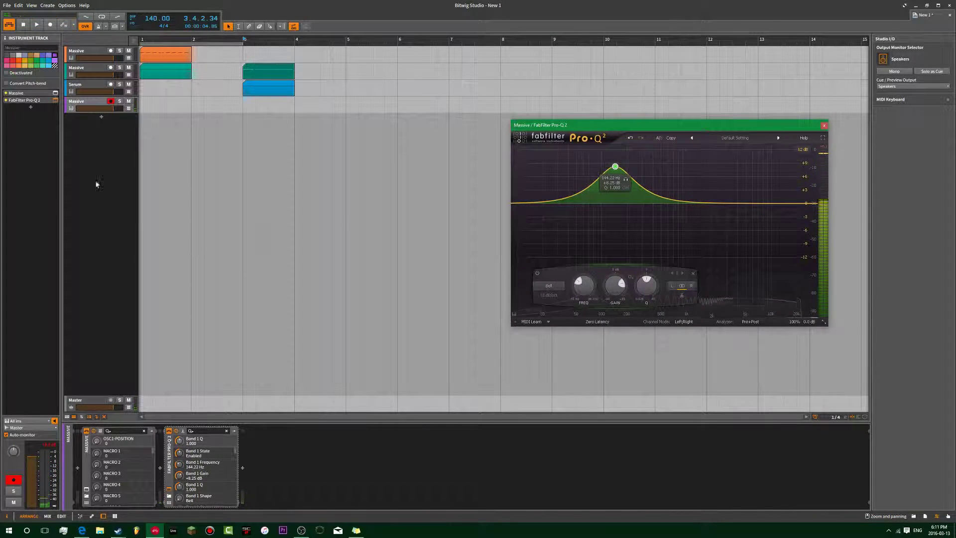
- Open Massive, set oscillator 1's wavetable position to 0, and turn the bell boost into a cut
{"action": "left_click", "coordinate": [56, 94]}
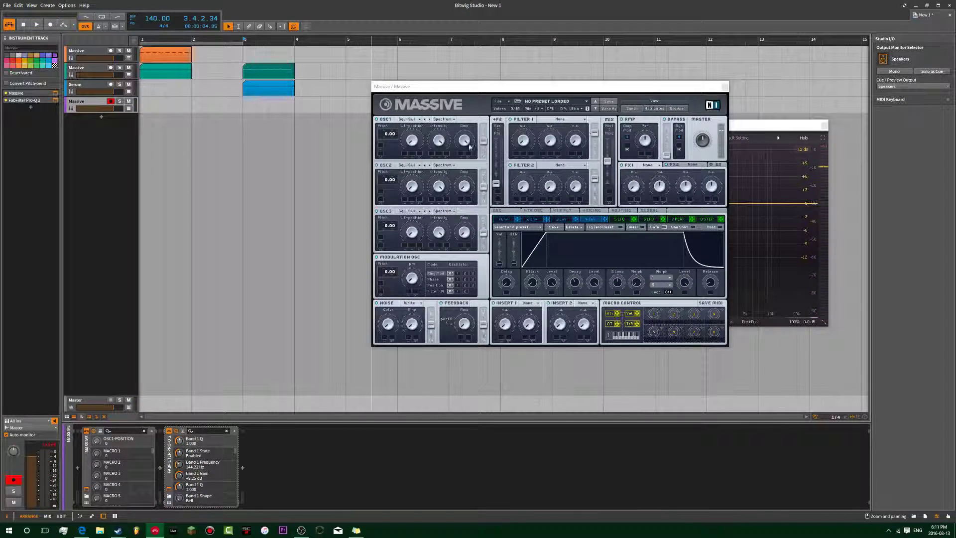
{"action": "left_click_drag", "start_coordinate": [413, 87], "coordinate": [182, 68]}
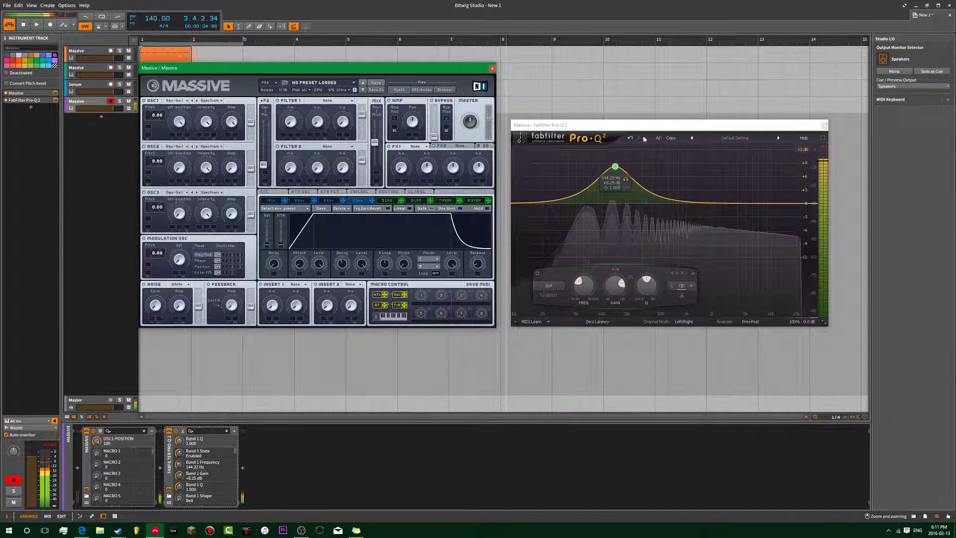
{"action": "left_click_drag", "start_coordinate": [623, 176], "coordinate": [611, 203]}
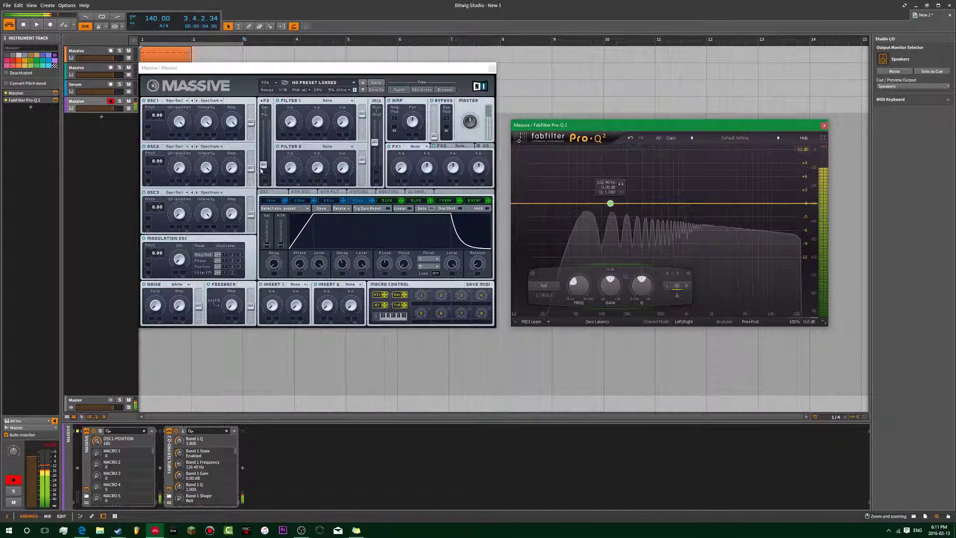
{"action": "left_click", "coordinate": [177, 124]}
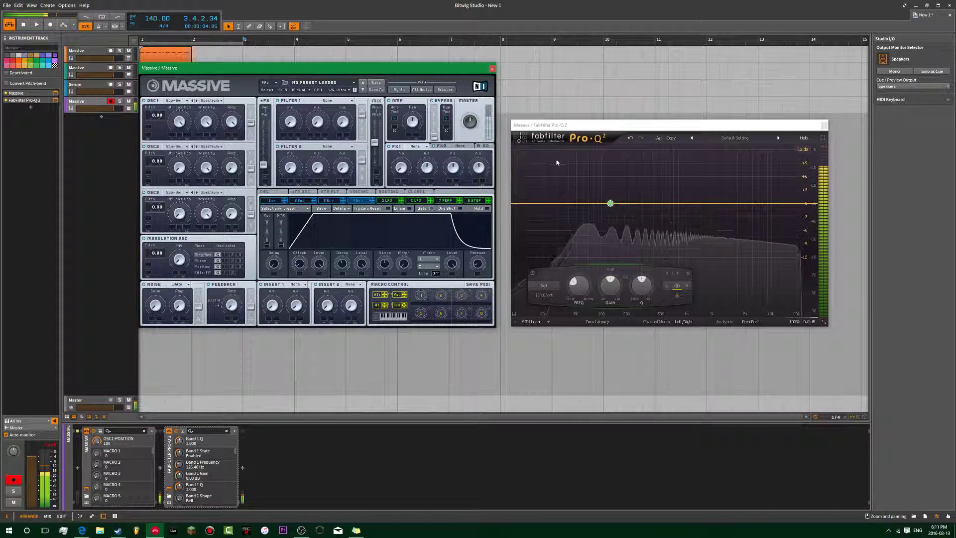
{"action": "left_click_drag", "start_coordinate": [610, 205], "coordinate": [611, 218]}
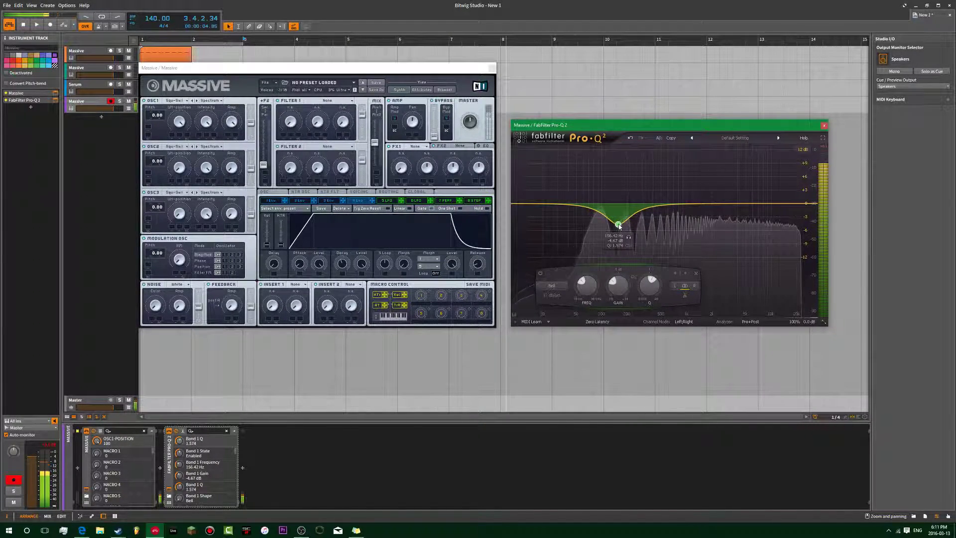
- Add a 200 Hz low cut and raise Massive's oscillator 1 pitch to 24
{"action": "left_click", "coordinate": [529, 204]}
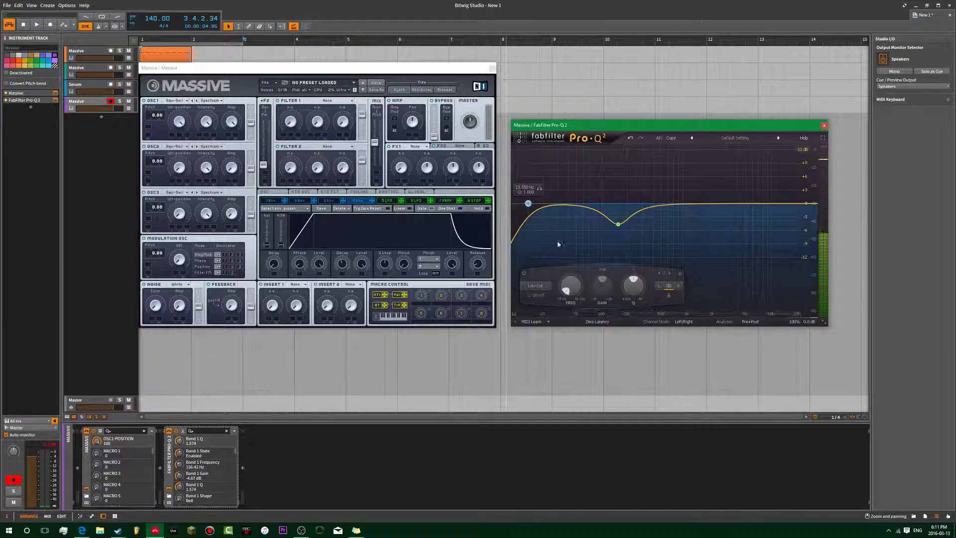
{"action": "left_click_drag", "start_coordinate": [570, 286], "coordinate": [577, 245]}
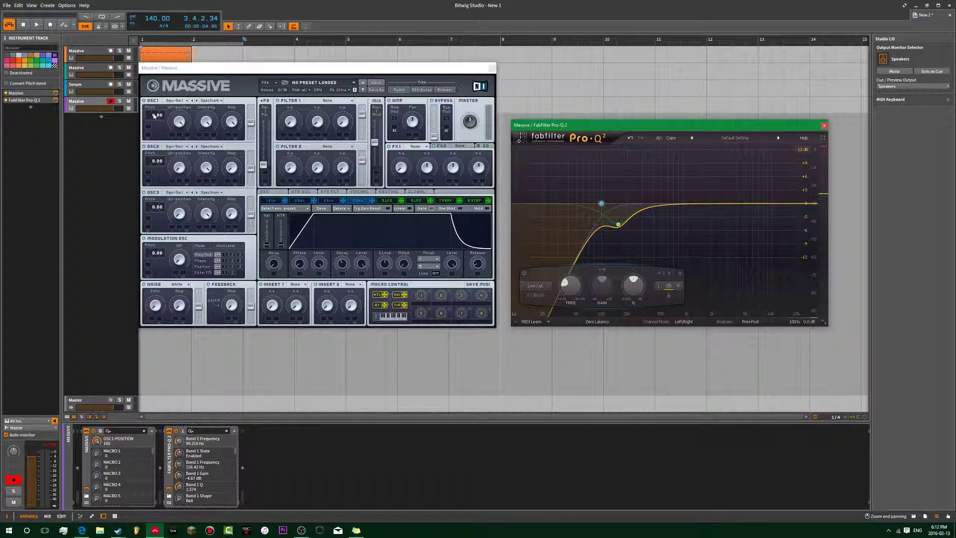
{"action": "left_click_drag", "start_coordinate": [154, 117], "coordinate": [156, 113]}
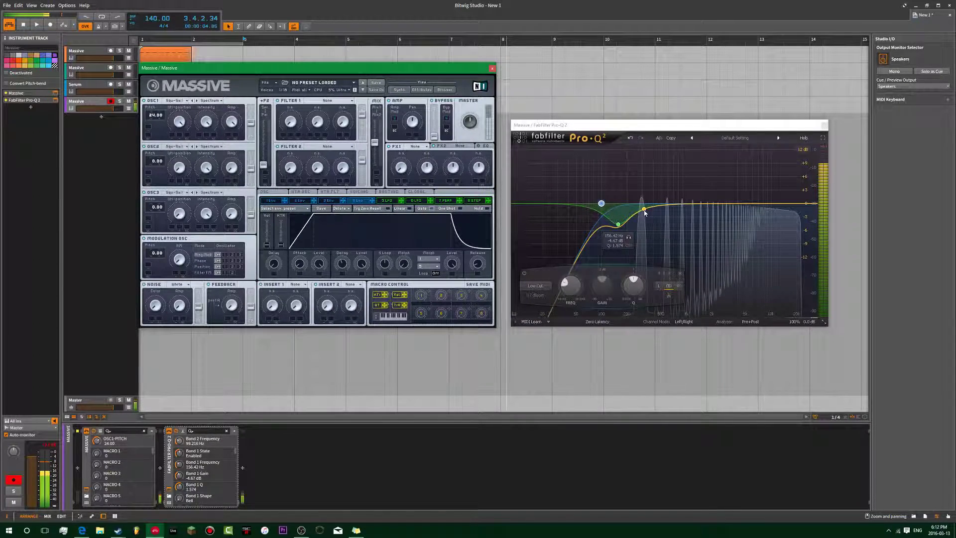
{"action": "left_click_drag", "start_coordinate": [629, 223], "coordinate": [651, 241]}
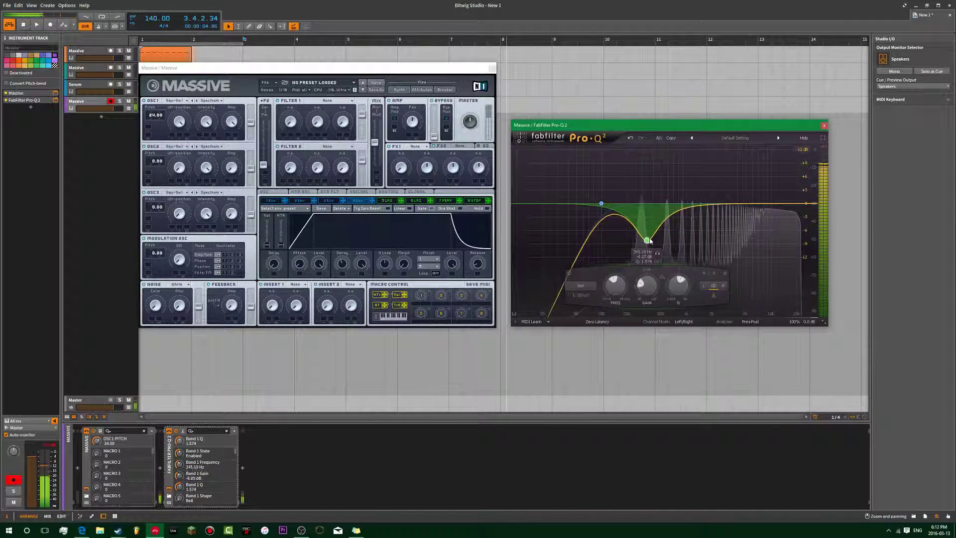
{"action": "left_click", "coordinate": [602, 203]}
{"action": "double_click", "coordinate": [573, 290]}
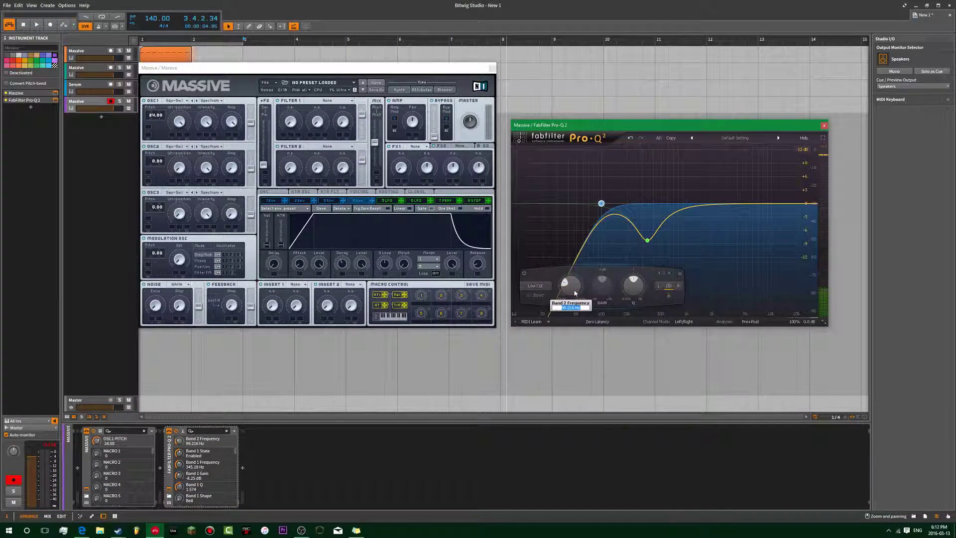
{"action": "type", "text": "200"}
{"action": "key", "text": "Return"}
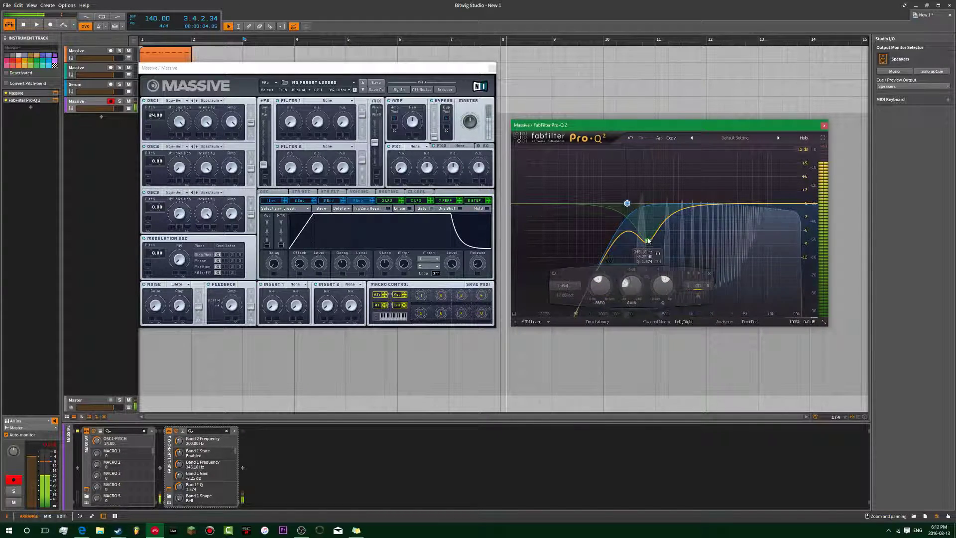
- Set the dip to 308.72 Hz at -2.58 dB, lengthen Envelope 4's decay, and close both windows
{"action": "left_click_drag", "start_coordinate": [648, 242], "coordinate": [644, 216]}
{"action": "left_click", "coordinate": [357, 200]}
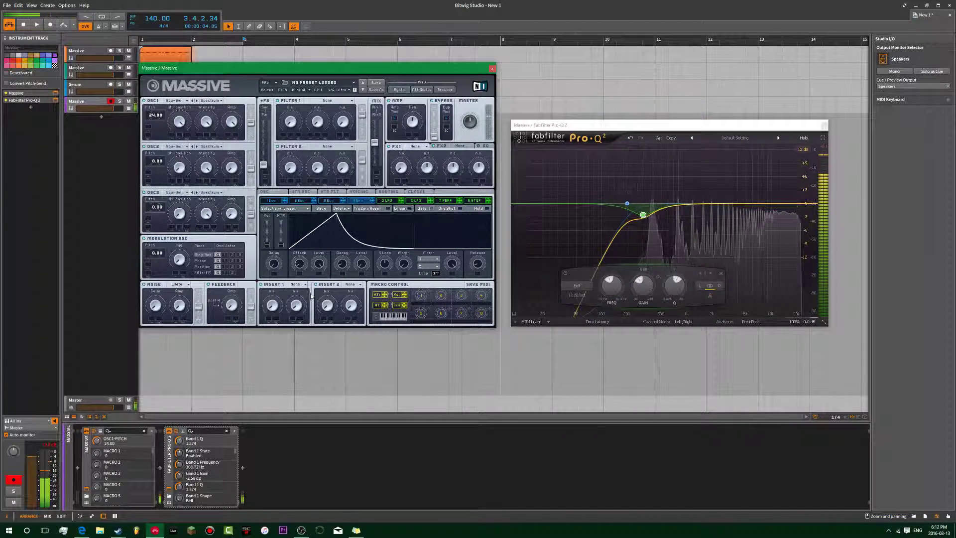
{"action": "left_click_drag", "start_coordinate": [375, 237], "coordinate": [408, 256]}
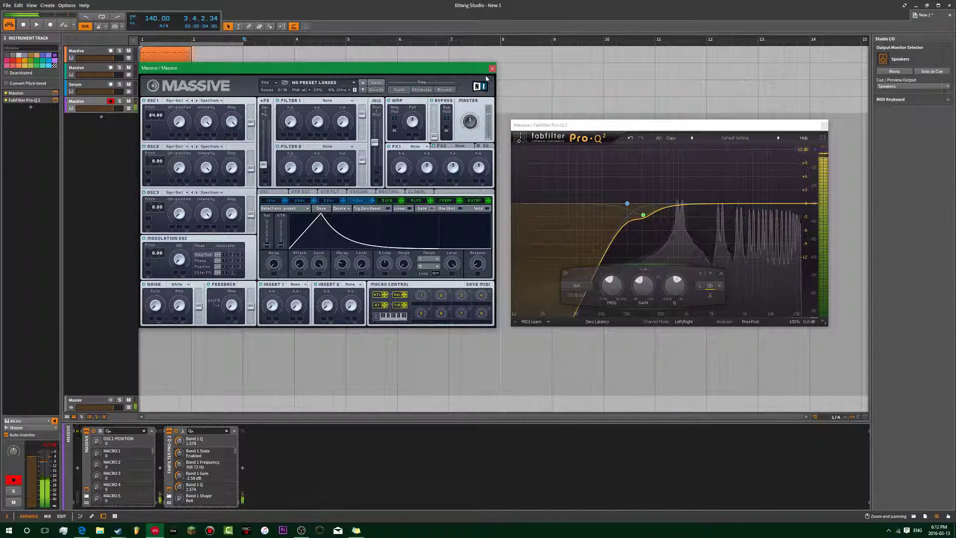
{"action": "left_click", "coordinate": [492, 68]}
{"action": "left_click", "coordinate": [825, 125]}
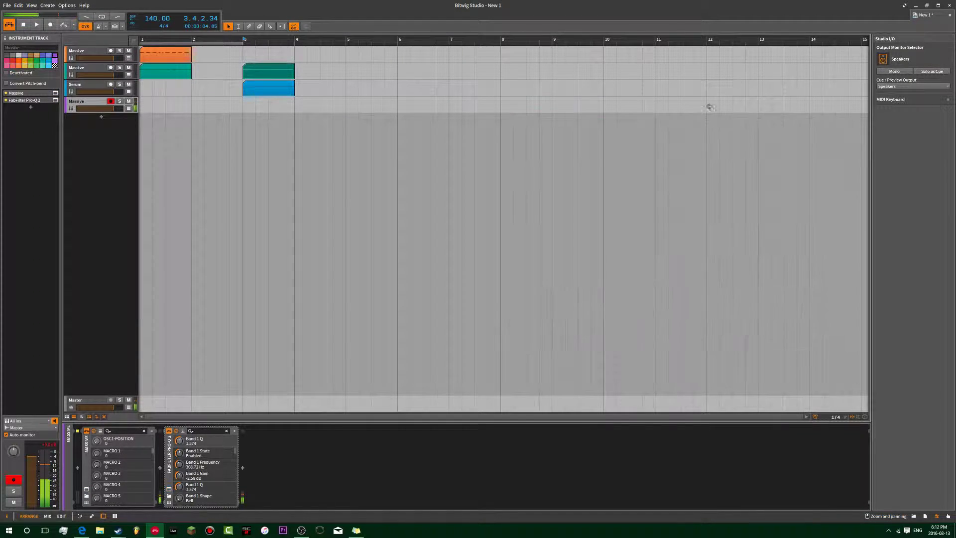
{"action": "left_click", "coordinate": [142, 38]}
{"action": "key", "text": "space"}
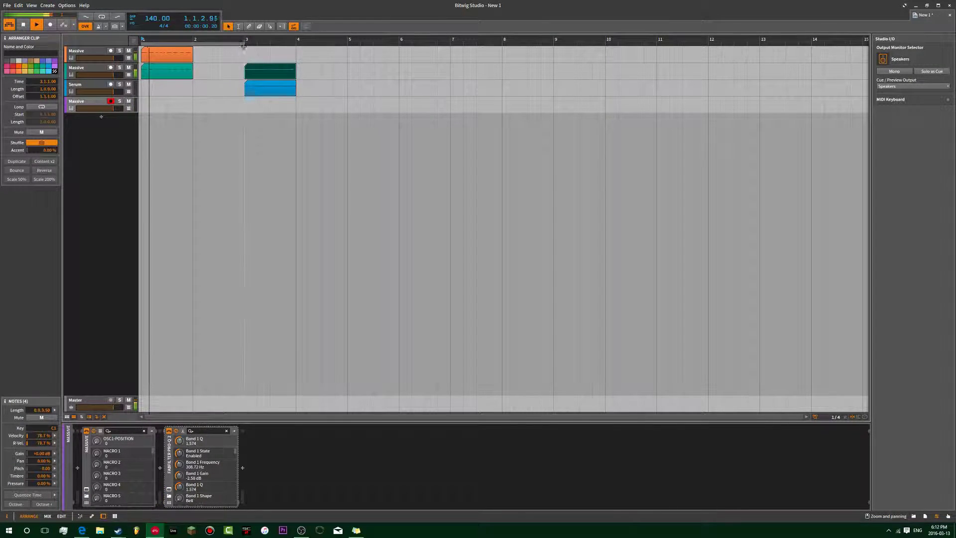
- Turn on looping and create a new clip on the Massive track, opening it in the editor
{"action": "left_click", "coordinate": [193, 44]}
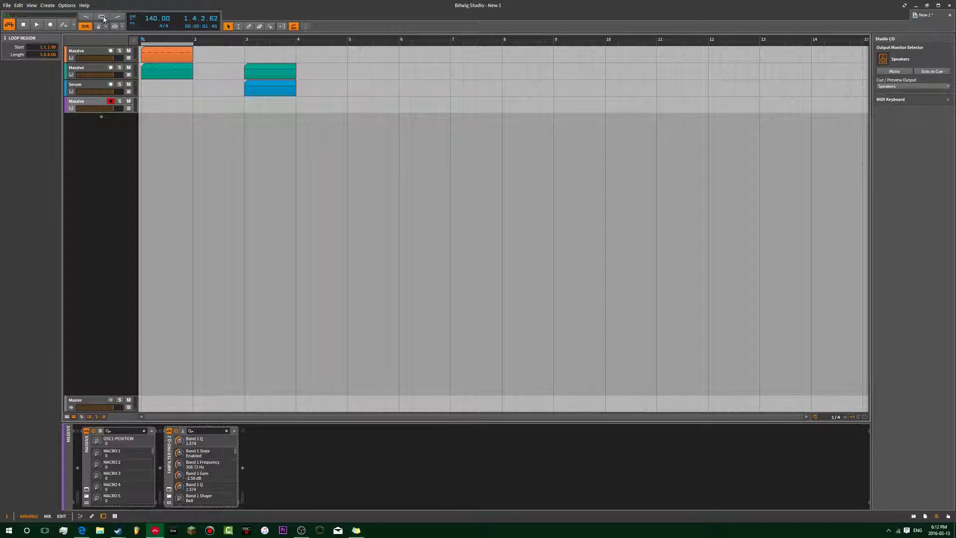
{"action": "left_click", "coordinate": [103, 18]}
{"action": "key", "text": "space"}
{"action": "key", "text": "space"}
{"action": "double_click", "coordinate": [144, 107]}
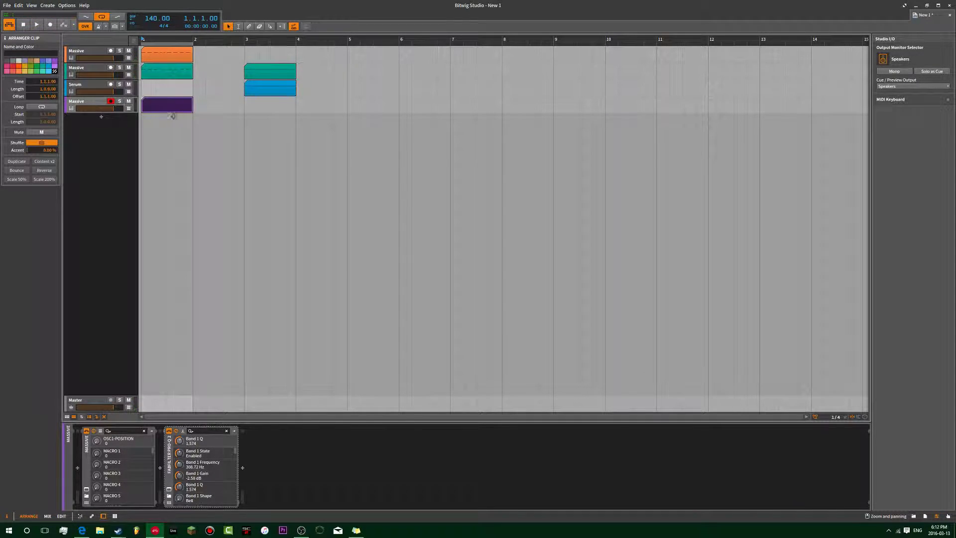
{"action": "double_click", "coordinate": [169, 105]}
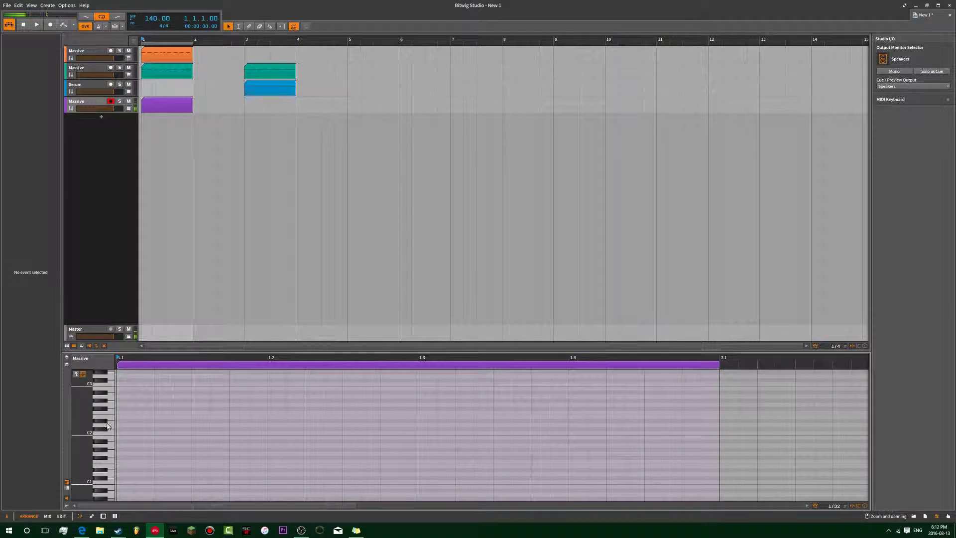
{"action": "left_click", "coordinate": [61, 516]}
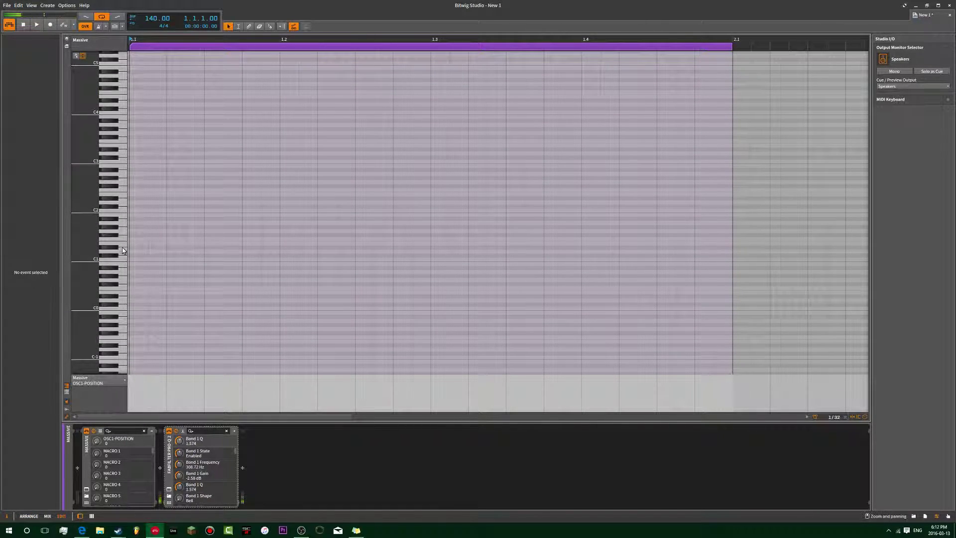
- Draw a rising C2, G2, C3 note pattern and nudge the upper notes later
{"action": "double_click", "coordinate": [134, 210]}
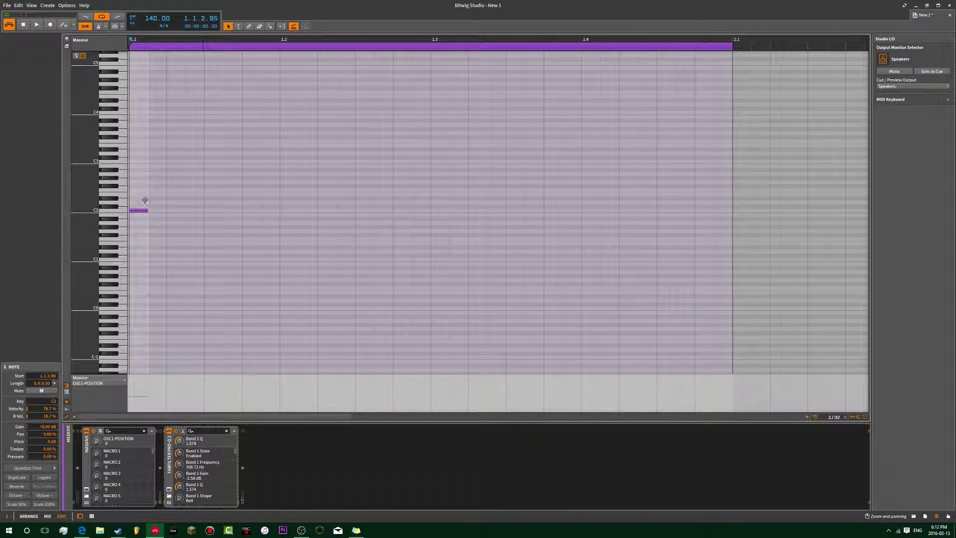
{"action": "double_click", "coordinate": [157, 182]}
{"action": "double_click", "coordinate": [171, 162]}
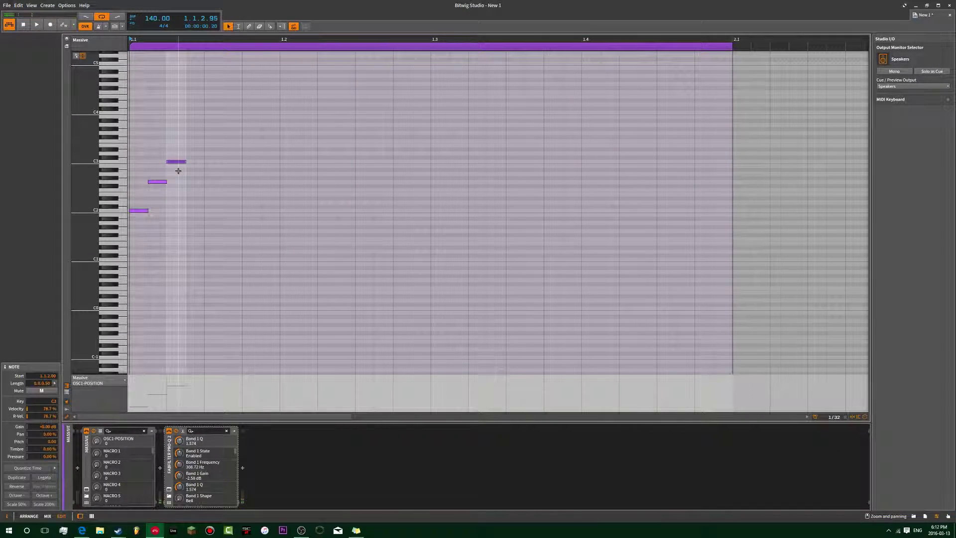
{"action": "left_click_drag", "start_coordinate": [188, 145], "coordinate": [149, 196]}
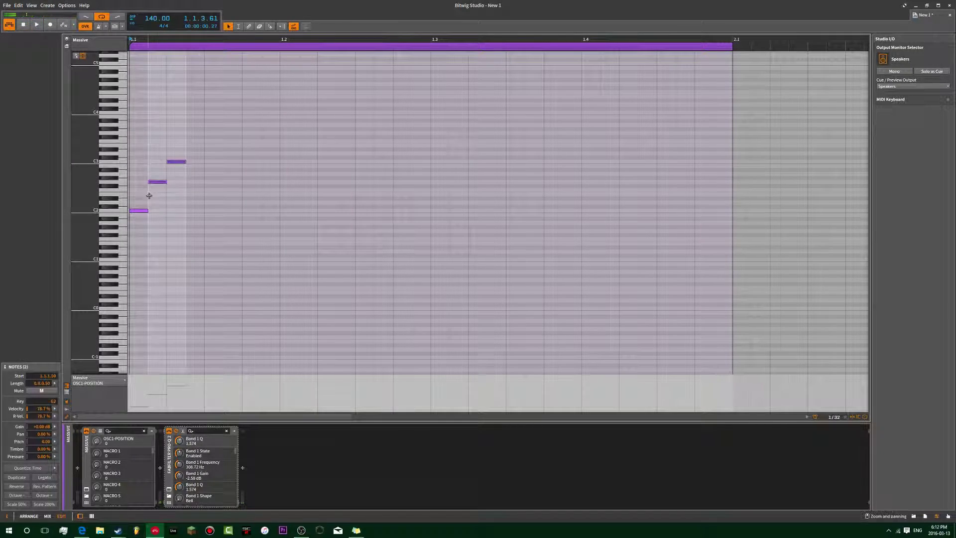
{"action": "key", "text": "Right"}
{"action": "left_click_drag", "start_coordinate": [212, 149], "coordinate": [194, 172]}
{"action": "key", "text": "Right"}
{"action": "key", "text": "space"}
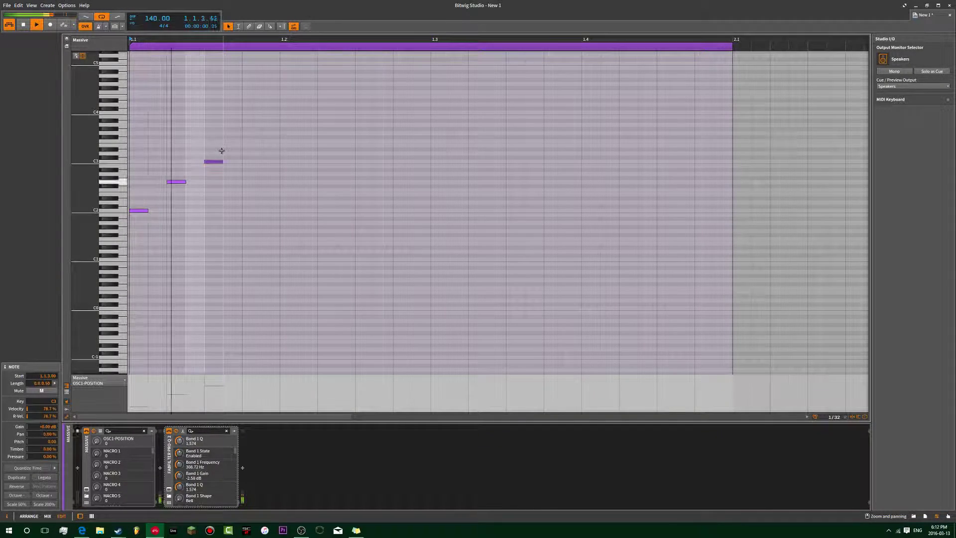
{"action": "key", "text": "space"}
- Double the three notes' length, duplicate them, then select most of the notes
{"action": "left_click_drag", "start_coordinate": [224, 144], "coordinate": [168, 211]}
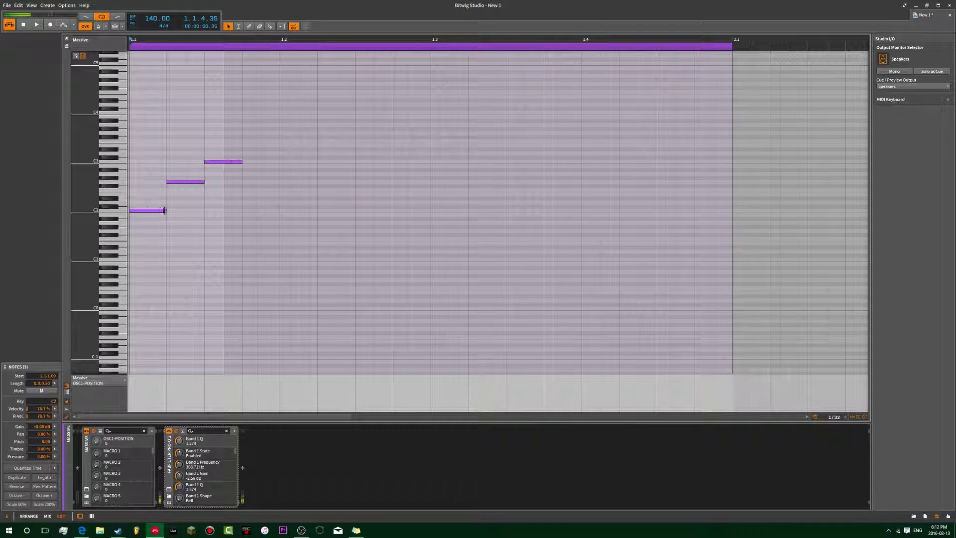
{"action": "key", "text": "space"}
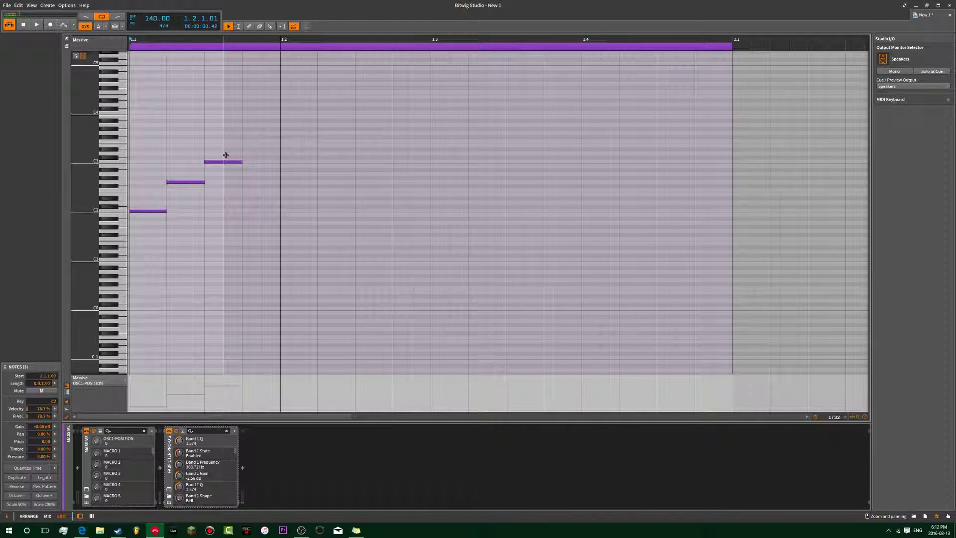
{"action": "key", "text": "ctrl+d"}
{"action": "key", "text": "ctrl+d"}
{"action": "key", "text": "ctrl+d"}
{"action": "key", "text": "ctrl+d"}
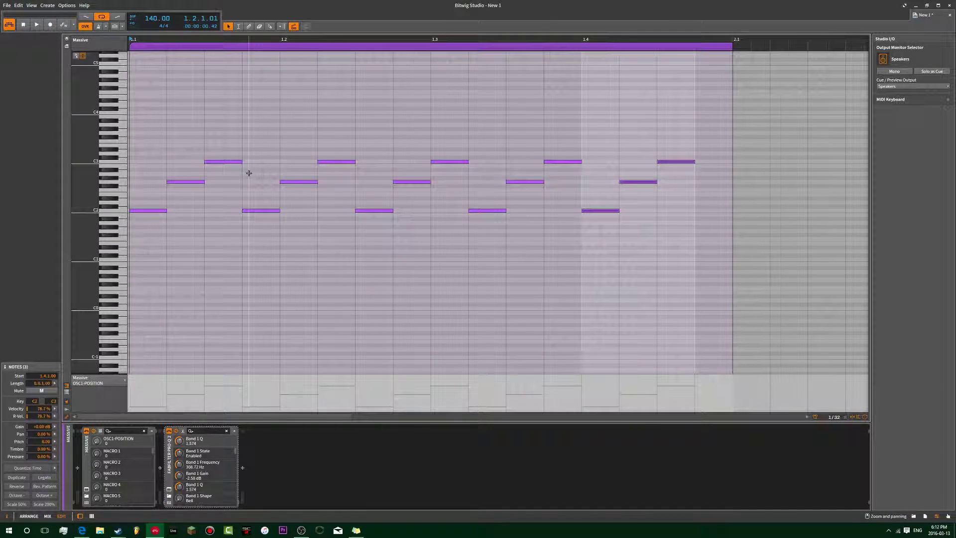
{"action": "key", "text": "space"}
{"action": "scroll", "coordinate": [349, 185], "scroll_direction": "down", "scroll_amount": 5}
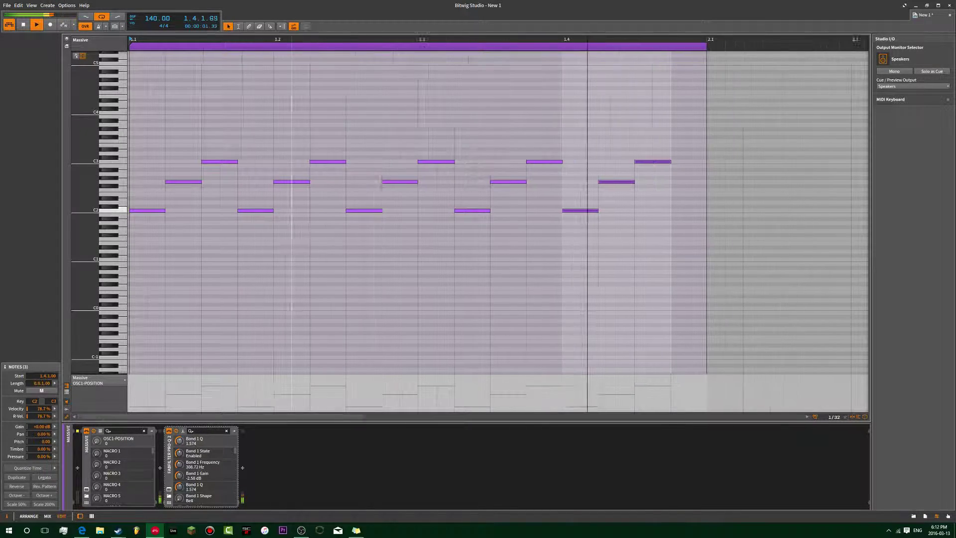
{"action": "key", "text": "space"}
{"action": "key", "text": "space"}
{"action": "left_click_drag", "start_coordinate": [366, 143], "coordinate": [187, 239]}
- Delete the extra notes and add a fourth note raised to C3
{"action": "key", "text": "Delete"}
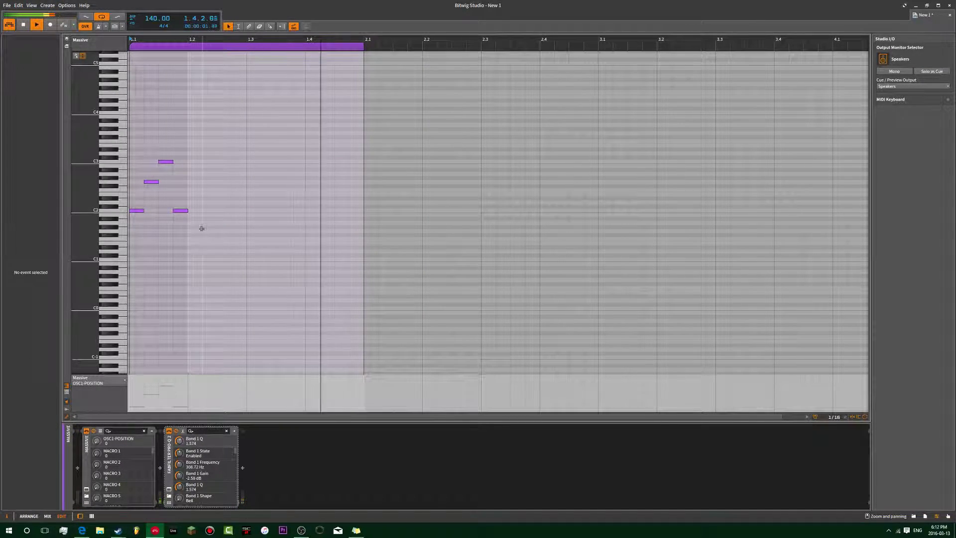
{"action": "key", "text": "space"}
{"action": "left_click_drag", "start_coordinate": [189, 199], "coordinate": [168, 244]}
{"action": "key", "text": "Delete"}
{"action": "left_click", "coordinate": [170, 164]}
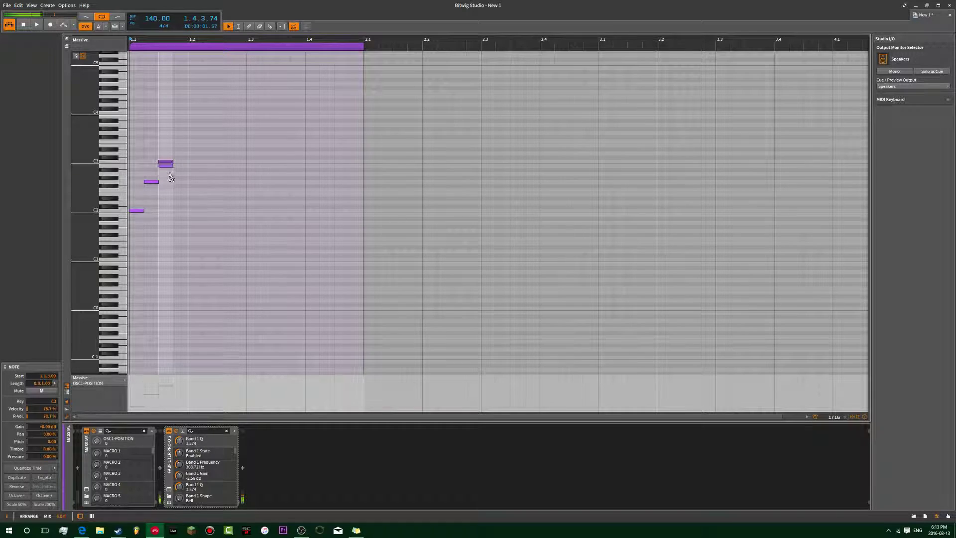
{"action": "left_click", "coordinate": [179, 165]}
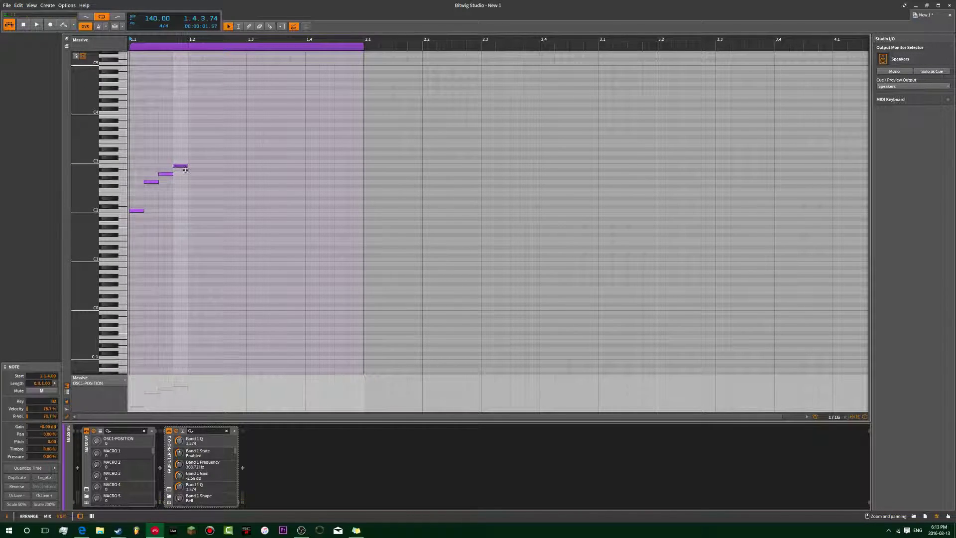
{"action": "key", "text": "Up"}
{"action": "key", "text": "space"}
{"action": "key", "text": "space"}
{"action": "key", "text": "space"}
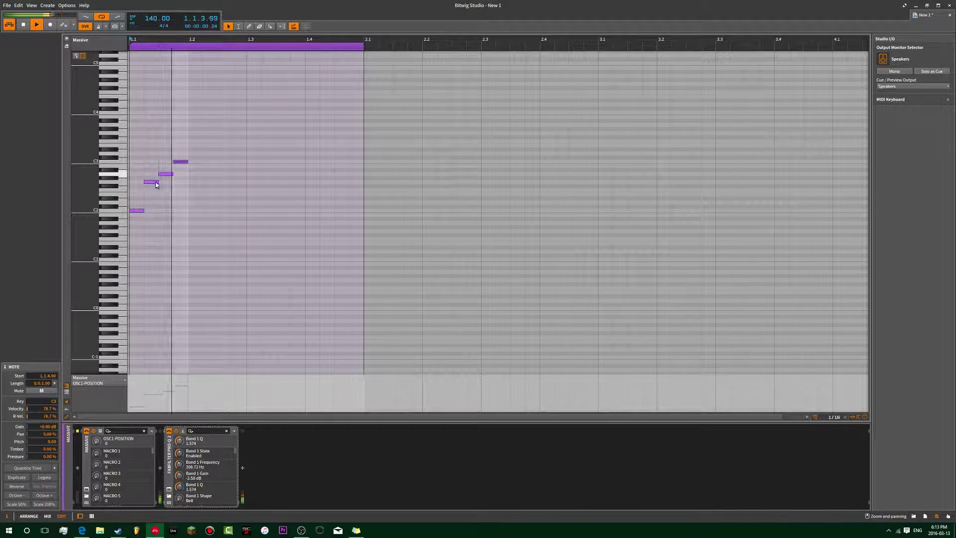
- Duplicate the four-note figure across the bar and return to the arrangement
{"action": "key", "text": "space"}
{"action": "left_click_drag", "start_coordinate": [187, 147], "coordinate": [134, 216]}
{"action": "key", "text": "ctrl+d"}
{"action": "key", "text": "ctrl+d"}
{"action": "key", "text": "ctrl+d"}
{"action": "key", "text": "space"}
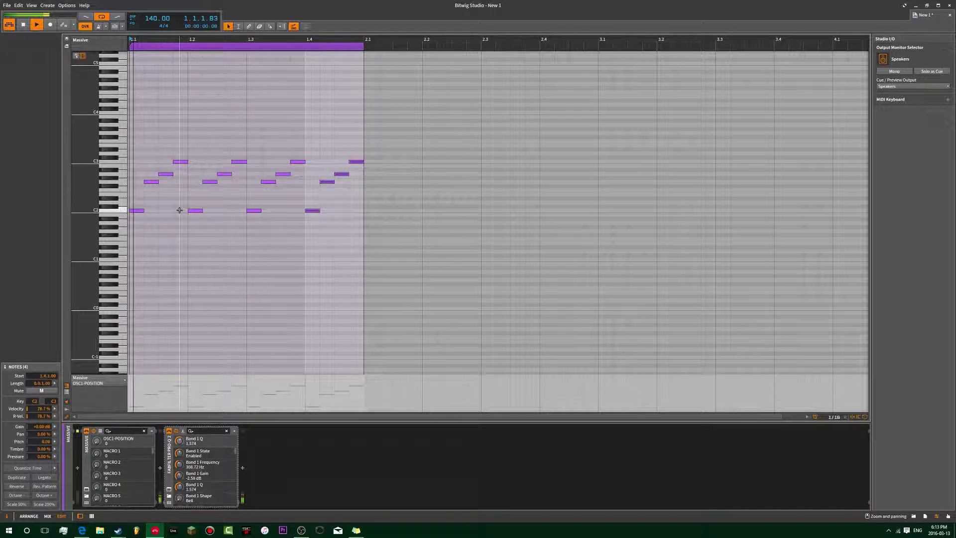
{"action": "key", "text": "Tab"}
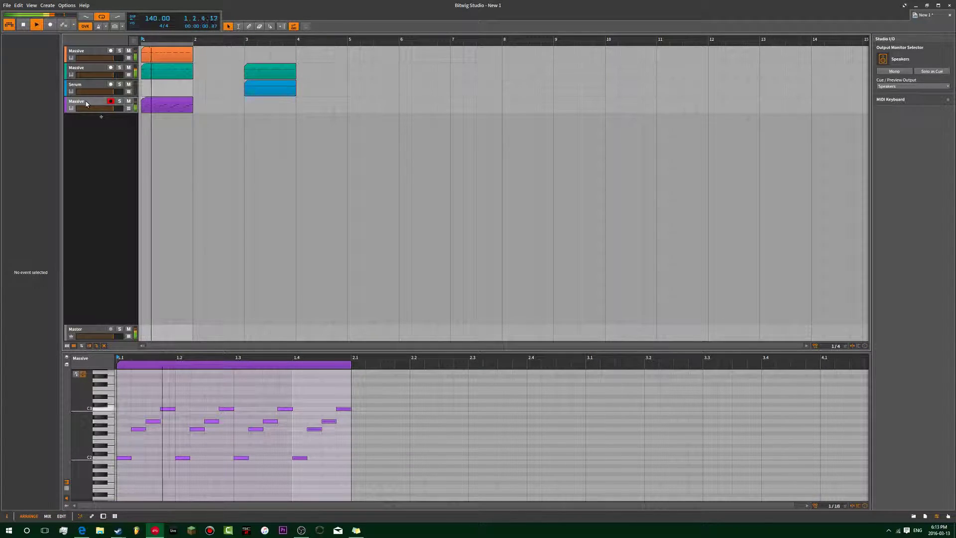
- Select the purple Massive track and briefly view its Massive synth window
{"action": "left_click", "coordinate": [86, 102]}
{"action": "left_click", "coordinate": [55, 93]}
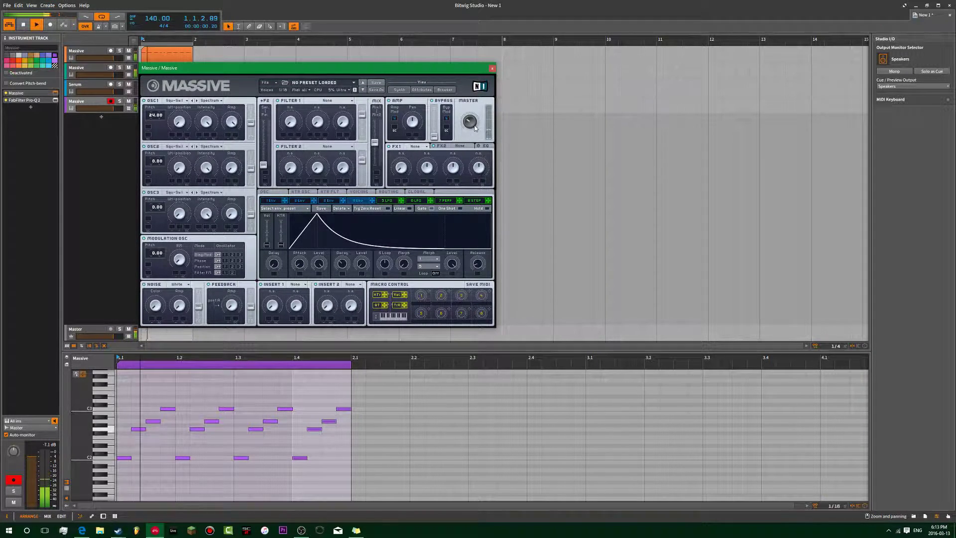
{"action": "left_click", "coordinate": [492, 68]}
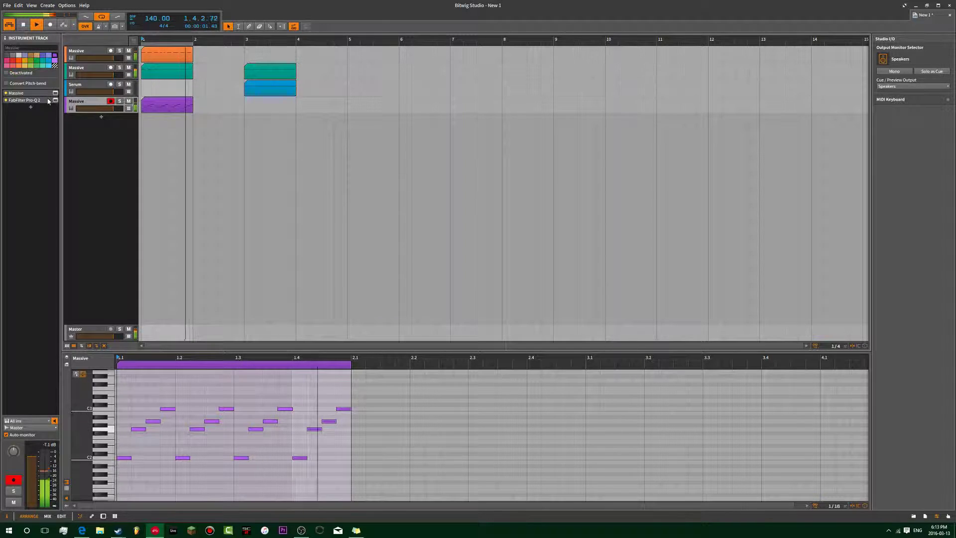
- Solo the purple Massive track during playback and reopen its Pro-Q 2 window
{"action": "key", "text": "space"}
{"action": "left_click", "coordinate": [119, 101]}
{"action": "key", "text": "space"}
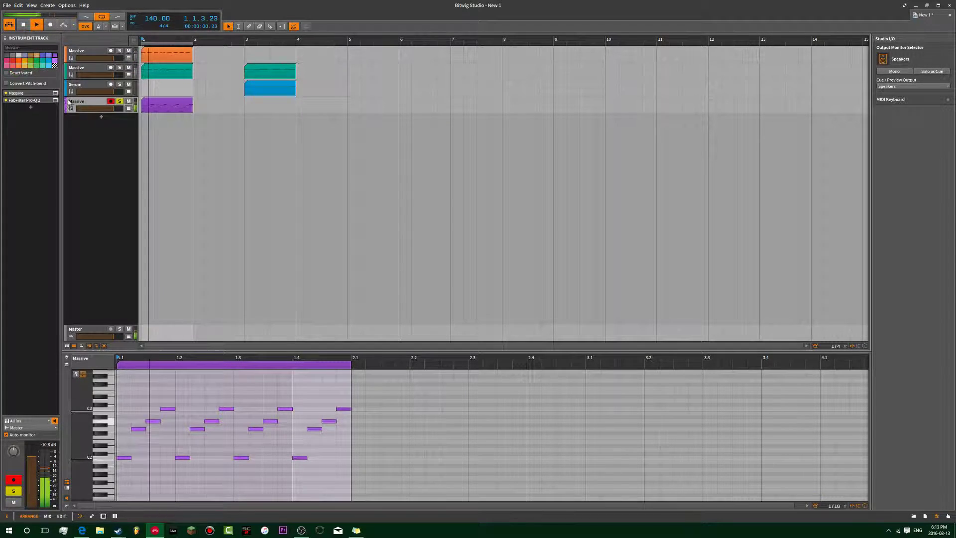
{"action": "left_click", "coordinate": [55, 100]}
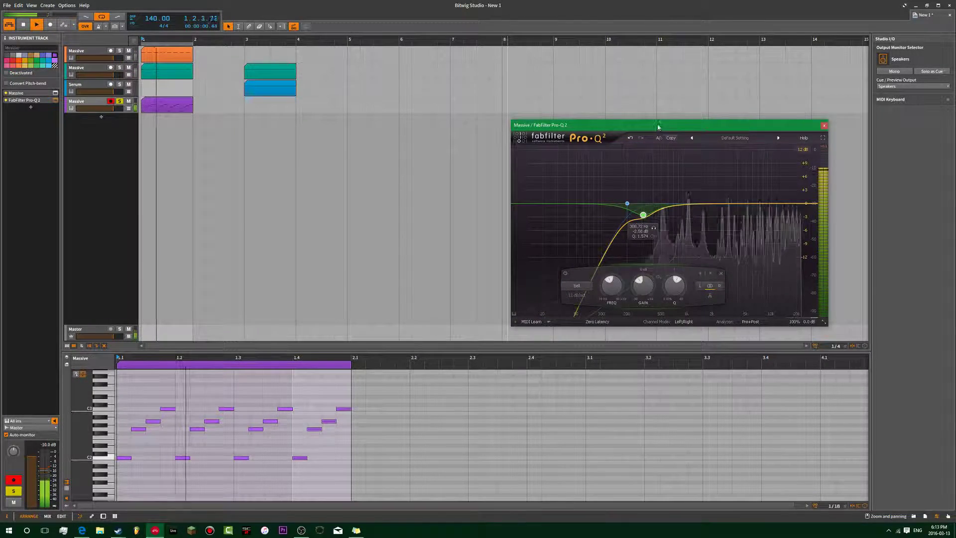
- Move the purple track's Pro-Q 2 aside and show the orange Massive track's device chain
{"action": "left_click_drag", "start_coordinate": [658, 126], "coordinate": [506, 102]}
{"action": "key", "text": "space"}
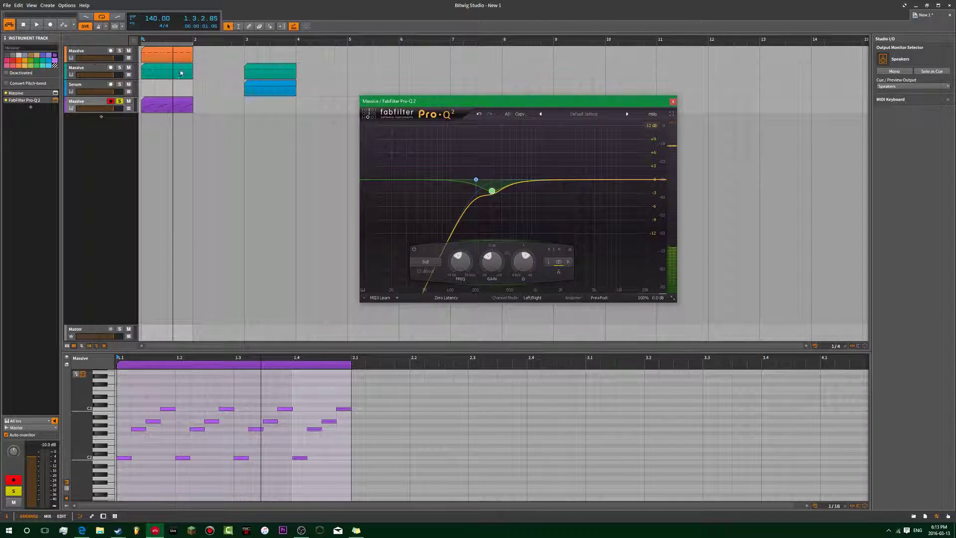
{"action": "left_click", "coordinate": [92, 72]}
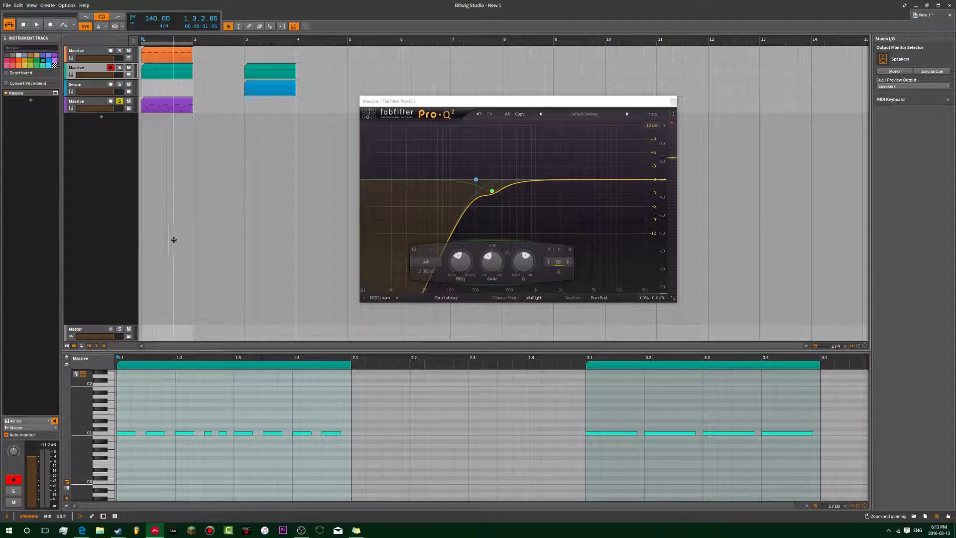
{"action": "key", "text": "d"}
{"action": "left_click", "coordinate": [87, 50]}
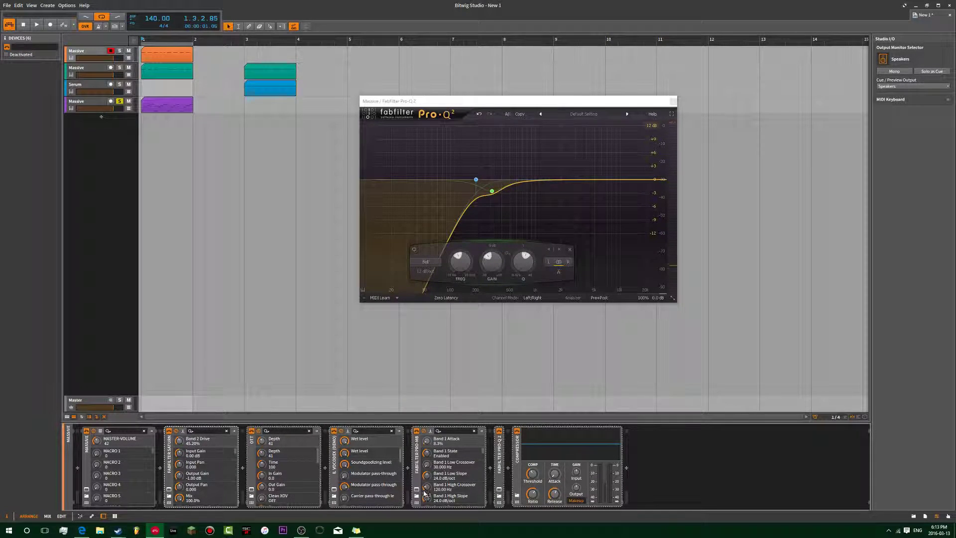
{"action": "key", "text": "space"}
{"action": "key", "text": "space"}
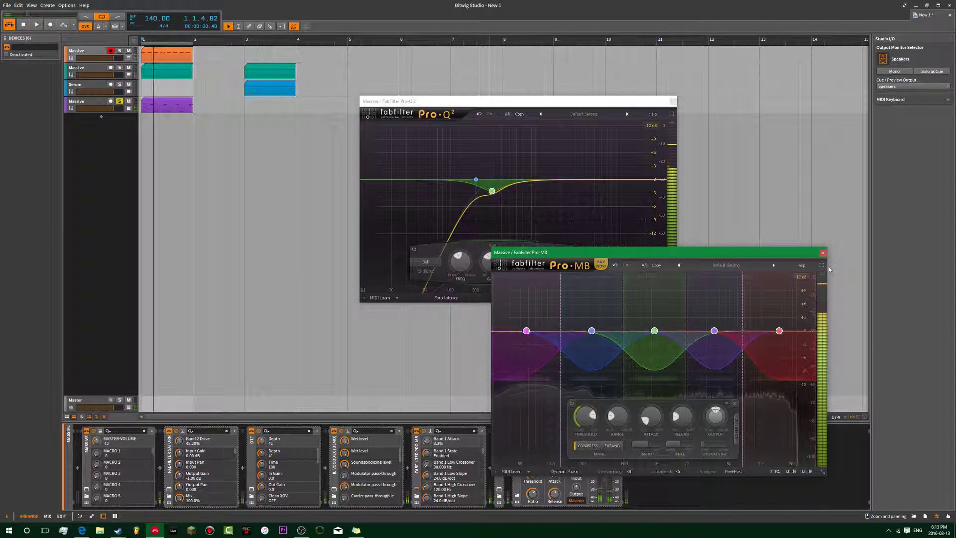
- Check the orange track's Pro-MB compressor, then open its Pro-Q 2 window
{"action": "left_click", "coordinate": [823, 253]}
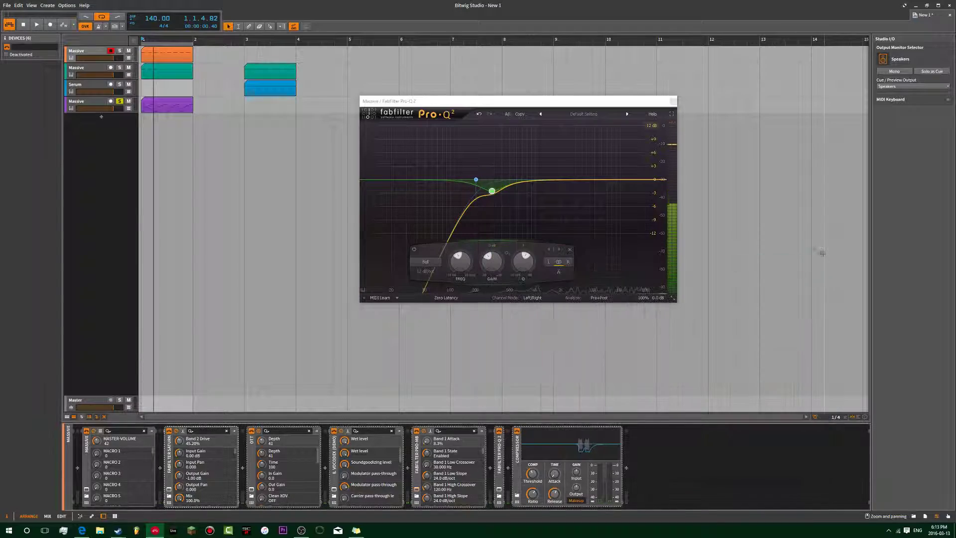
{"action": "left_click", "coordinate": [417, 489]}
{"action": "left_click", "coordinate": [417, 490]}
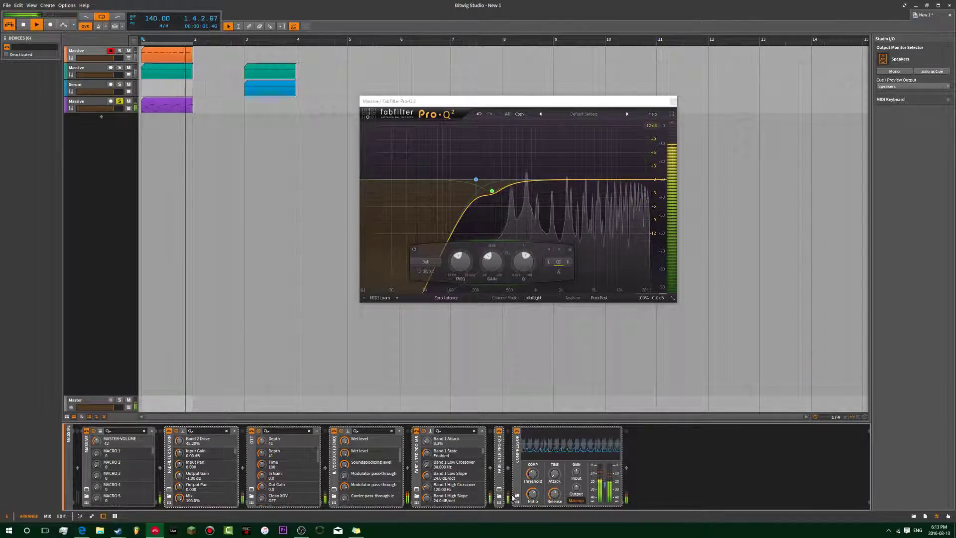
{"action": "left_click", "coordinate": [500, 490]}
{"action": "double_click", "coordinate": [500, 465]}
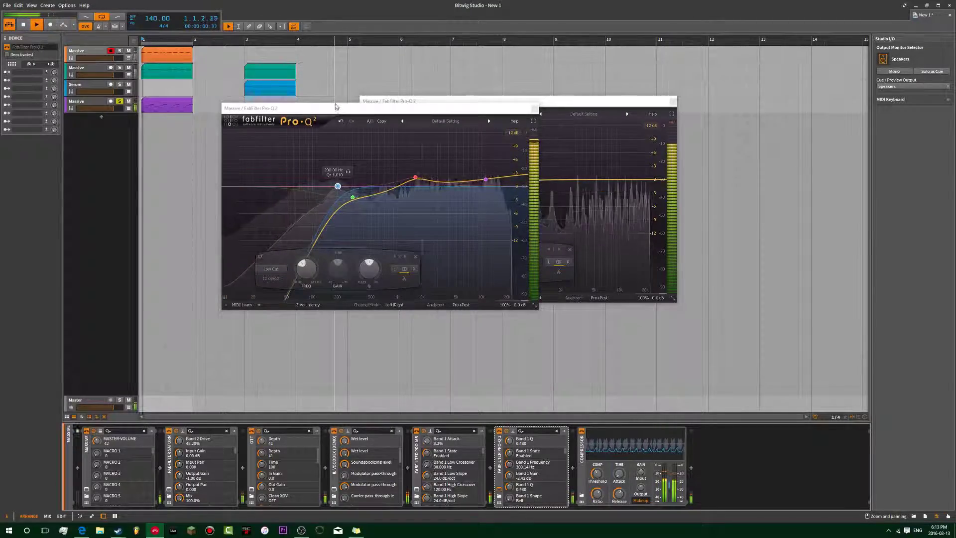
- Line up the purple and orange tracks' Pro-Q 2 windows side by side
{"action": "left_click_drag", "start_coordinate": [336, 107], "coordinate": [594, 136]}
{"action": "left_click_drag", "start_coordinate": [524, 101], "coordinate": [336, 111]}
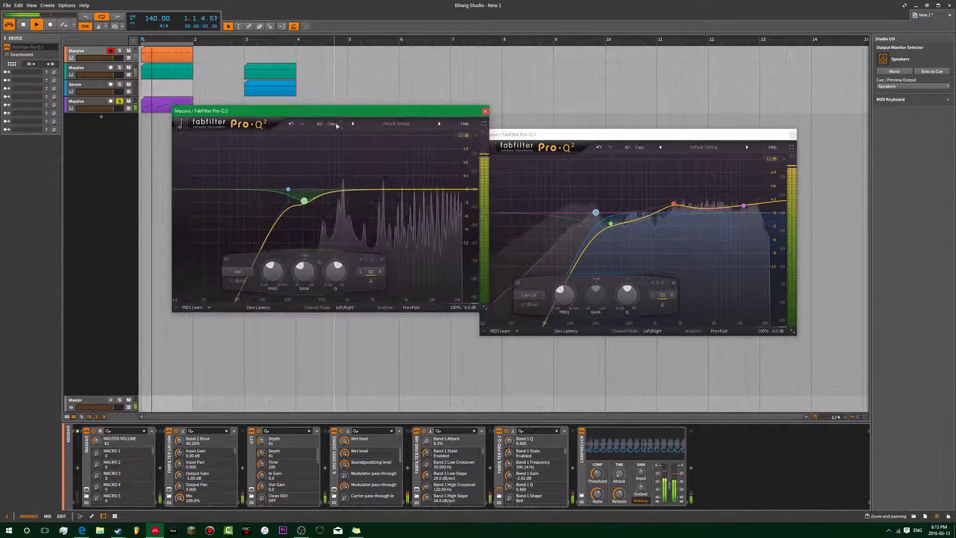
{"action": "left_click_drag", "start_coordinate": [579, 133], "coordinate": [568, 109]}
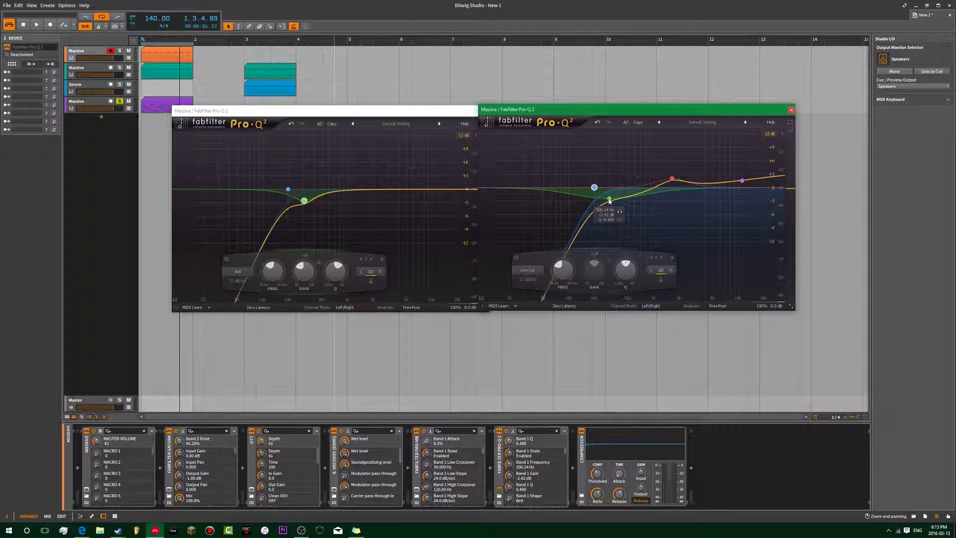
- Pull the orange track's bell band down to about -4 dB and shift it to about 230 Hz
{"action": "scroll", "coordinate": [610, 201], "scroll_direction": "up", "scroll_amount": 5}
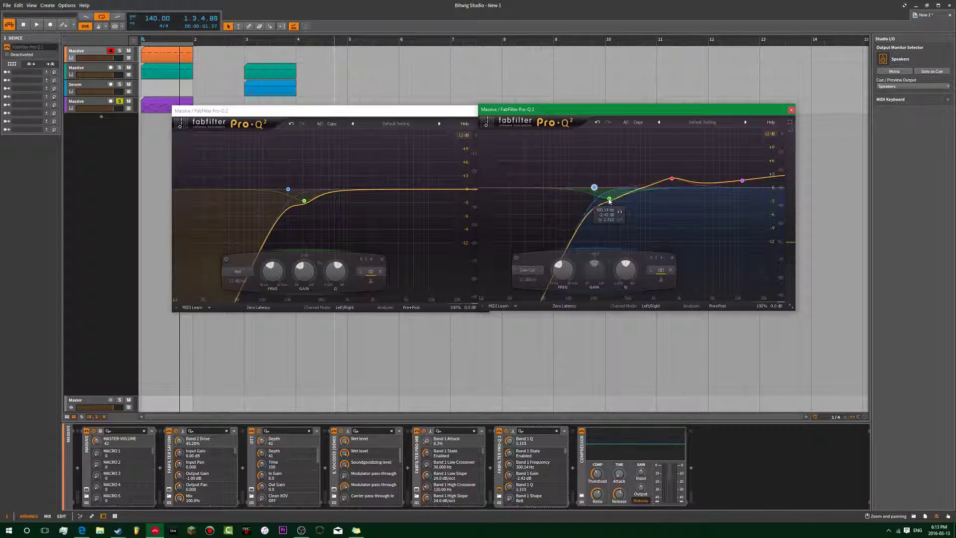
{"action": "left_click_drag", "start_coordinate": [609, 201], "coordinate": [609, 208]}
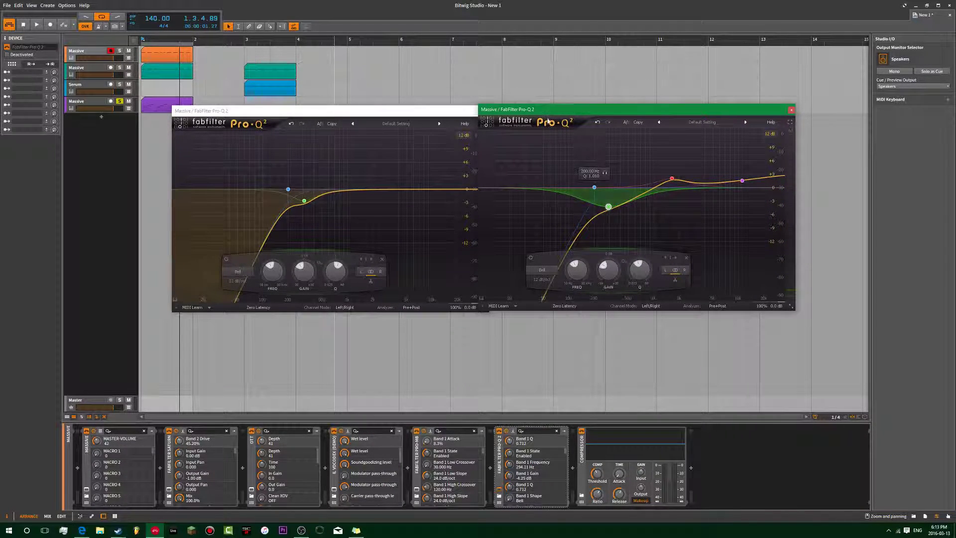
{"action": "mouse_move", "coordinate": [555, 115]}
{"action": "left_mouse_down"}
{"action": "mouse_move", "coordinate": [576, 108]}
{"action": "mouse_move", "coordinate": [568, 116]}
{"action": "left_mouse_up"}
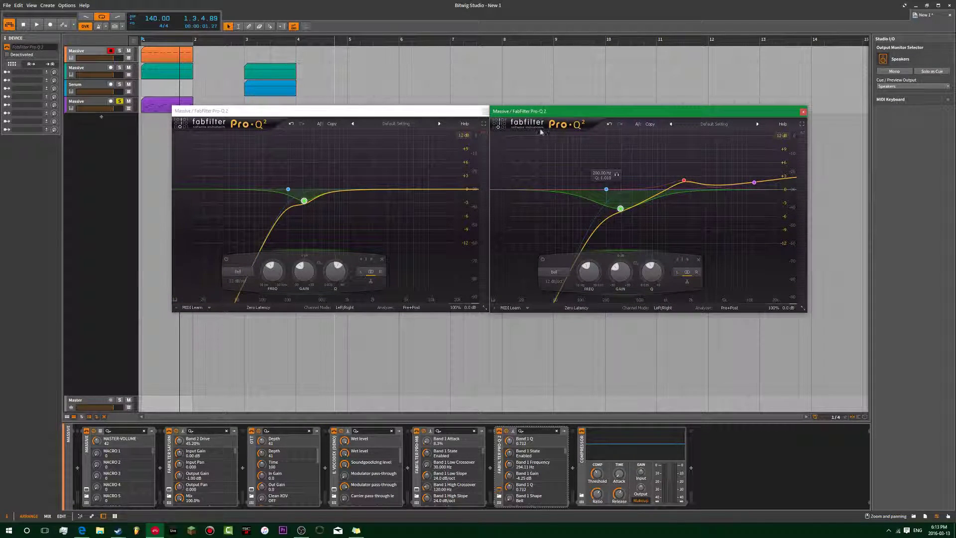
{"action": "left_click_drag", "start_coordinate": [621, 210], "coordinate": [615, 209]}
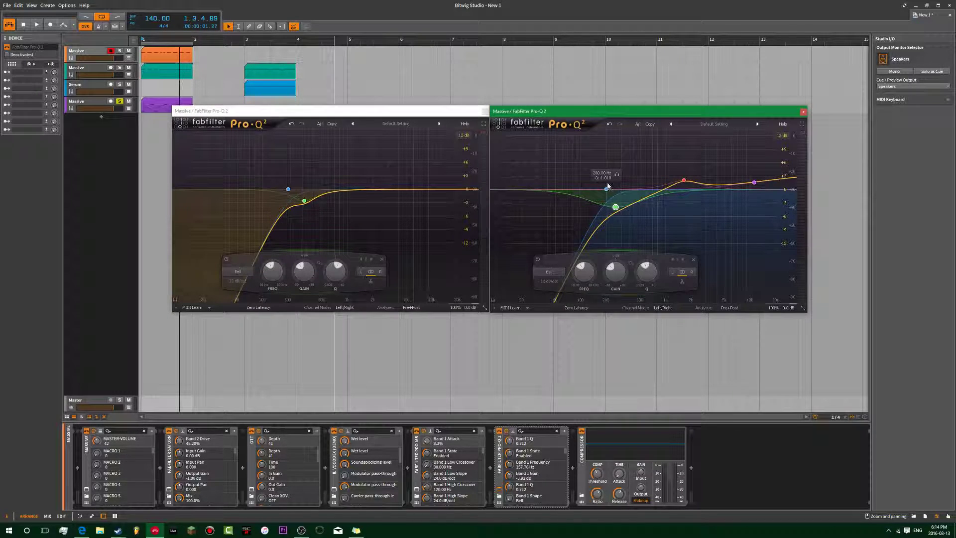
- Play to compare both spectra, then close the purple track's Pro-Q 2 window
{"action": "key", "text": "space"}
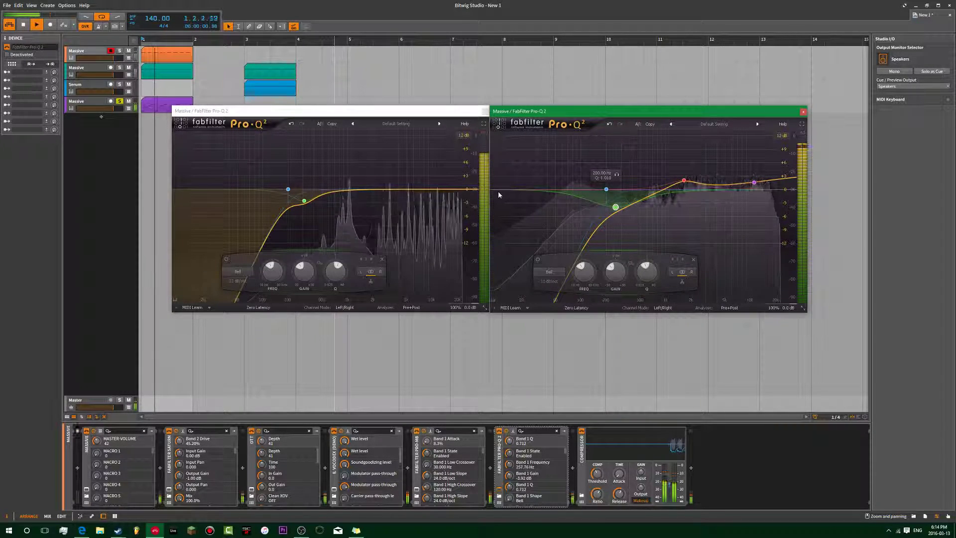
{"action": "key", "text": "space"}
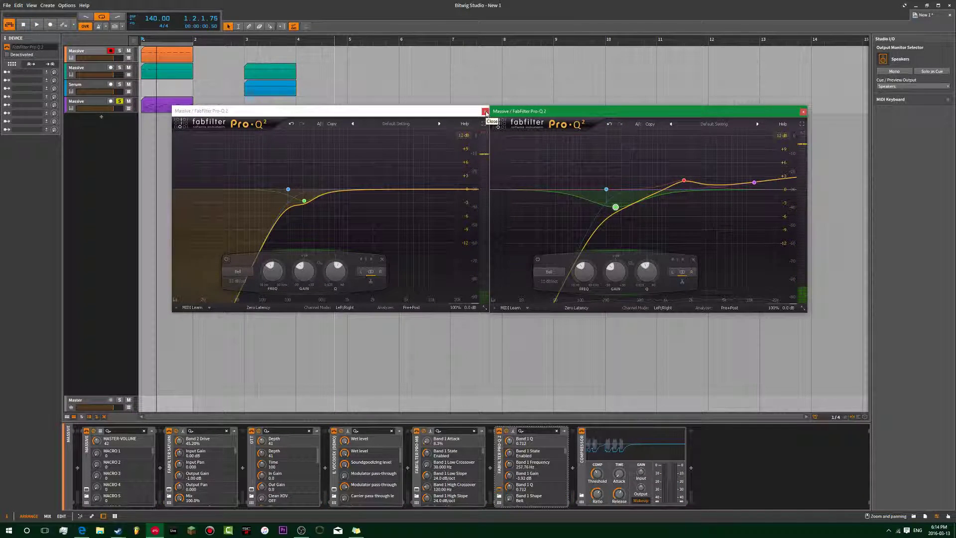
{"action": "key", "text": "space"}
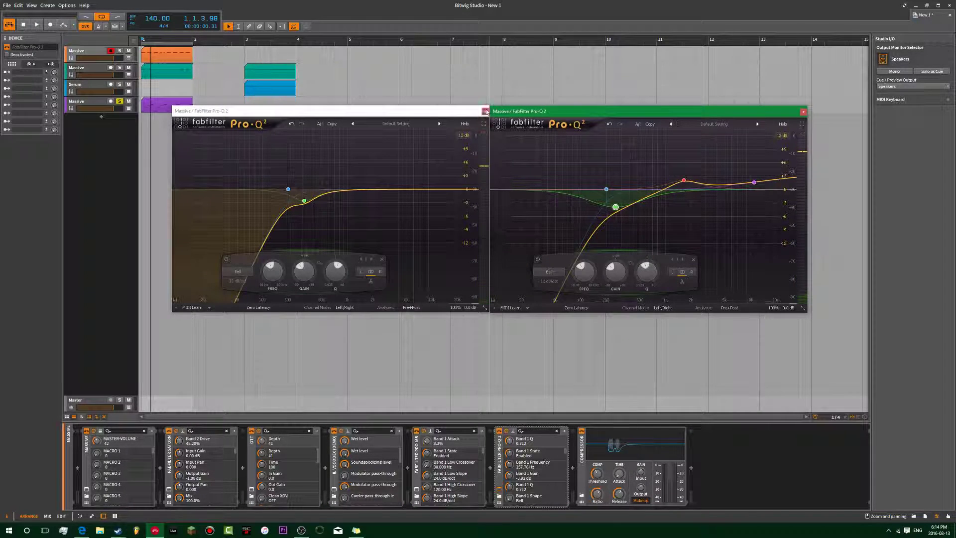
{"action": "left_click", "coordinate": [486, 112]}
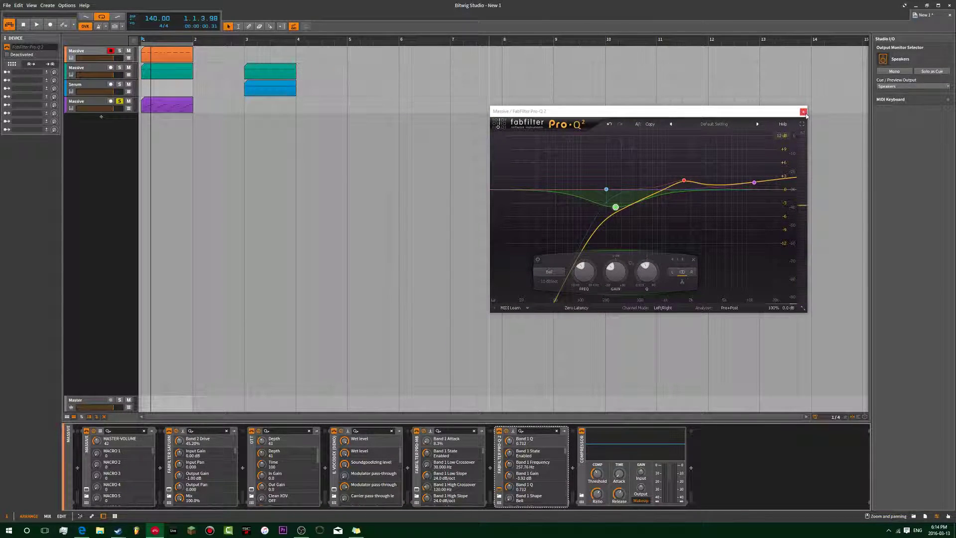
{"action": "left_click", "coordinate": [803, 111]}
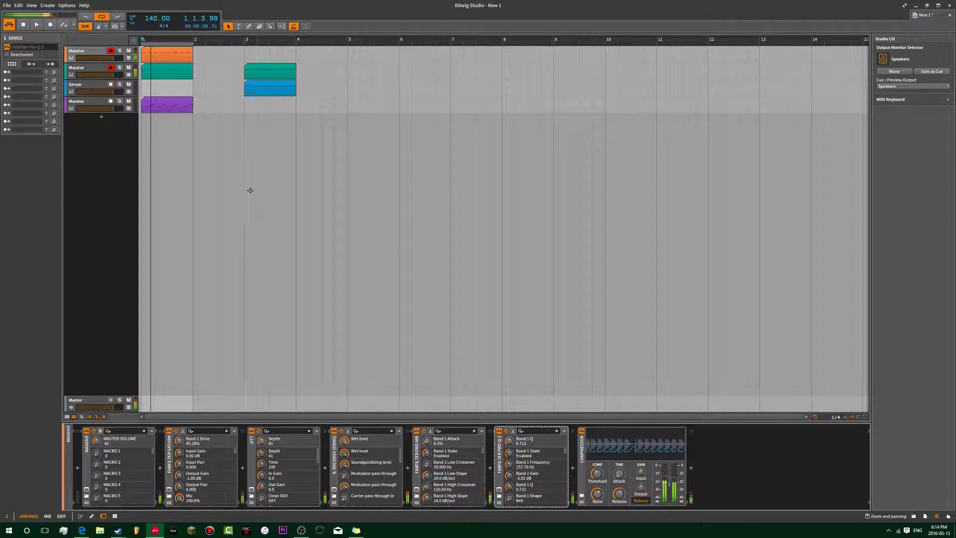
{"action": "left_click", "coordinate": [144, 84]}
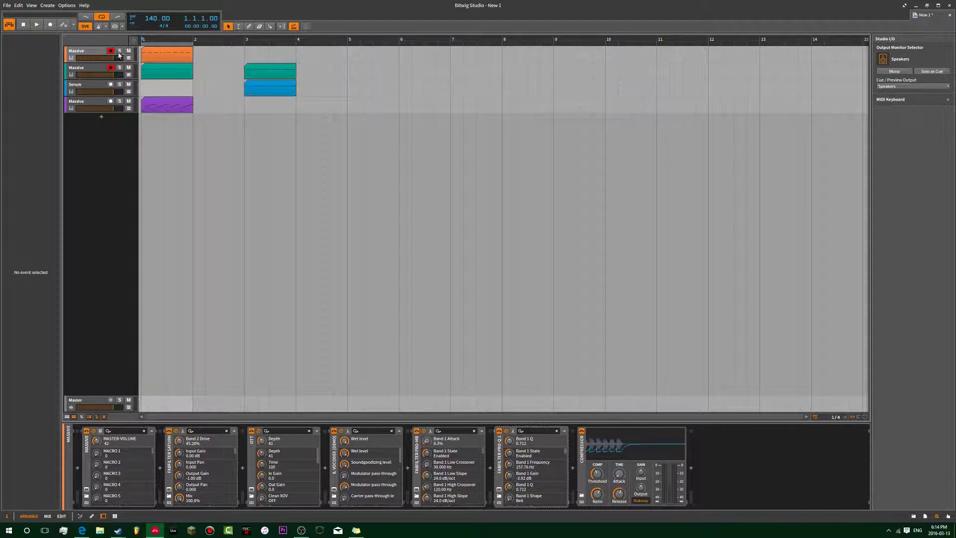
{"action": "left_click", "coordinate": [93, 52]}
{"action": "left_click", "coordinate": [114, 76]}
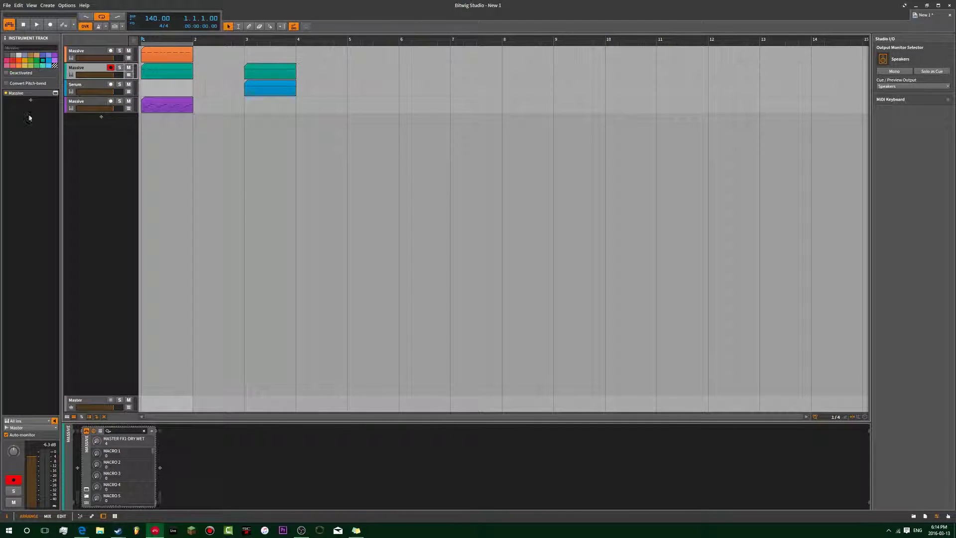
{"action": "left_click", "coordinate": [84, 52]}
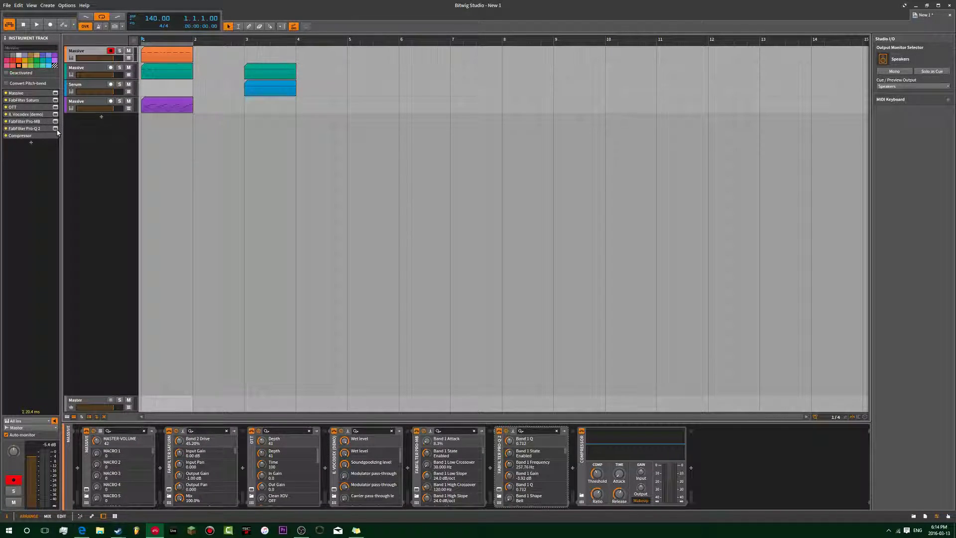
{"action": "left_click", "coordinate": [55, 128]}
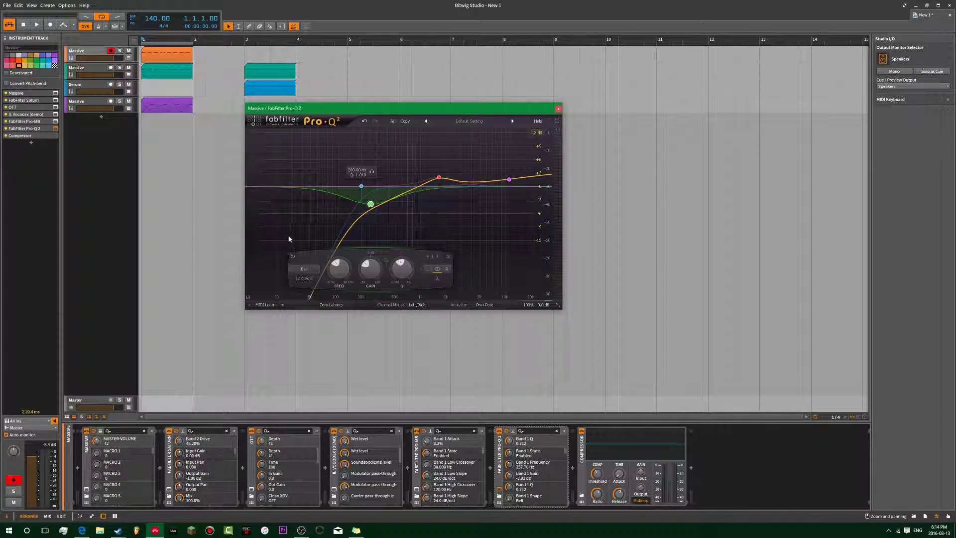
{"action": "left_click_drag", "start_coordinate": [317, 111], "coordinate": [402, 96]}
{"action": "left_click", "coordinate": [154, 76]}
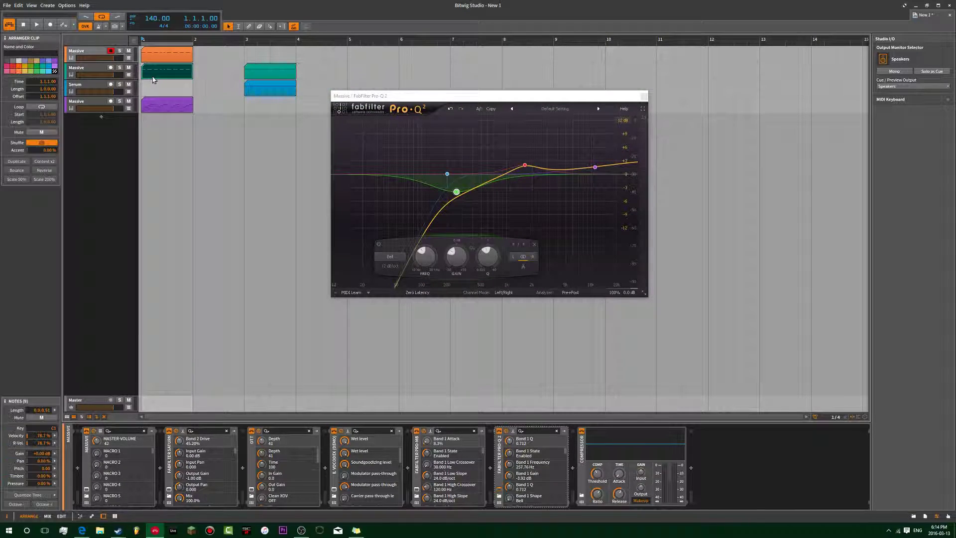
{"action": "left_click", "coordinate": [91, 67]}
{"action": "left_click", "coordinate": [32, 100]}
- Insert FabFilter Pro-Q 2 on the second Massive track and open its window
{"action": "left_click", "coordinate": [30, 100]}
{"action": "type", "text": "q"}
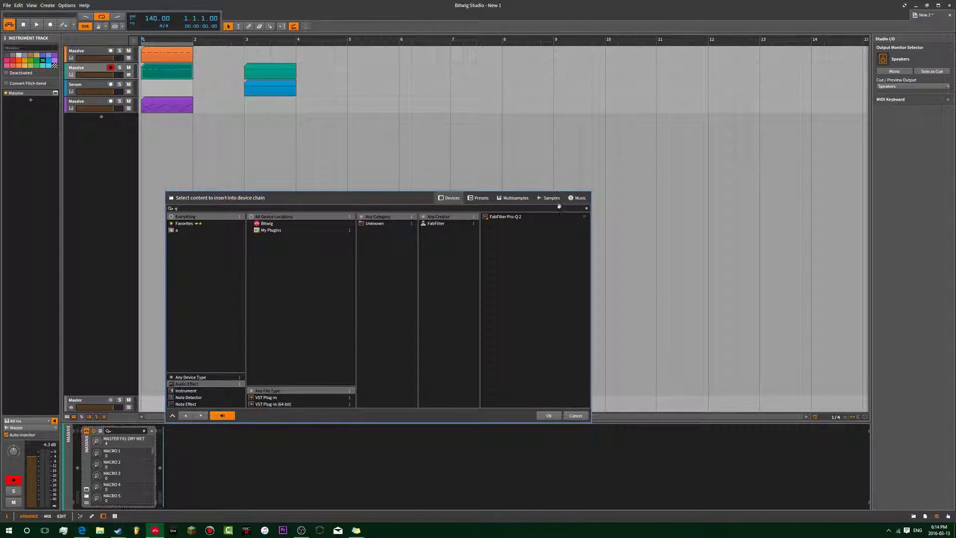
{"action": "left_click", "coordinate": [515, 218]}
{"action": "double_click", "coordinate": [515, 219]}
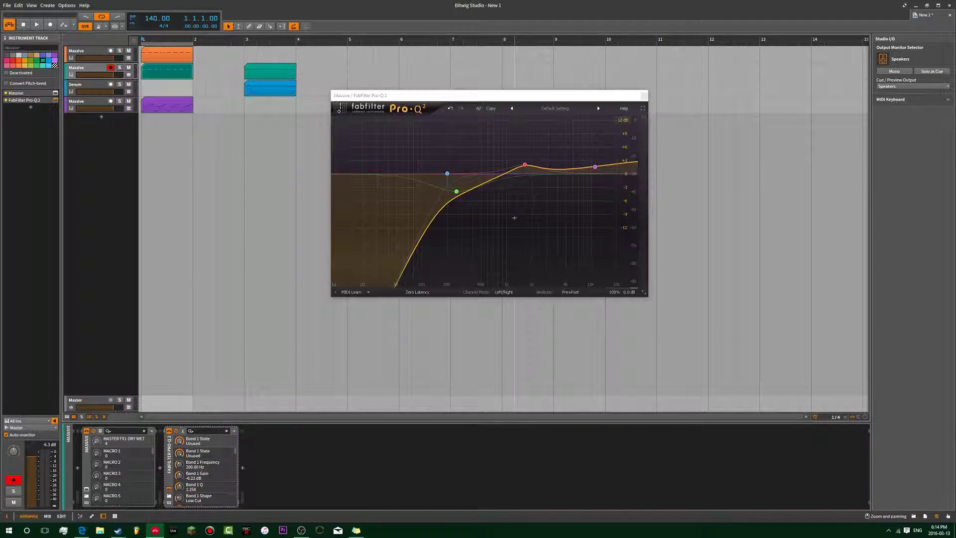
- Stack the new Pro-Q 2 window above the other Massive track's EQ
{"action": "left_click_drag", "start_coordinate": [538, 99], "coordinate": [396, 132]}
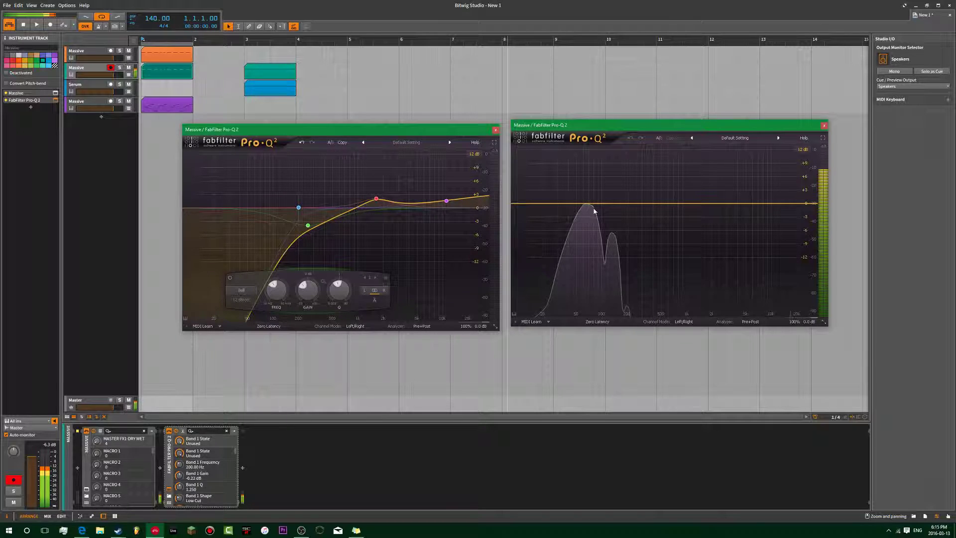
{"action": "left_click", "coordinate": [621, 205]}
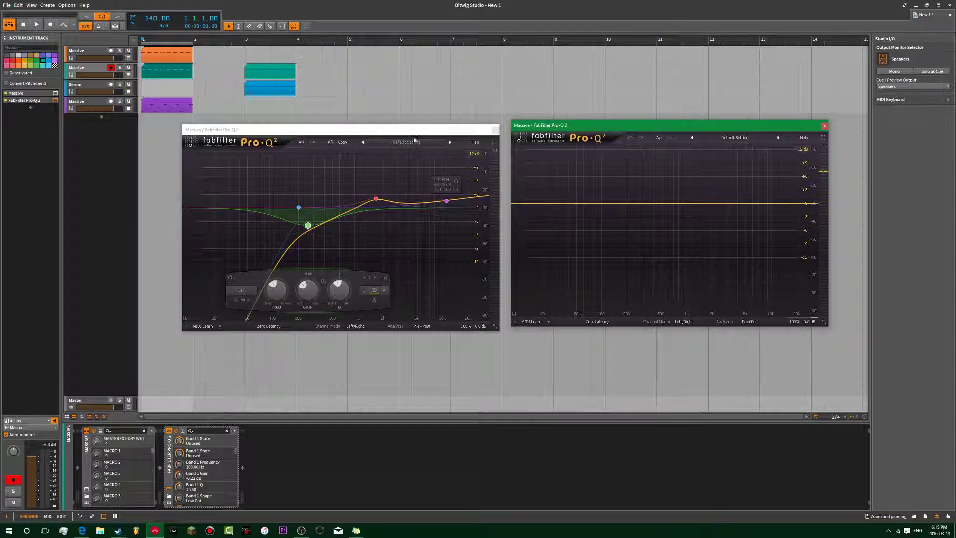
{"action": "left_click_drag", "start_coordinate": [414, 130], "coordinate": [520, 237]}
{"action": "left_click_drag", "start_coordinate": [581, 128], "coordinate": [359, 44]}
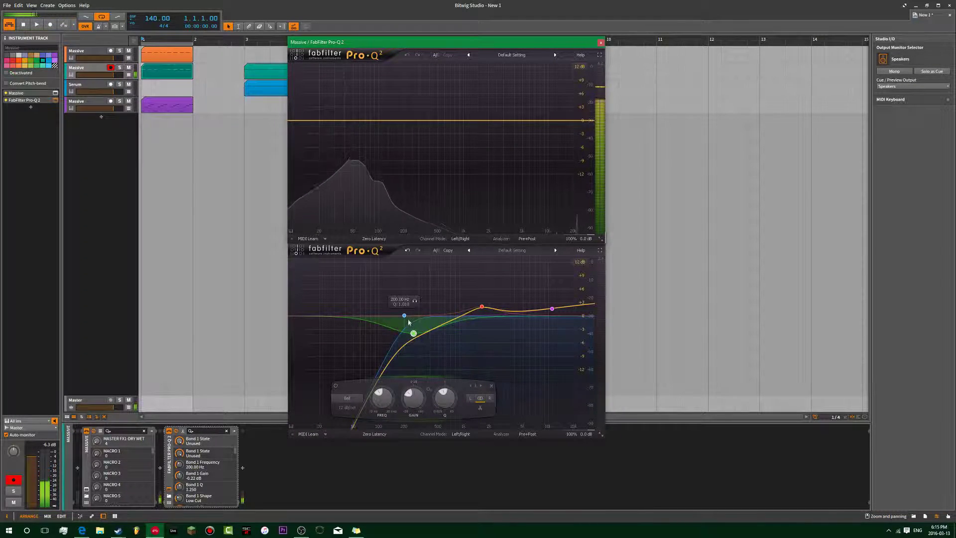
- Select the banded EQ's low-cut band, play, and mute the purple-clip Massive track
{"action": "left_click", "coordinate": [413, 334]}
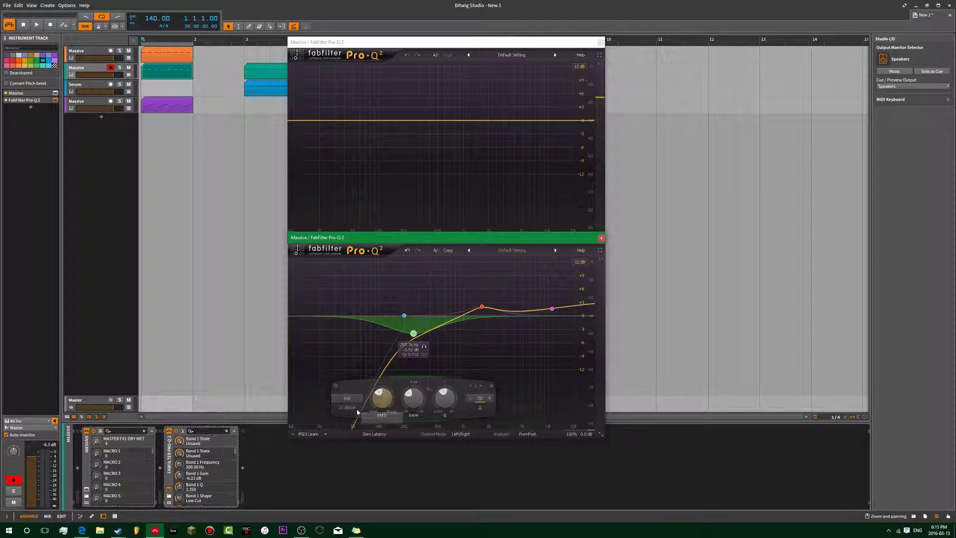
{"action": "left_click", "coordinate": [406, 317]}
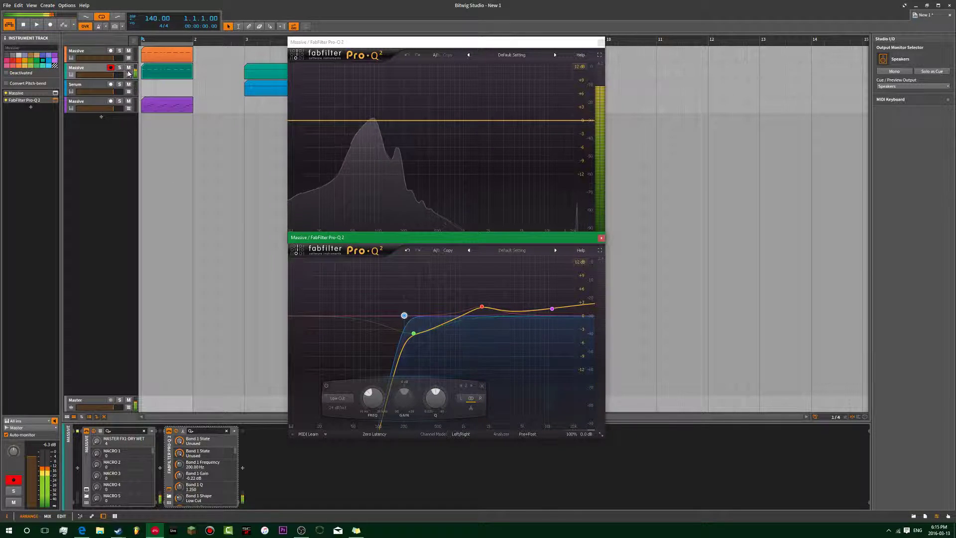
{"action": "key", "text": "space"}
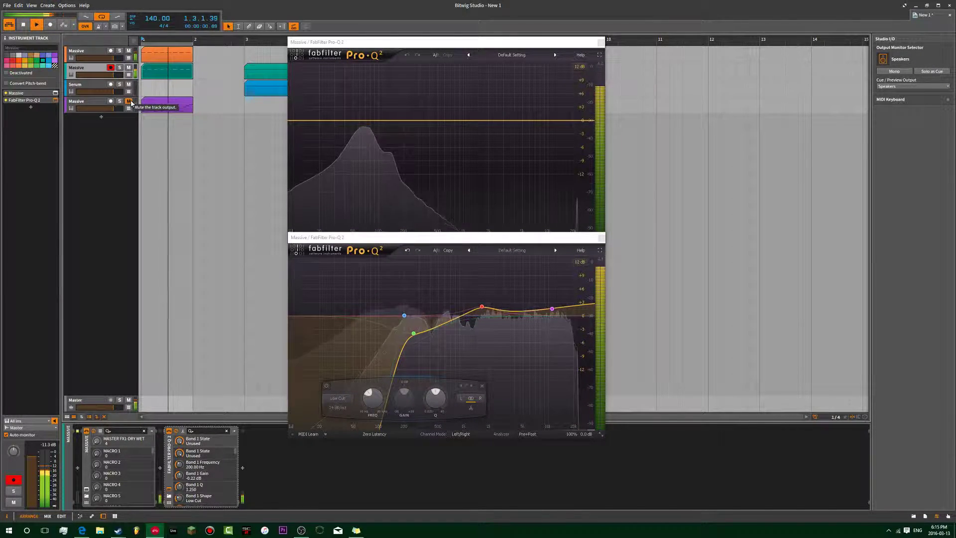
{"action": "left_click", "coordinate": [129, 101]}
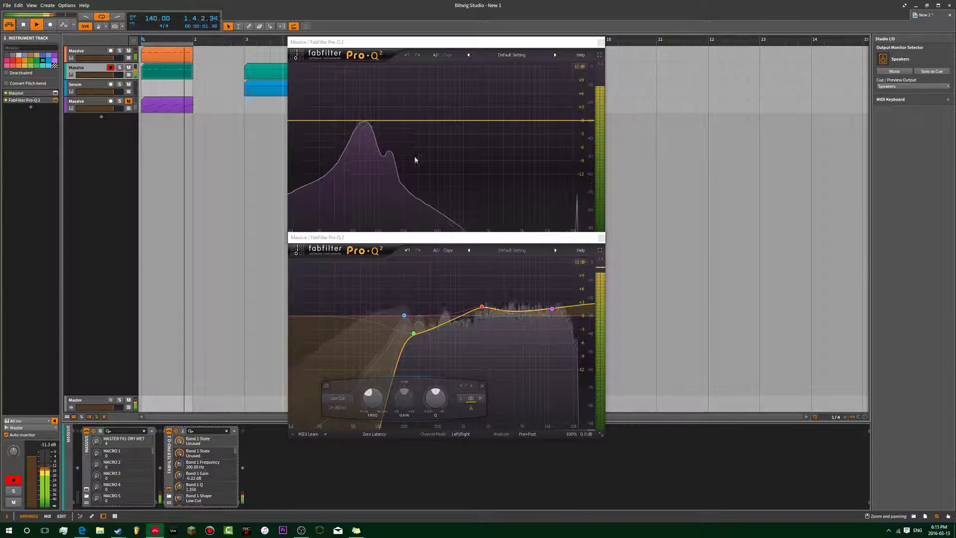
{"action": "mouse_move", "coordinate": [406, 45]}
{"action": "left_mouse_down"}
{"action": "mouse_move", "coordinate": [407, 84]}
{"action": "mouse_move", "coordinate": [410, 35]}
{"action": "left_mouse_up"}
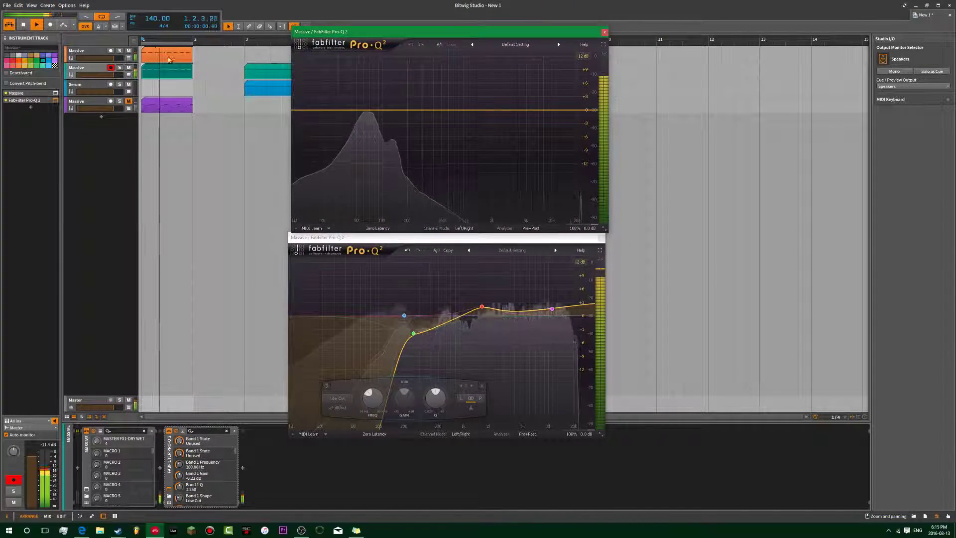
- Add FabFilter Pro-Q 2 to the Master track
{"action": "left_click", "coordinate": [94, 401]}
{"action": "key", "text": "space"}
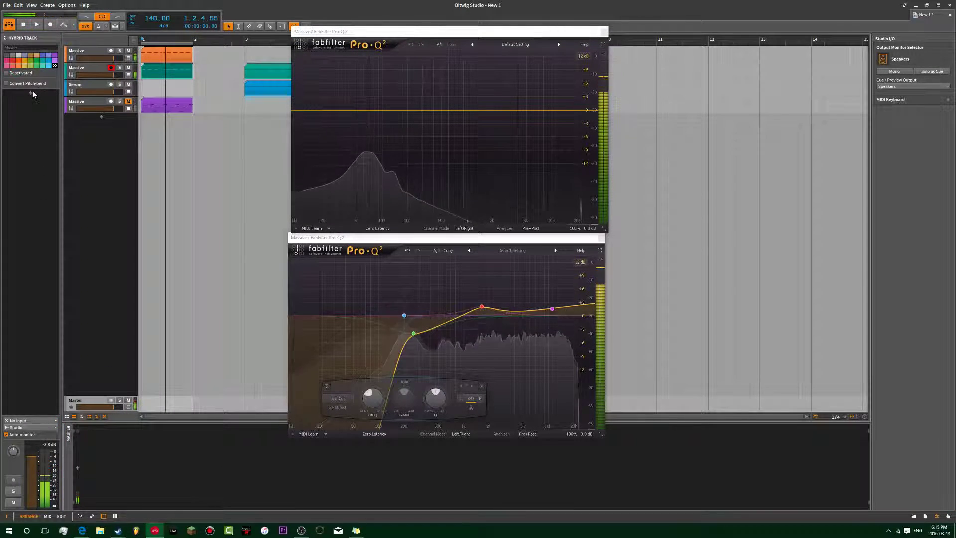
{"action": "left_click", "coordinate": [31, 93]}
{"action": "type", "text": "q"}
{"action": "double_click", "coordinate": [452, 216]}
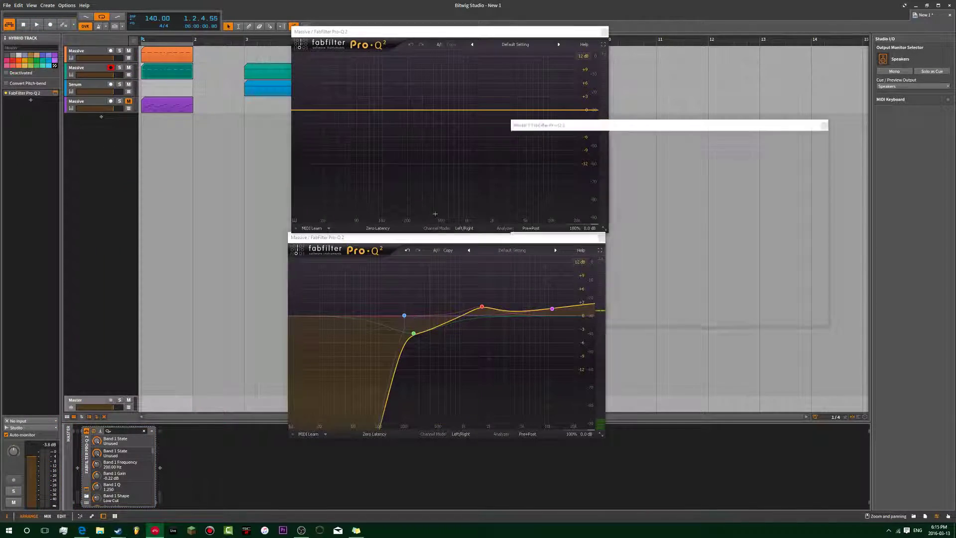
- Shift both Massive EQs left and place the Master EQ on the right
{"action": "left_click_drag", "start_coordinate": [446, 30], "coordinate": [378, 28]}
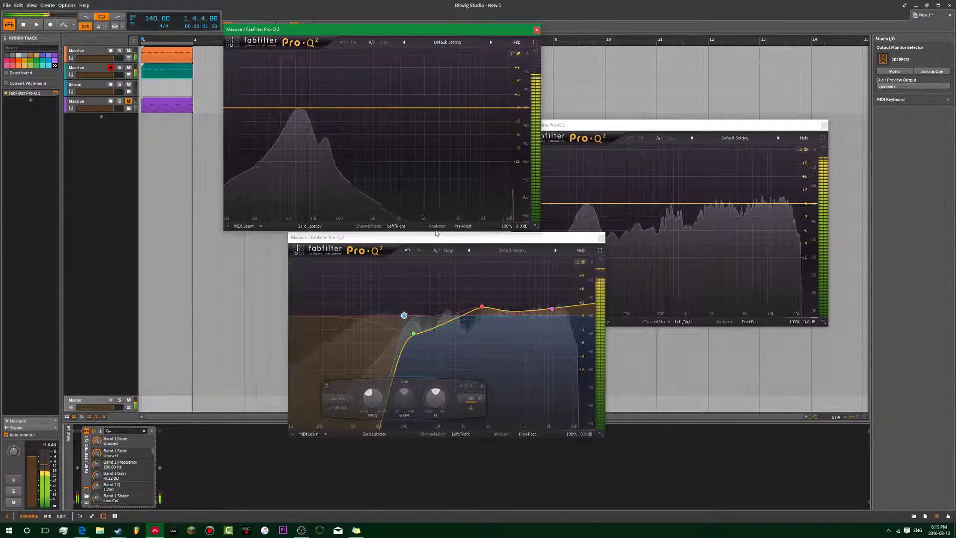
{"action": "left_click_drag", "start_coordinate": [429, 241], "coordinate": [350, 240]}
{"action": "left_click_drag", "start_coordinate": [622, 125], "coordinate": [675, 121]}
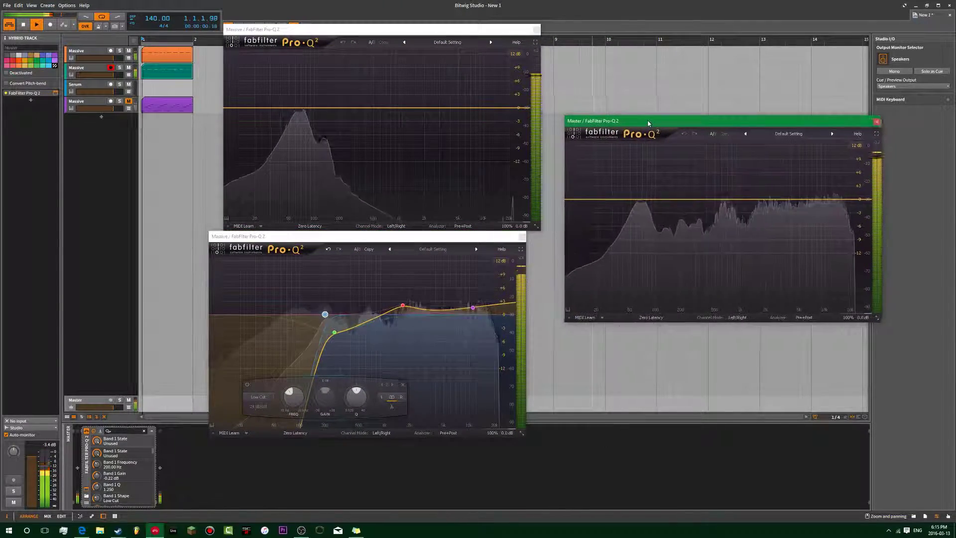
{"action": "left_click", "coordinate": [461, 242]}
- Select all four bands of the banded Massive EQ and A/B them on and off while playing
{"action": "left_click_drag", "start_coordinate": [461, 243], "coordinate": [475, 245]}
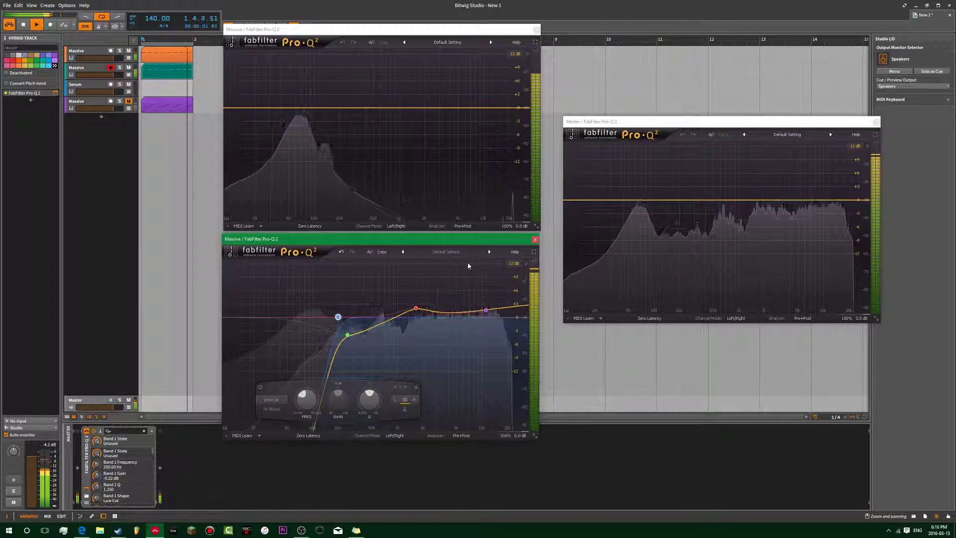
{"action": "key", "text": "space"}
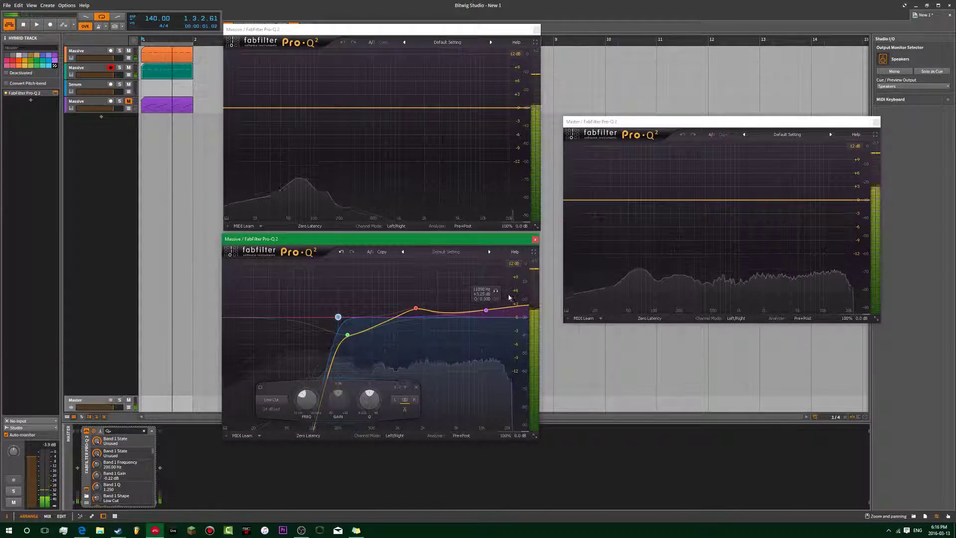
{"action": "left_click_drag", "start_coordinate": [511, 277], "coordinate": [335, 347]}
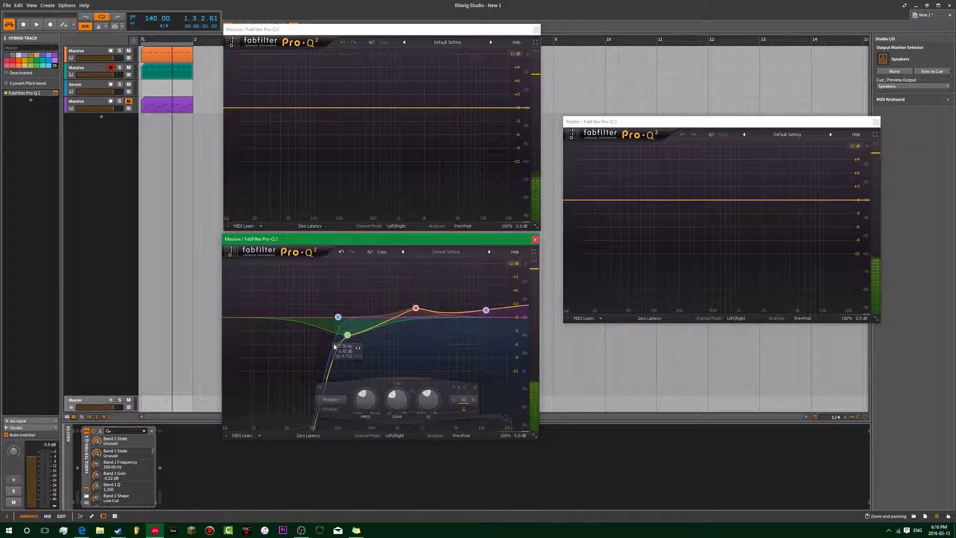
{"action": "left_click", "coordinate": [320, 388]}
{"action": "key", "text": "space"}
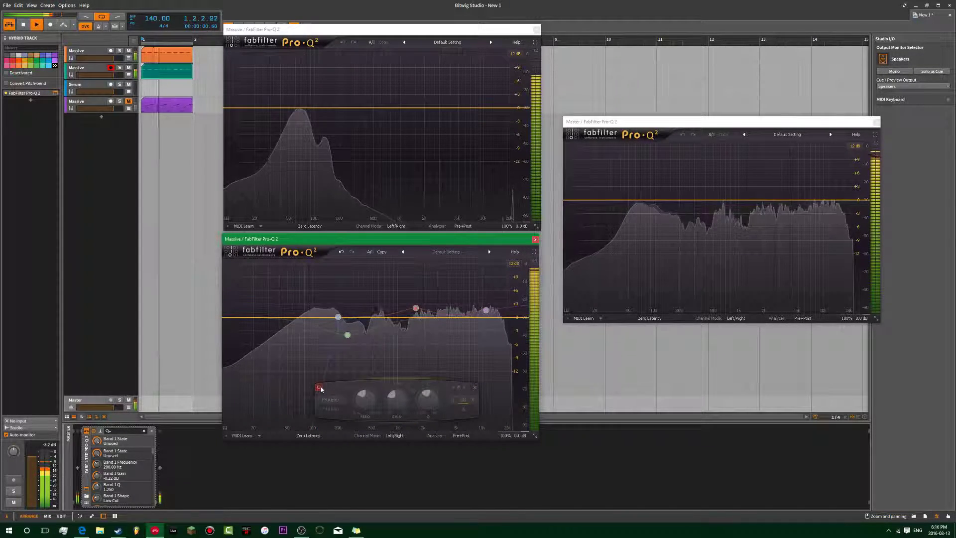
{"action": "left_click", "coordinate": [320, 388]}
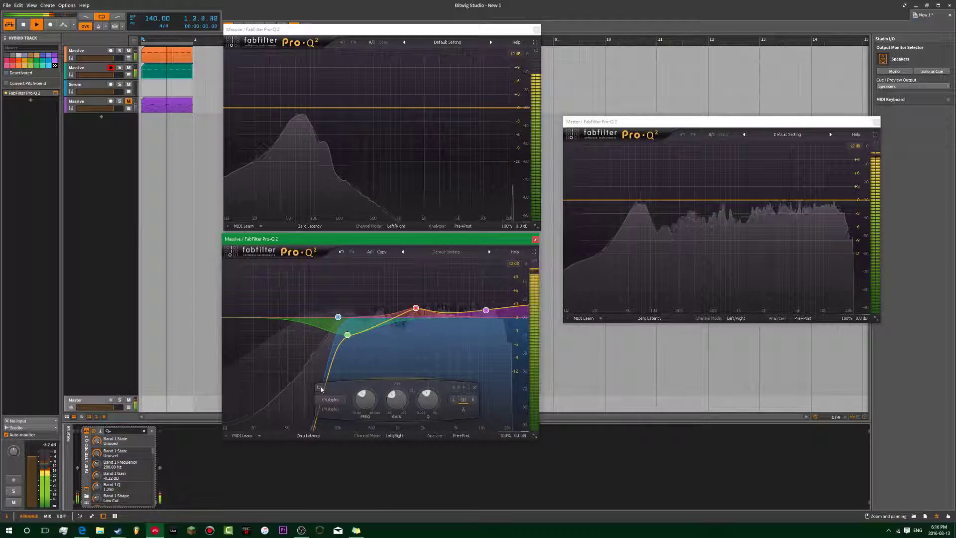
{"action": "left_click", "coordinate": [319, 387]}
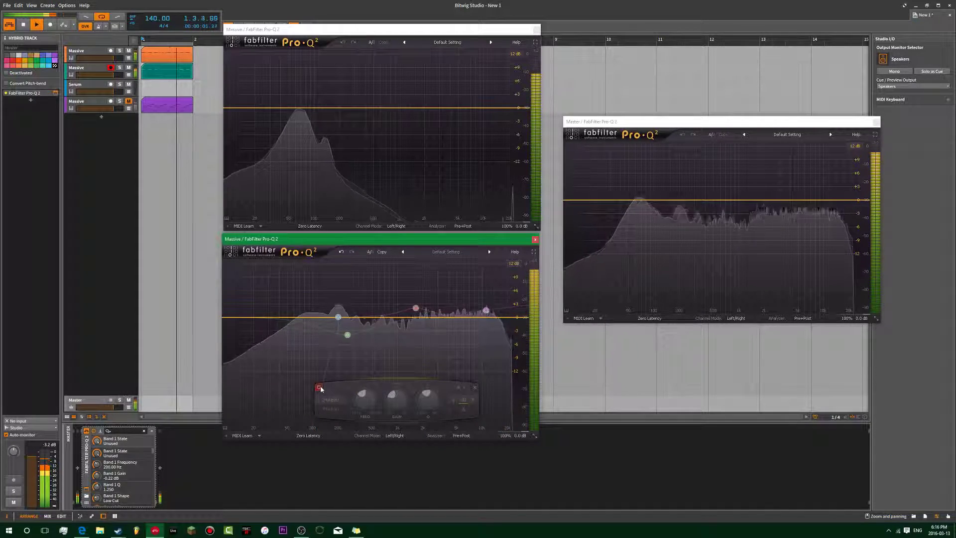
- Re-enable the bands and add a roughly -6 dB bell cut near 178 Hz on the Master EQ
{"action": "left_click", "coordinate": [320, 387]}
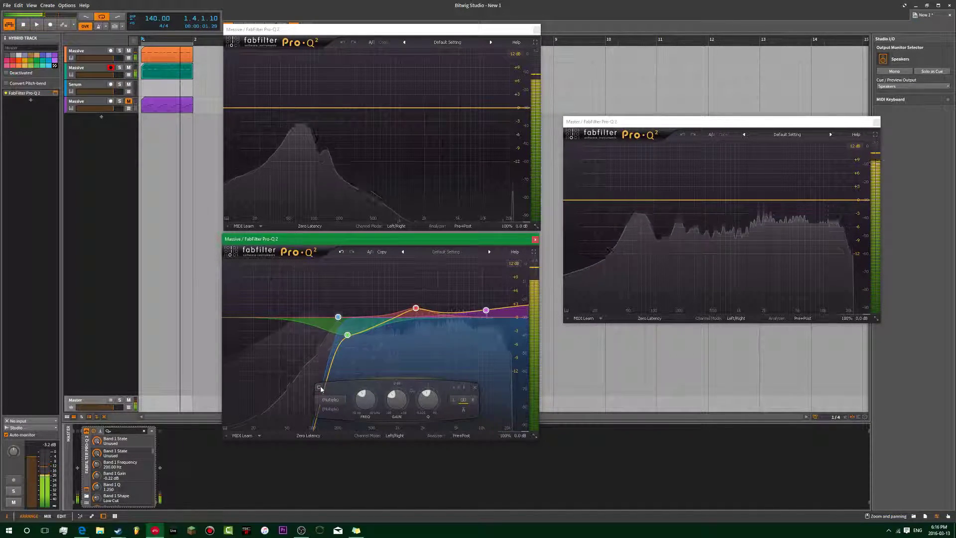
{"action": "key", "text": "space"}
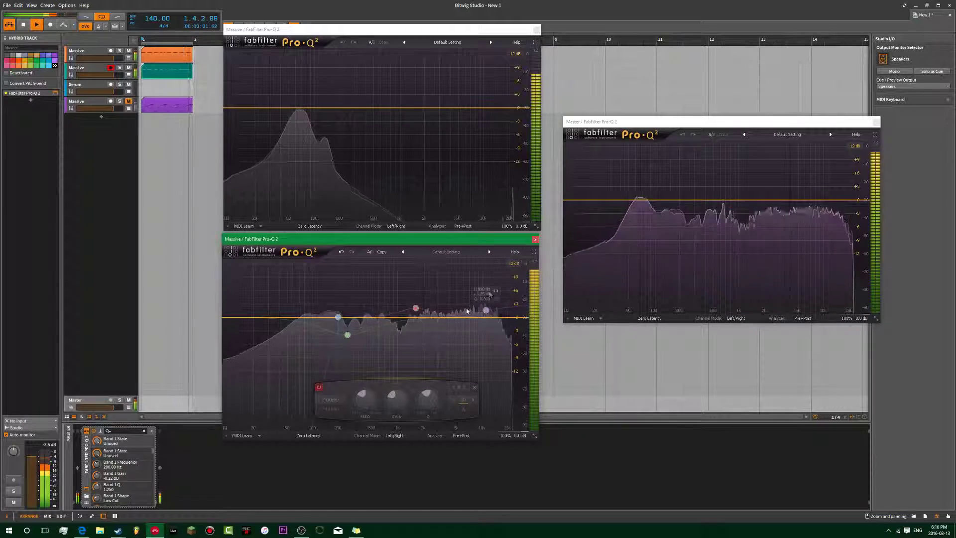
{"action": "left_click_drag", "start_coordinate": [678, 200], "coordinate": [675, 237]}
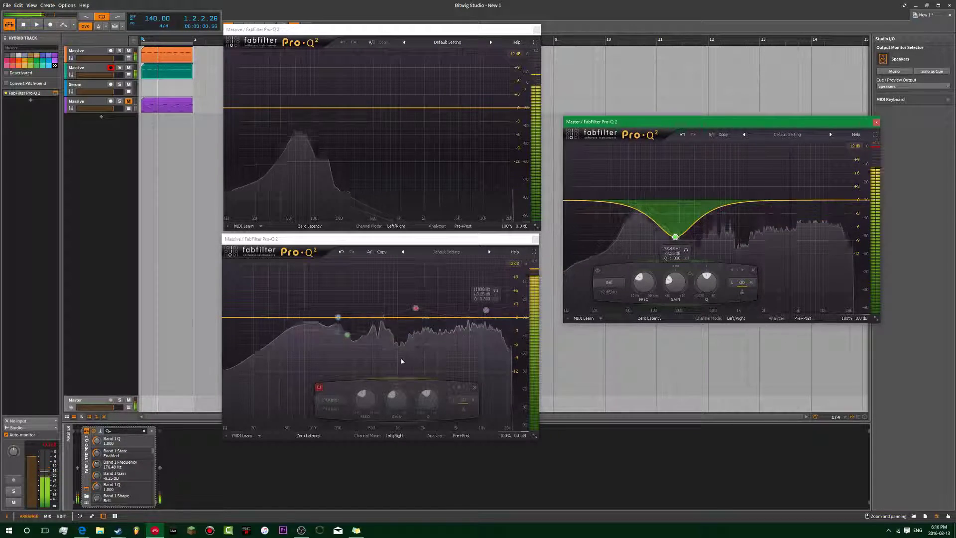
- Delete the Master EQ's bell band and re-enable all bands on the Massive EQ
{"action": "scroll", "coordinate": [676, 240], "scroll_direction": "up", "scroll_amount": 1}
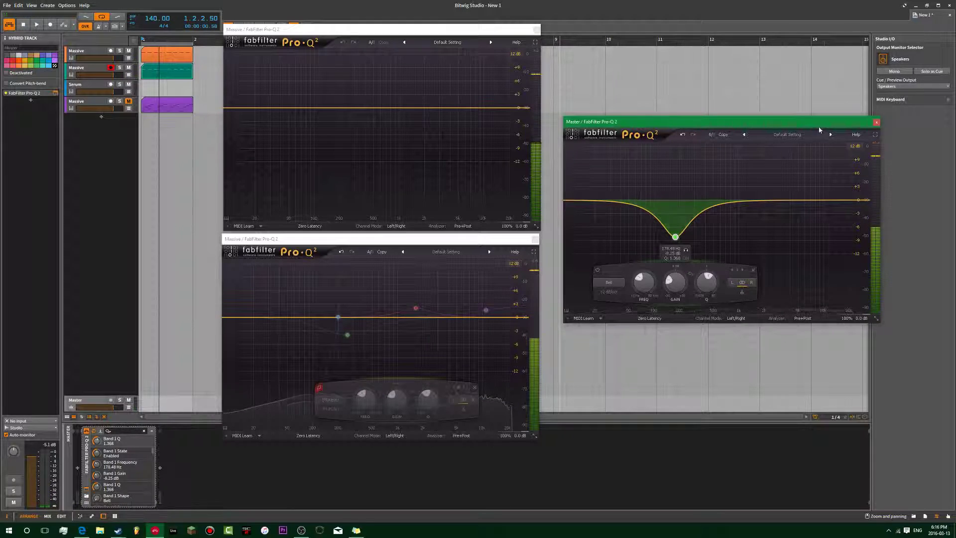
{"action": "left_click", "coordinate": [753, 270]}
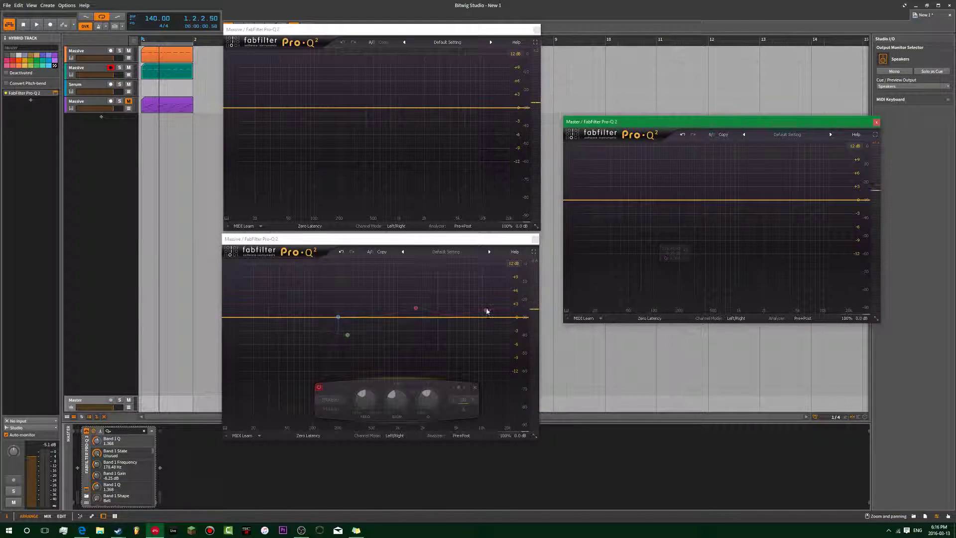
{"action": "left_click_drag", "start_coordinate": [501, 301], "coordinate": [324, 349]}
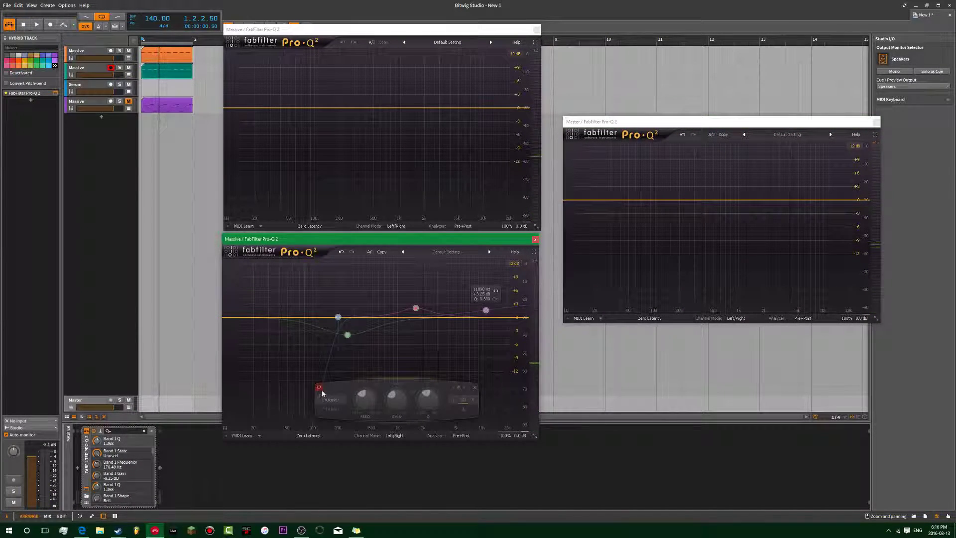
{"action": "left_click", "coordinate": [320, 387]}
{"action": "left_click", "coordinate": [291, 324]}
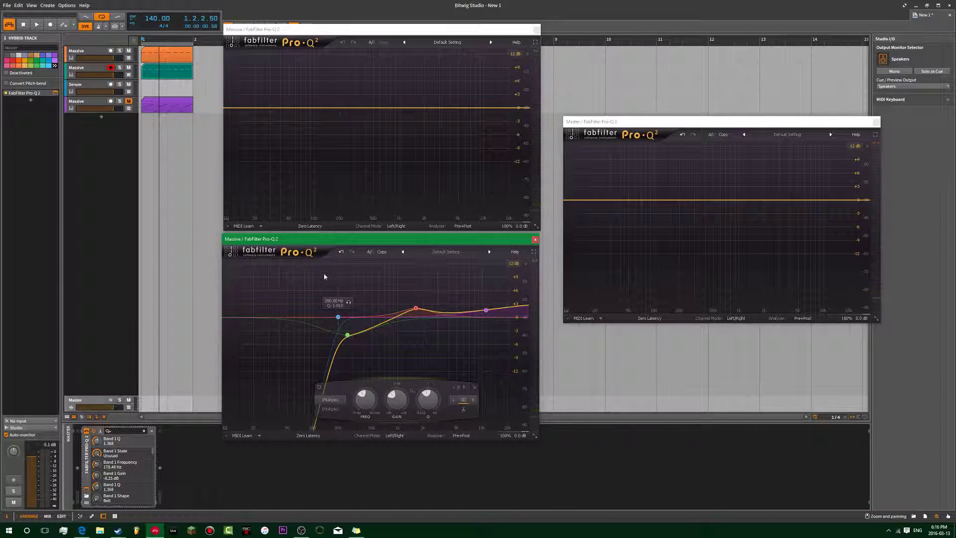
- Add a high-cut band to the other Massive EQ and lower it to about 400 Hz
{"action": "key", "text": "space"}
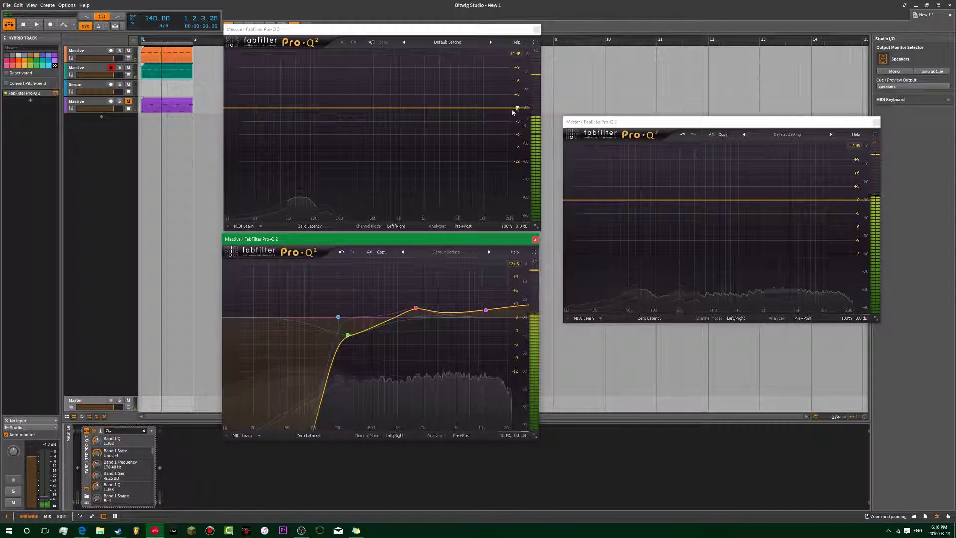
{"action": "double_click", "coordinate": [512, 107]}
{"action": "left_click_drag", "start_coordinate": [408, 191], "coordinate": [402, 205]}
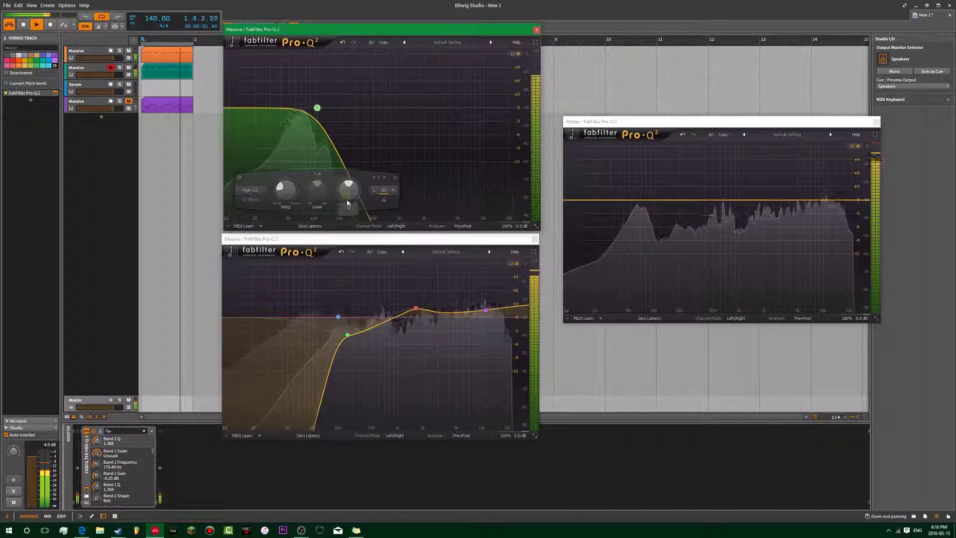
- Stop playback and close the Master Pro-Q 2 and banded Massive Pro-Q 2 windows
{"action": "key", "text": "space"}
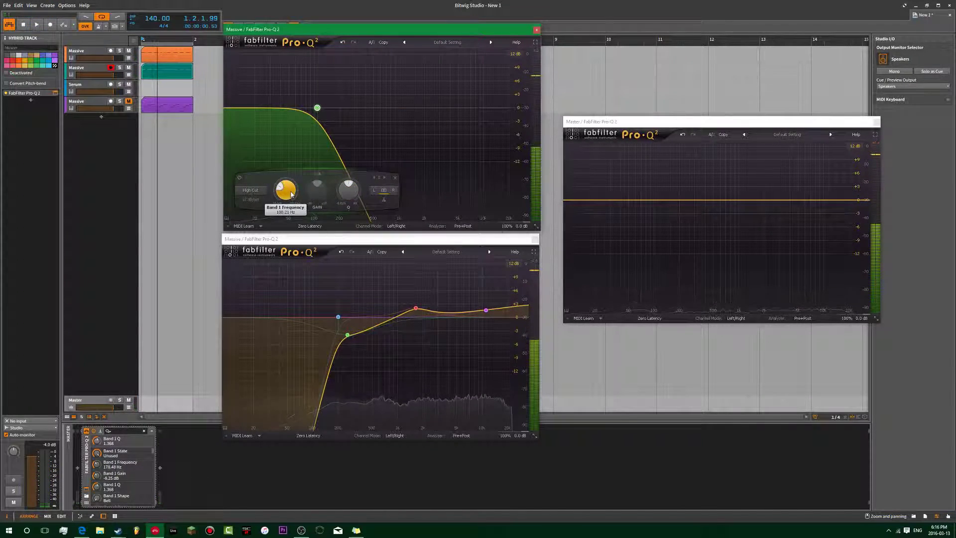
{"action": "mouse_move", "coordinate": [291, 194]}
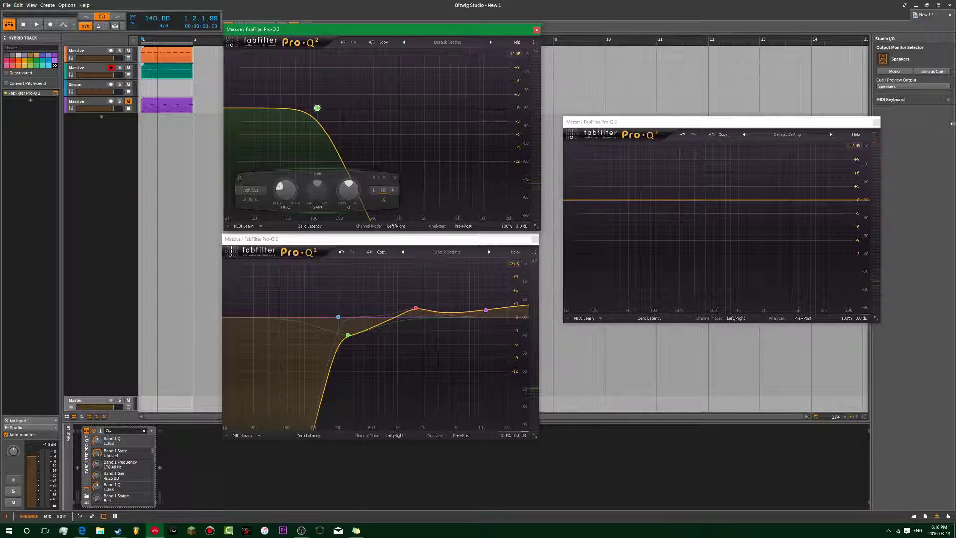
{"action": "left_click", "coordinate": [876, 122]}
{"action": "left_click", "coordinate": [535, 241]}
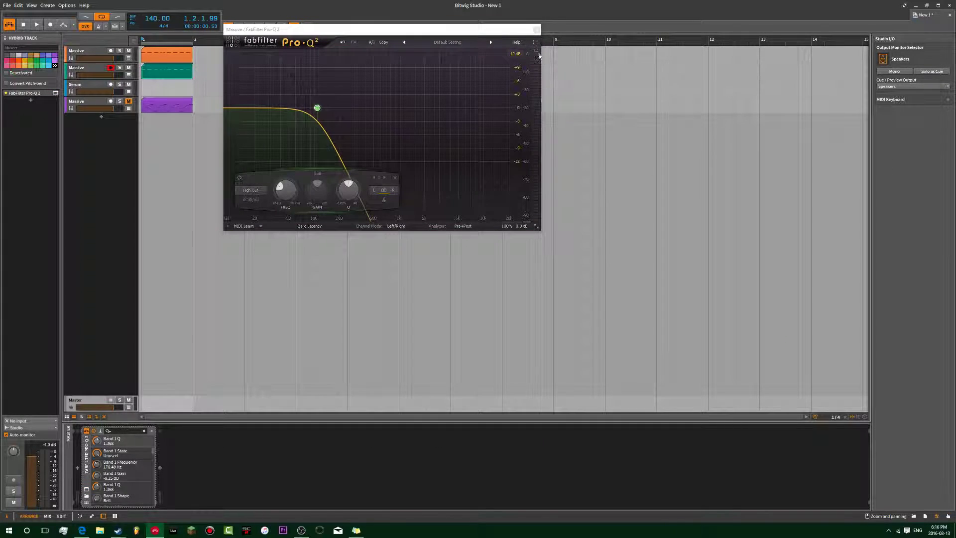